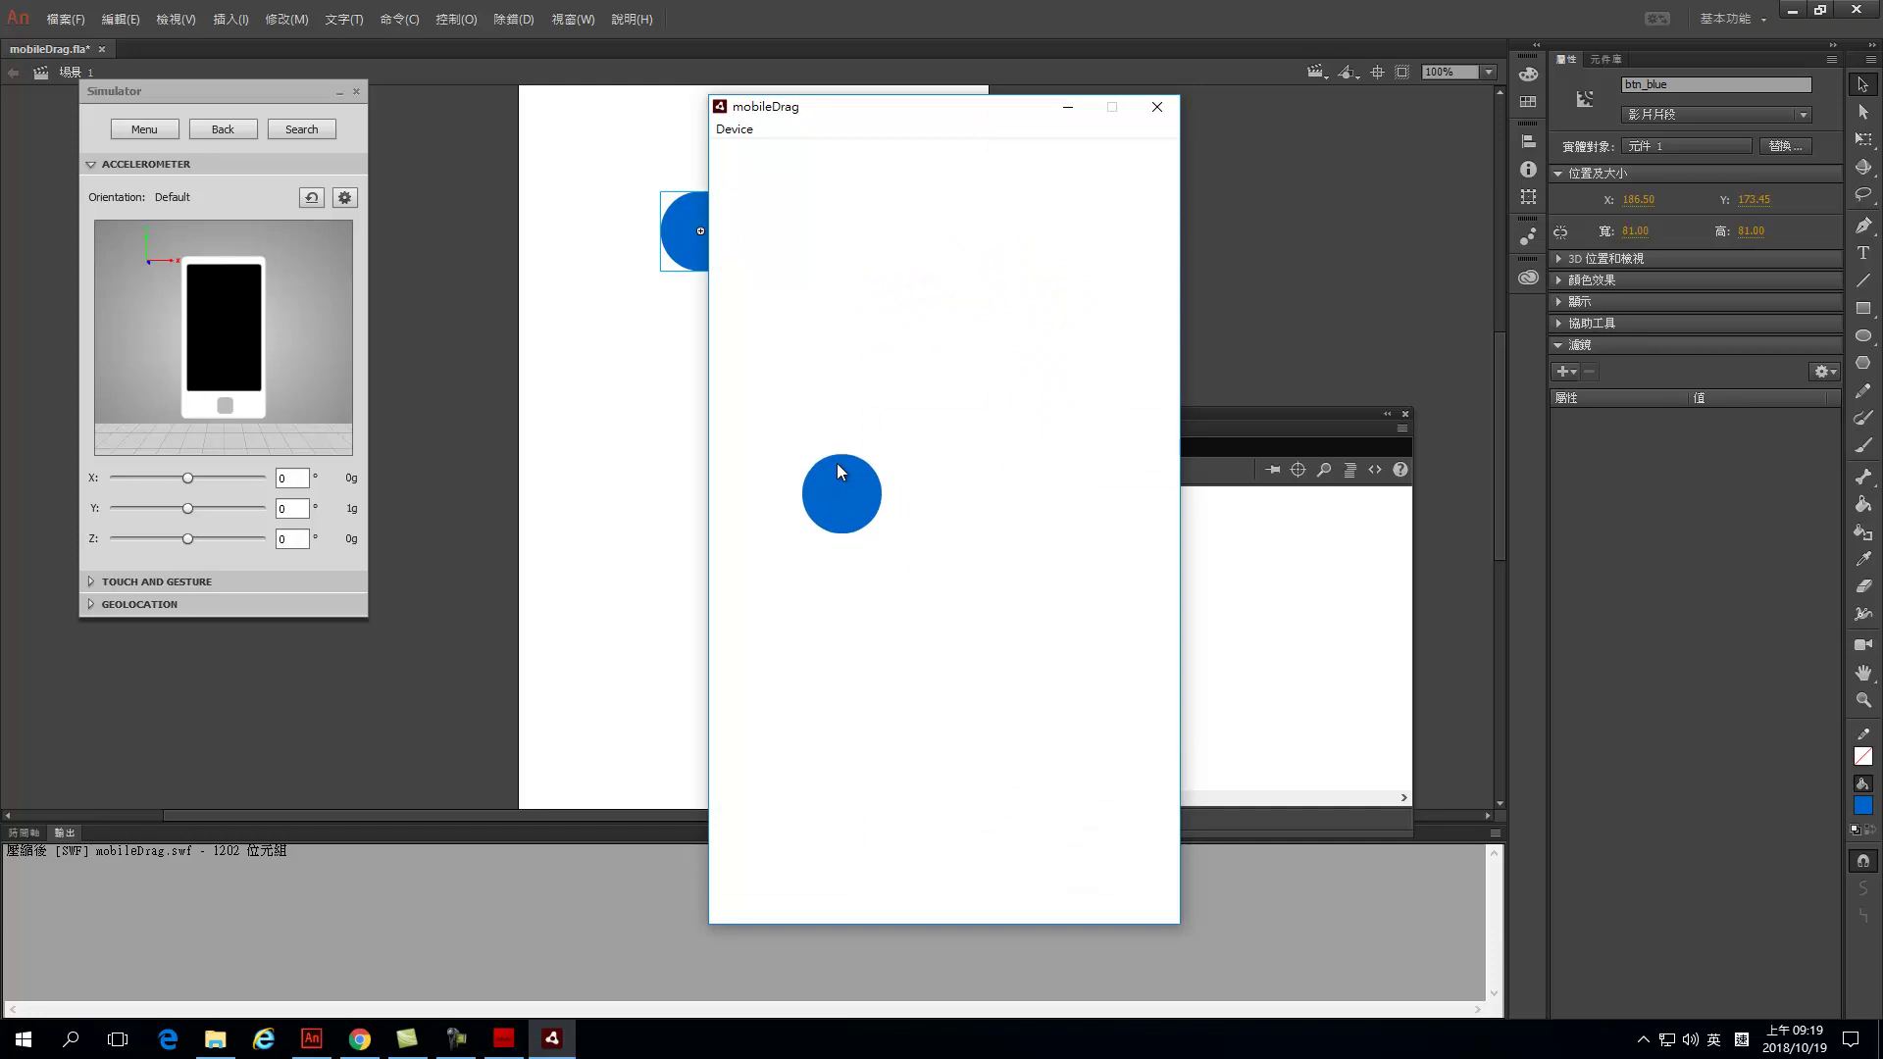
Test moving the blue circle to a new spot in the mobileDrag preview.
drag(961, 274, 1003, 300)
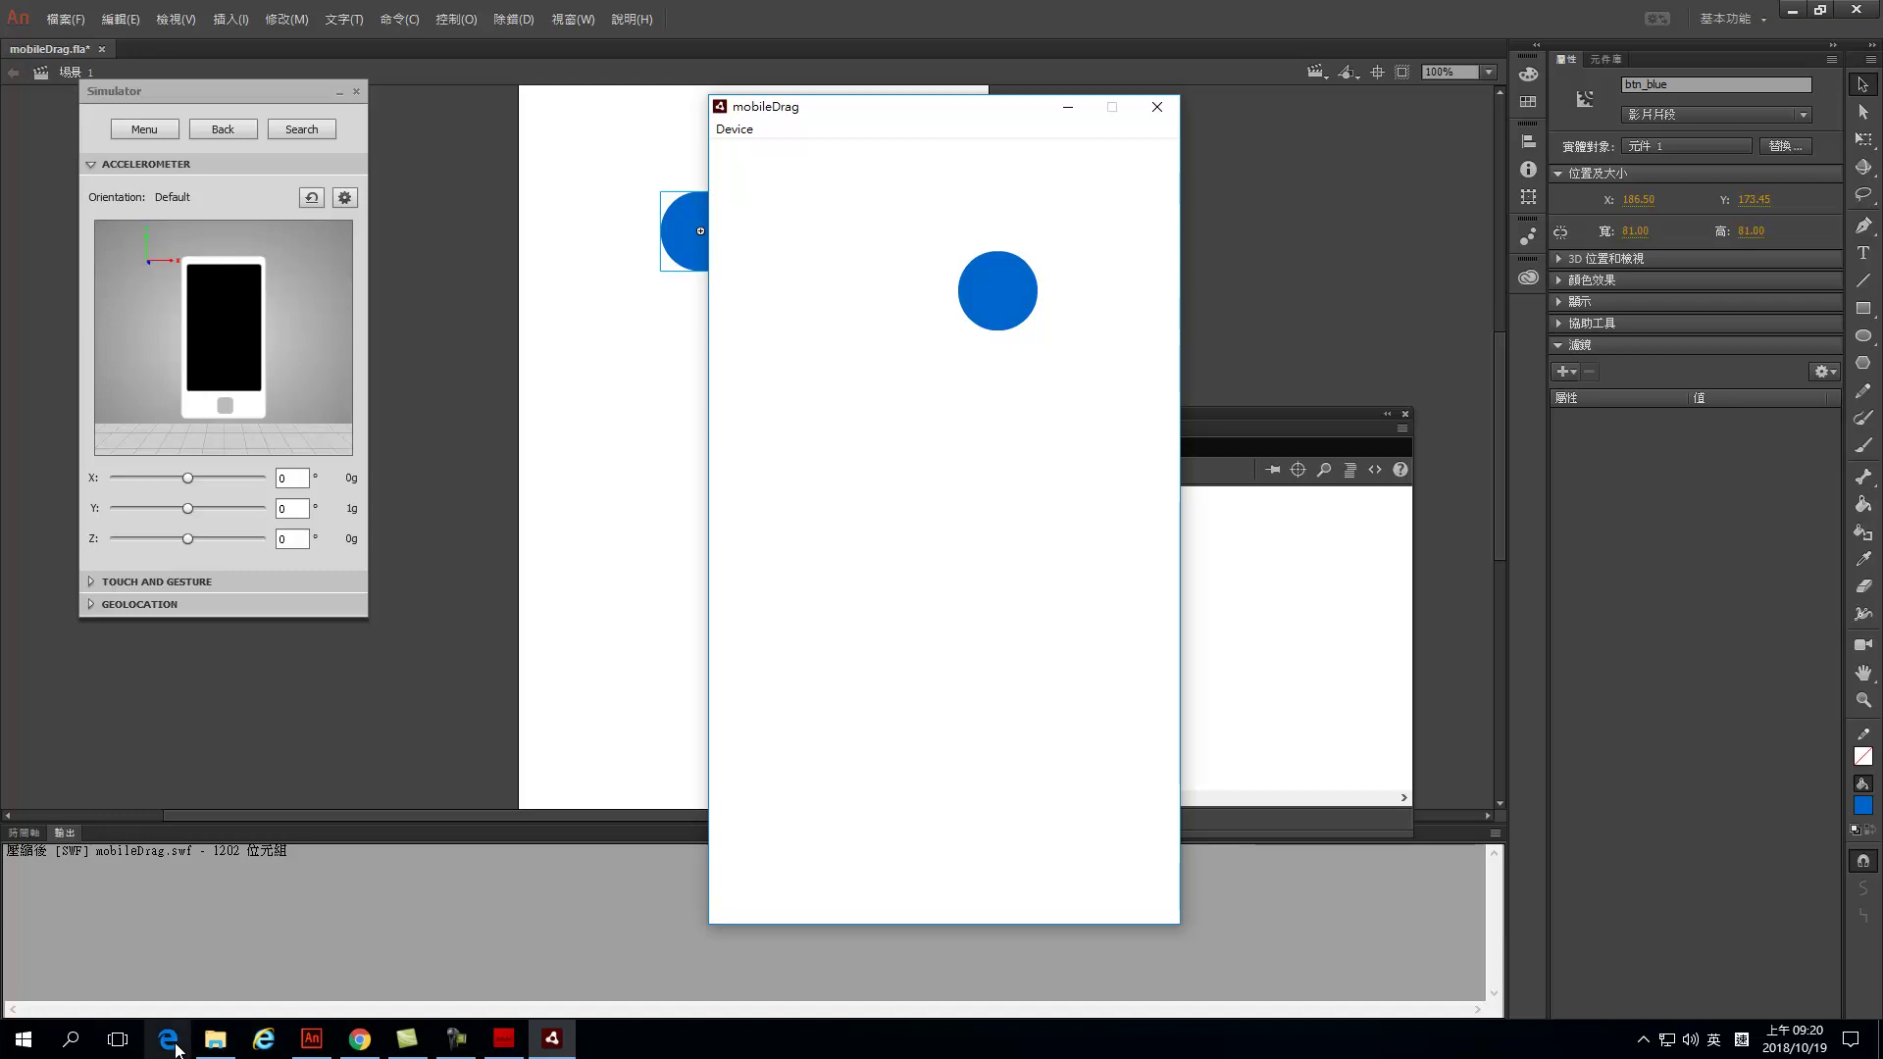
Open dragAndDrop_game.swf from the project\DragAndDrop folder on the USB drive (F:) using File Explorer.
click(208, 1050)
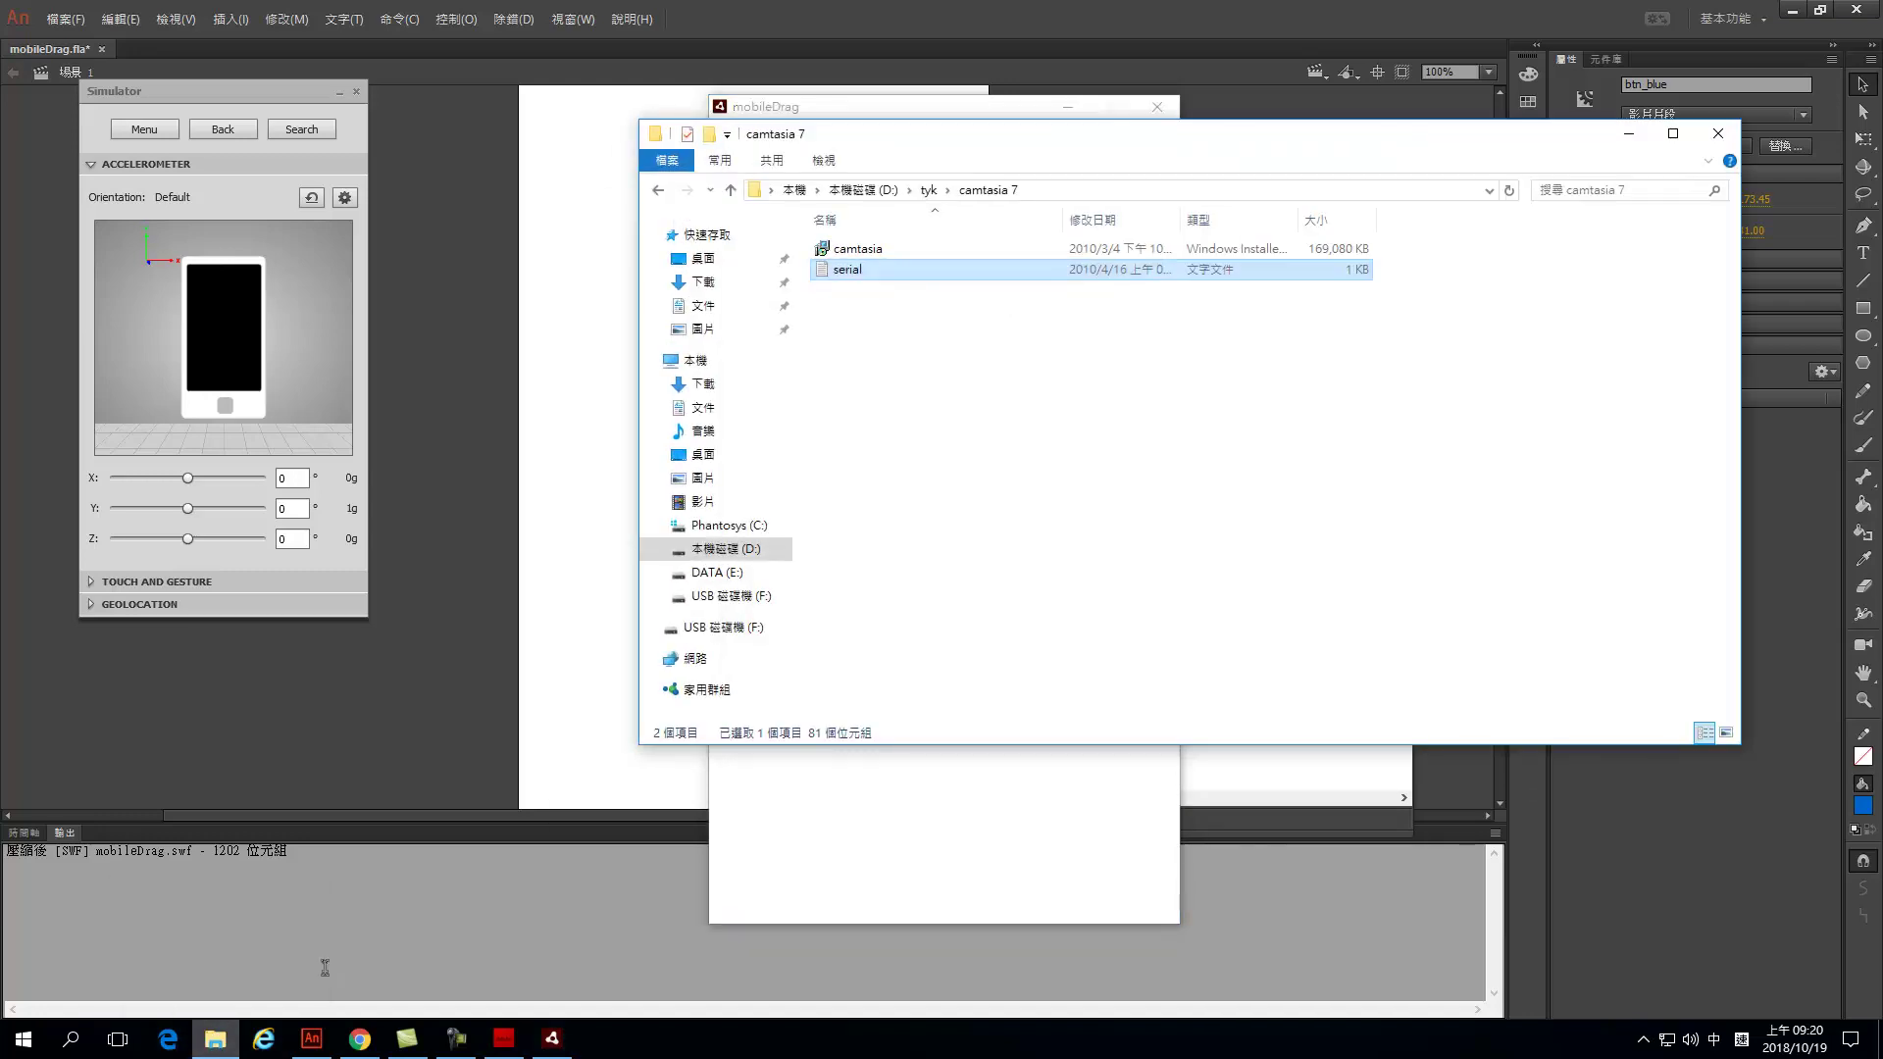
click(733, 598)
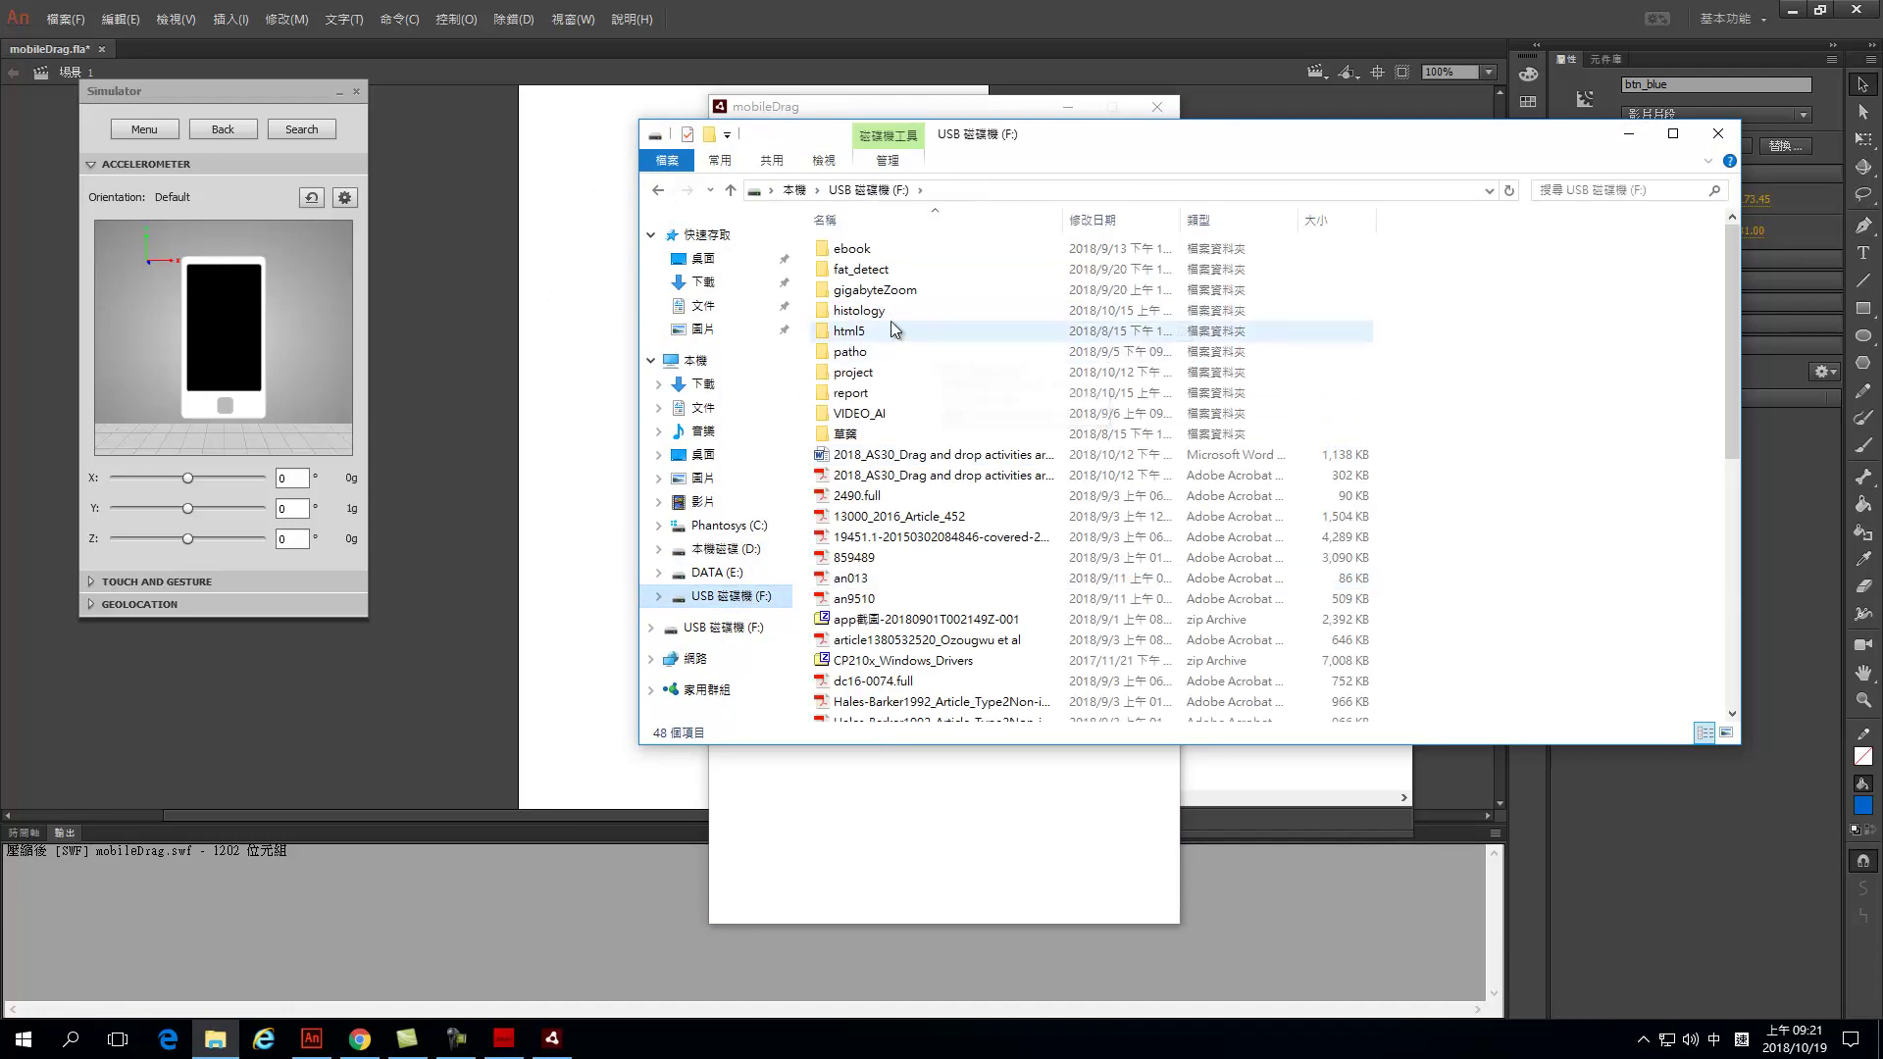
double_click(874, 380)
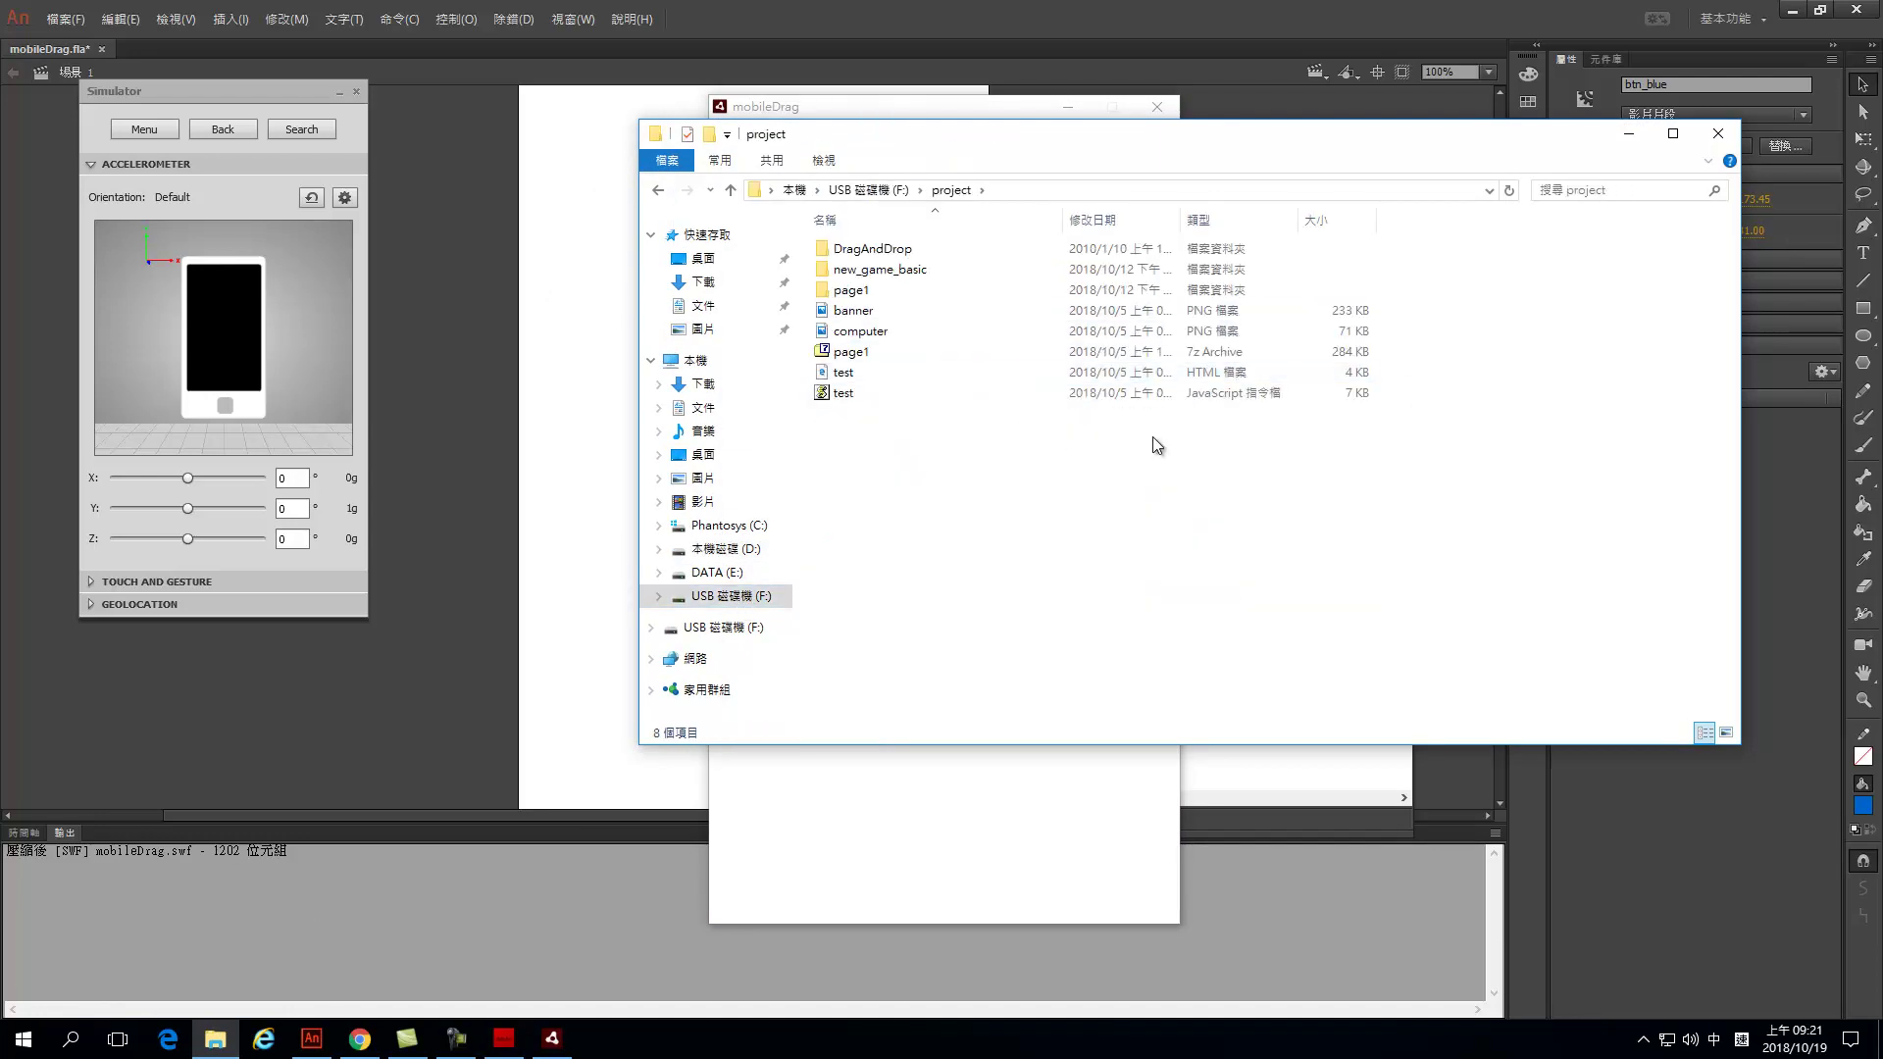
double_click(912, 251)
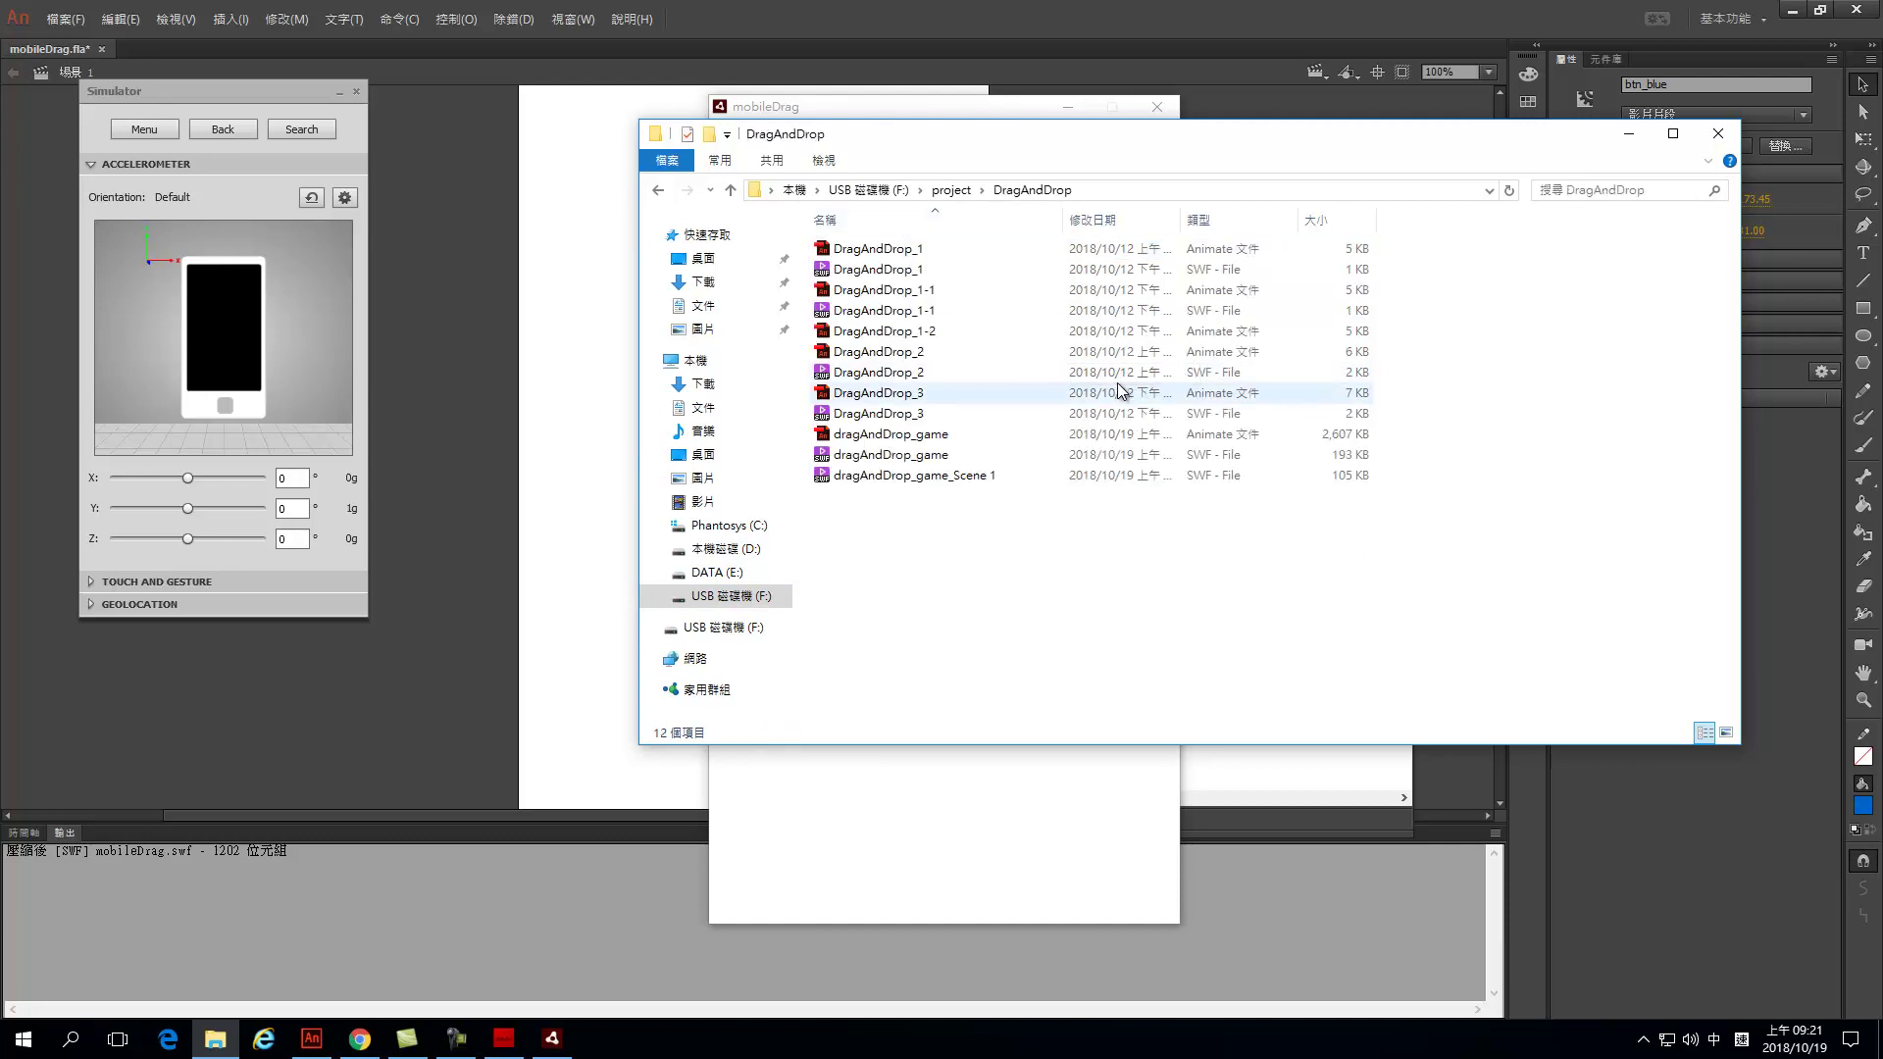
double_click(929, 461)
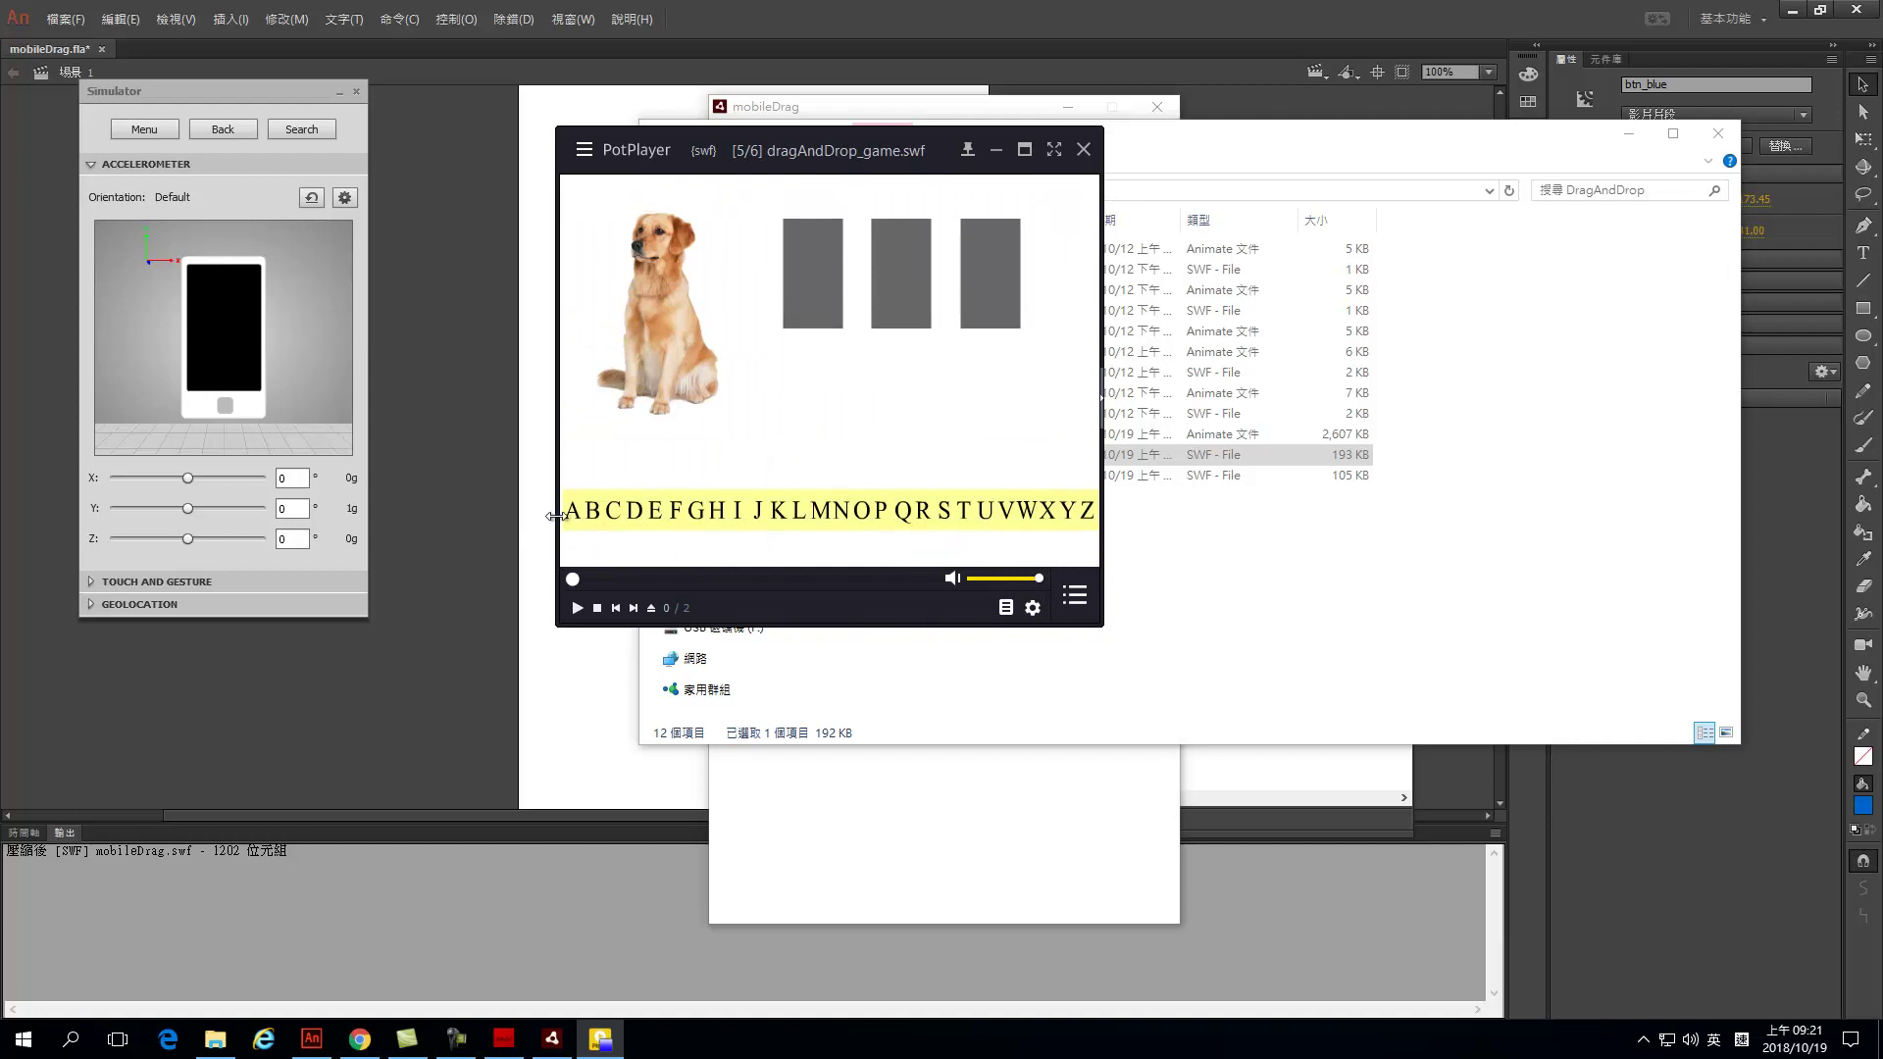
Try moving the letters A and B into the first grey box of the dog spelling game.
drag(572, 520, 762, 356)
drag(808, 274, 808, 274)
drag(594, 512, 814, 261)
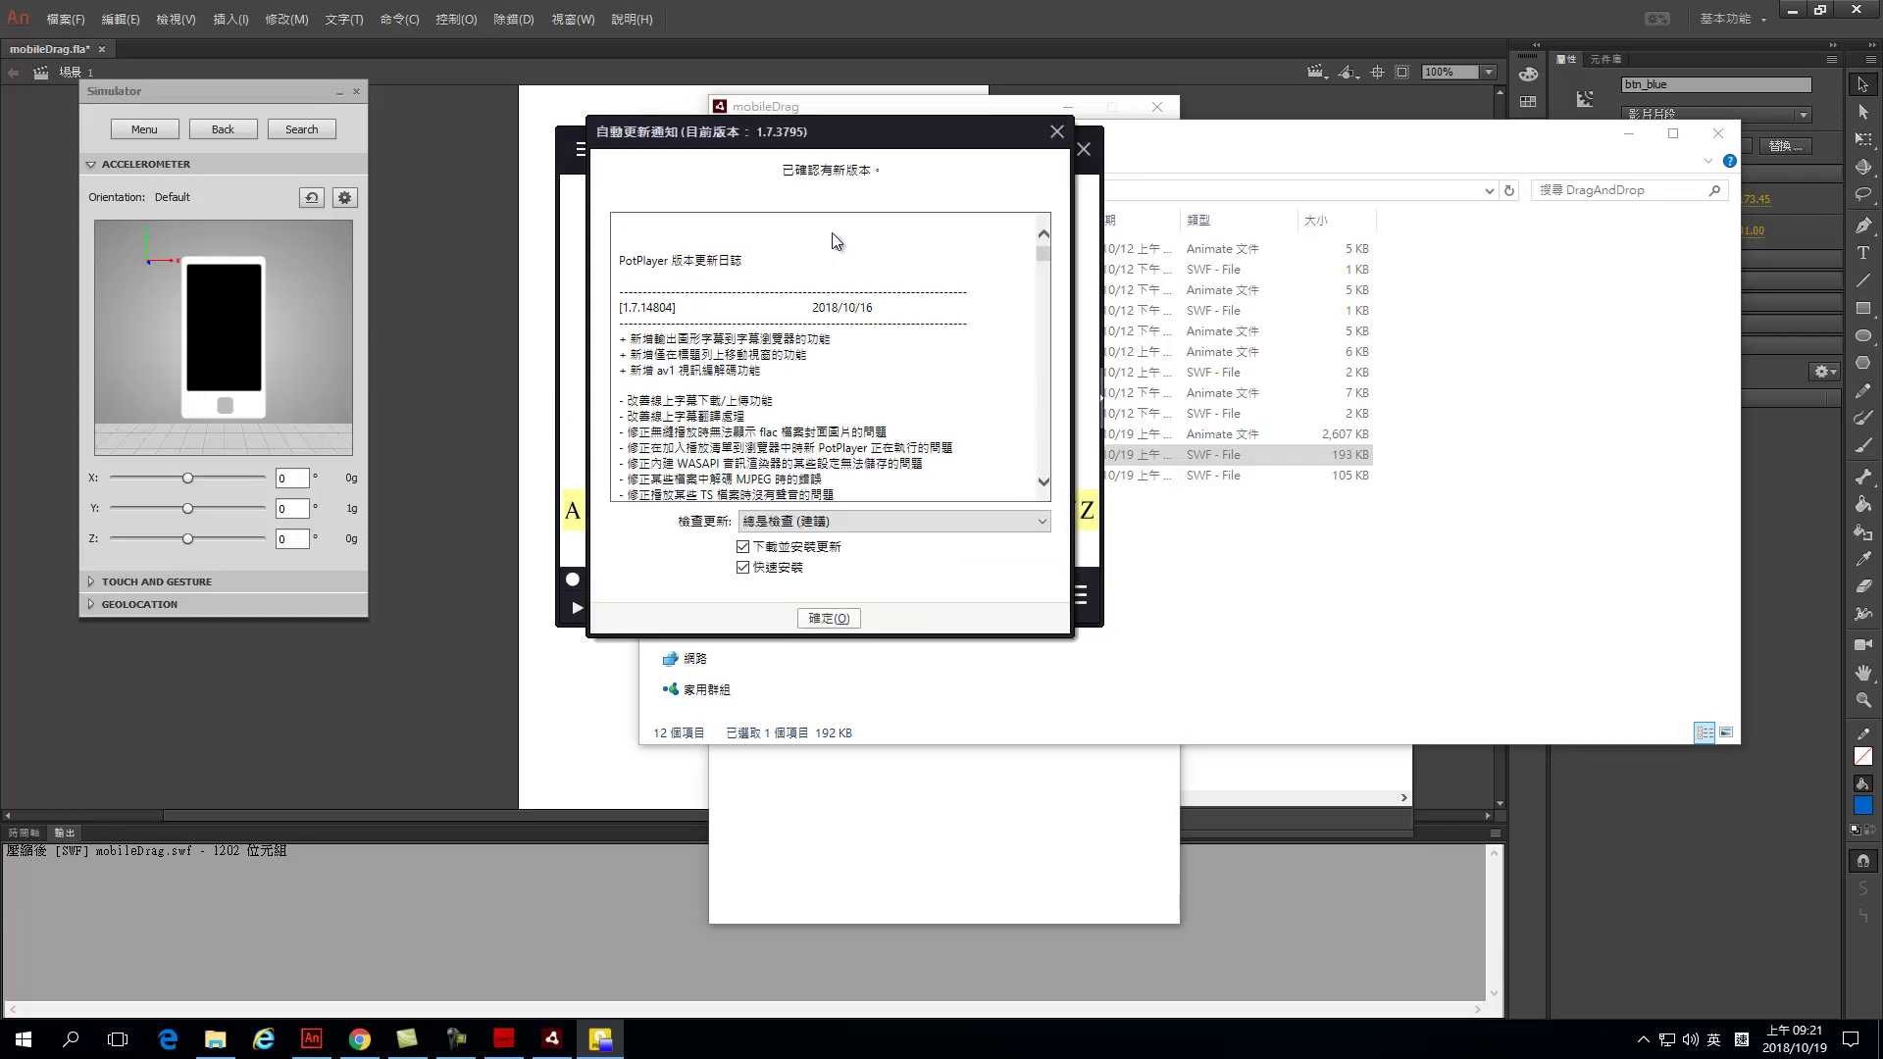
Accept the PotPlayer update with download and quick install, and reopen dragAndDrop_game.swf in a fresh player window.
click(844, 620)
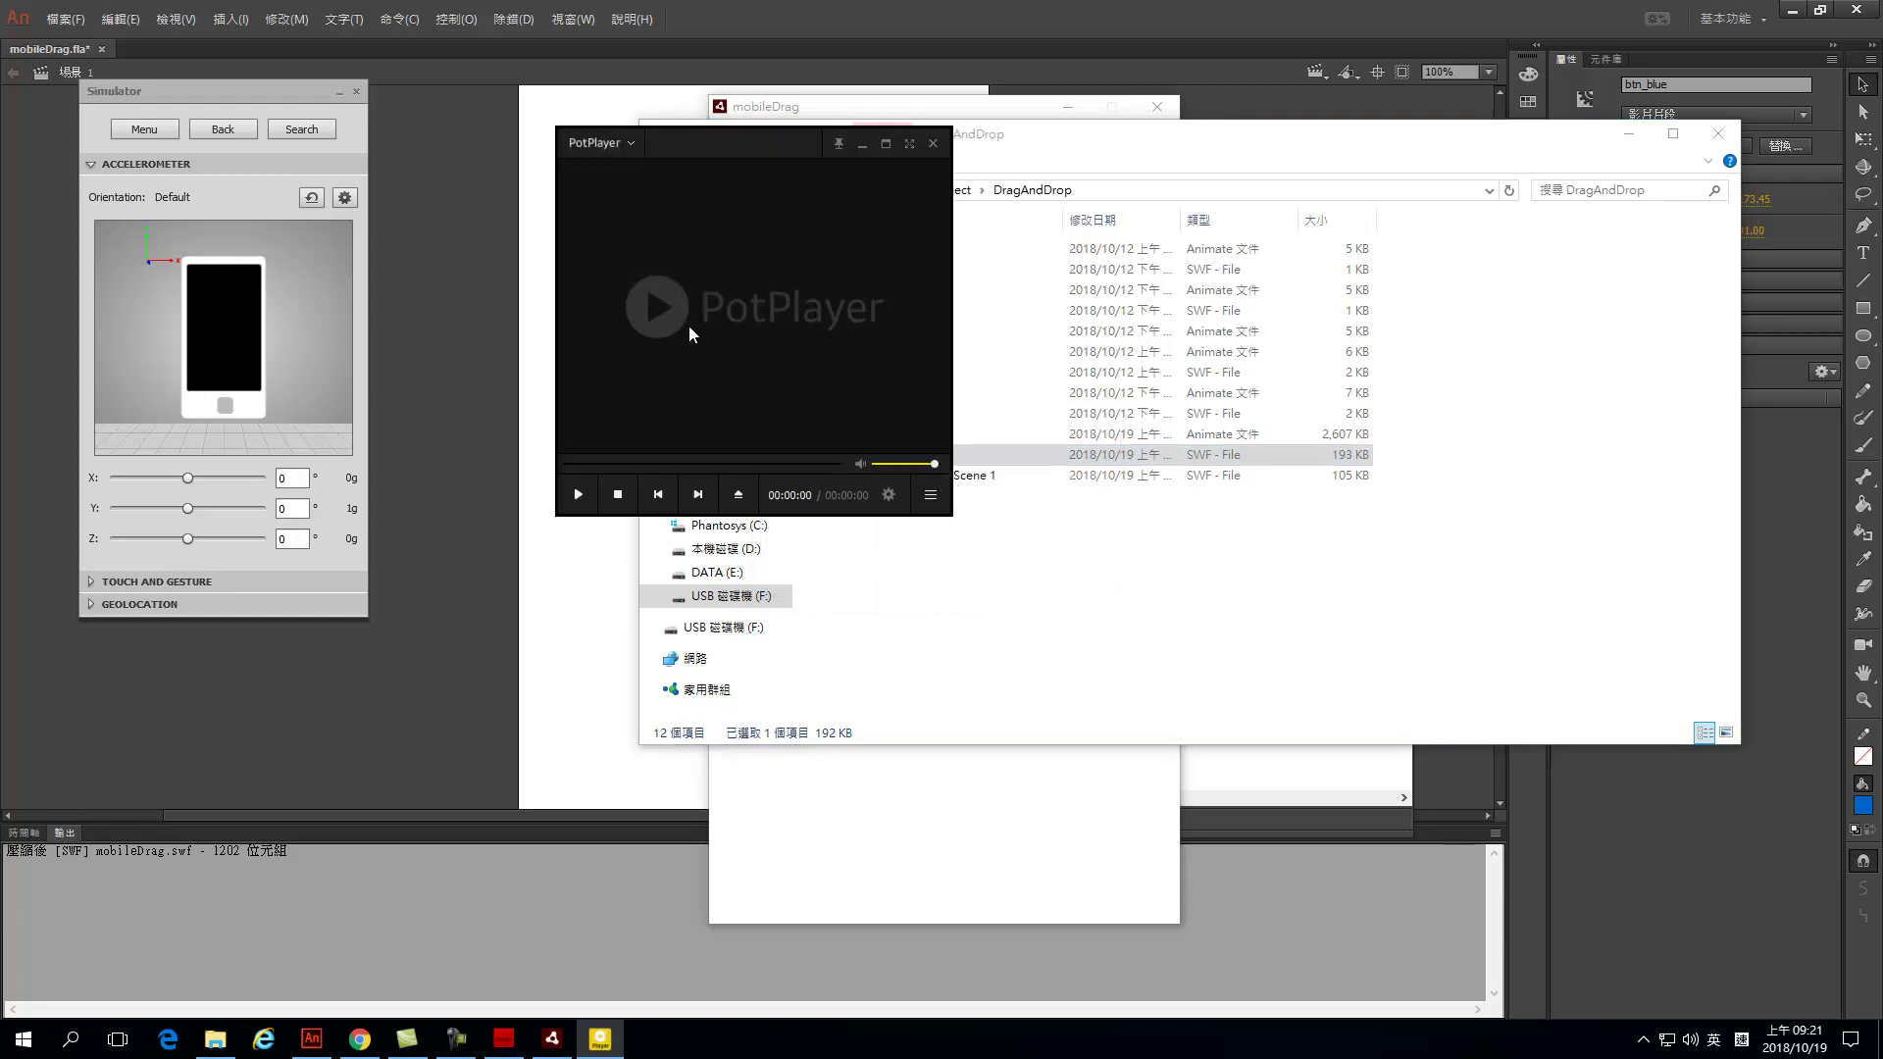
click(933, 143)
double_click(899, 461)
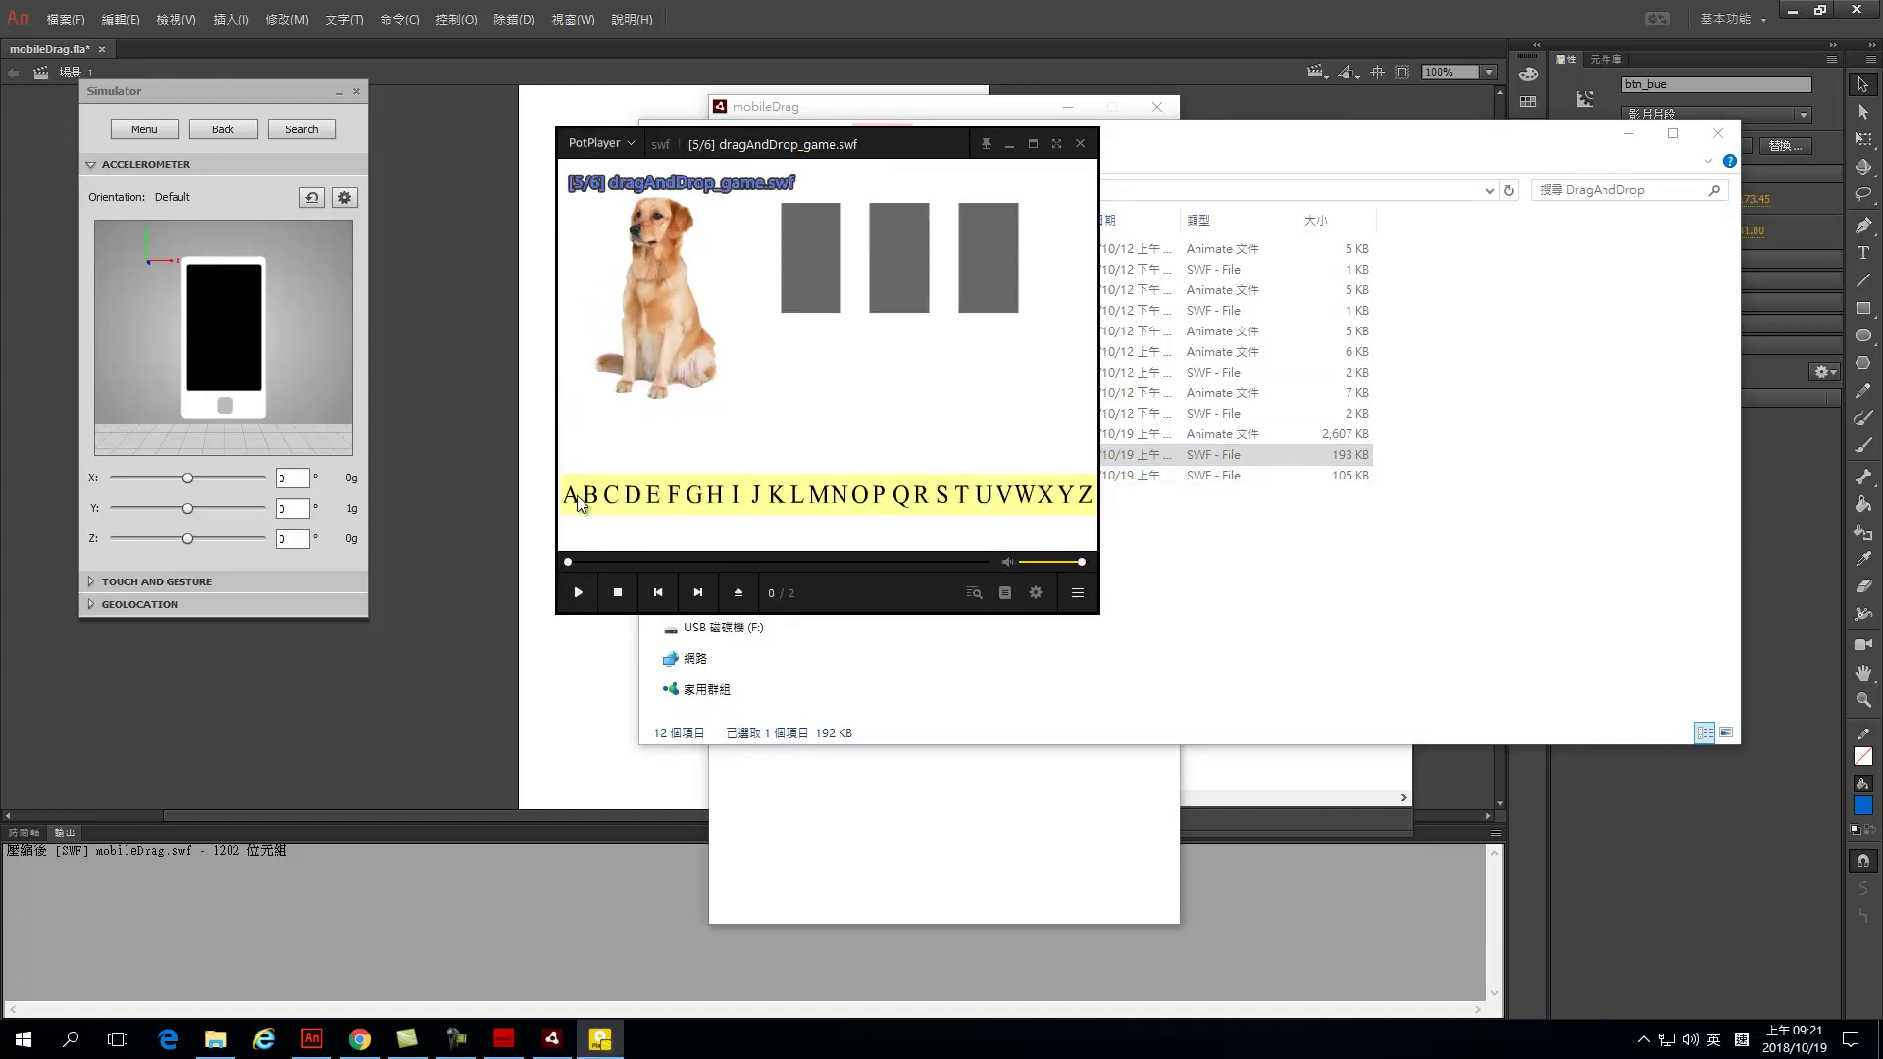
Test the letters A and C in the first box, and spell DOG by placing D, O and G in the grey boxes.
drag(574, 496, 800, 257)
drag(615, 493, 827, 267)
drag(636, 496, 806, 269)
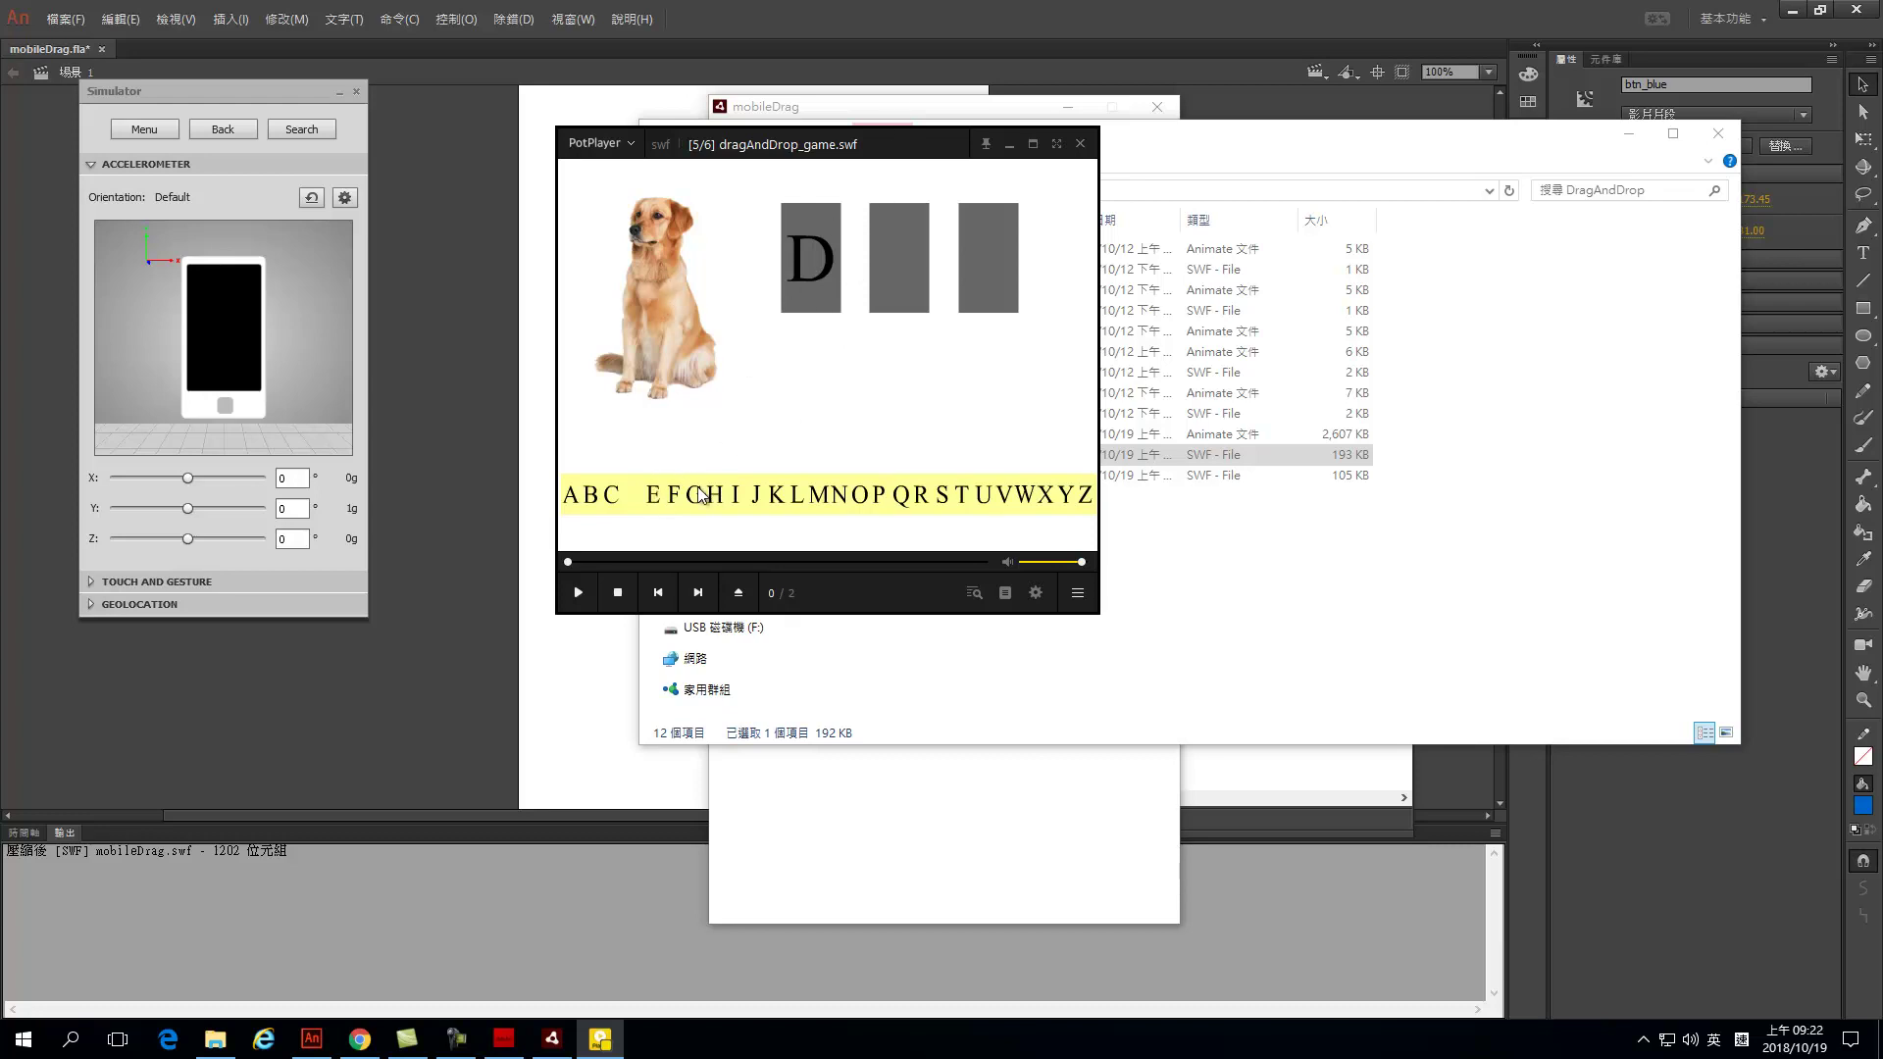
drag(671, 265, 668, 279)
drag(675, 437, 675, 322)
drag(861, 496, 667, 312)
drag(859, 499, 905, 257)
drag(700, 495, 999, 257)
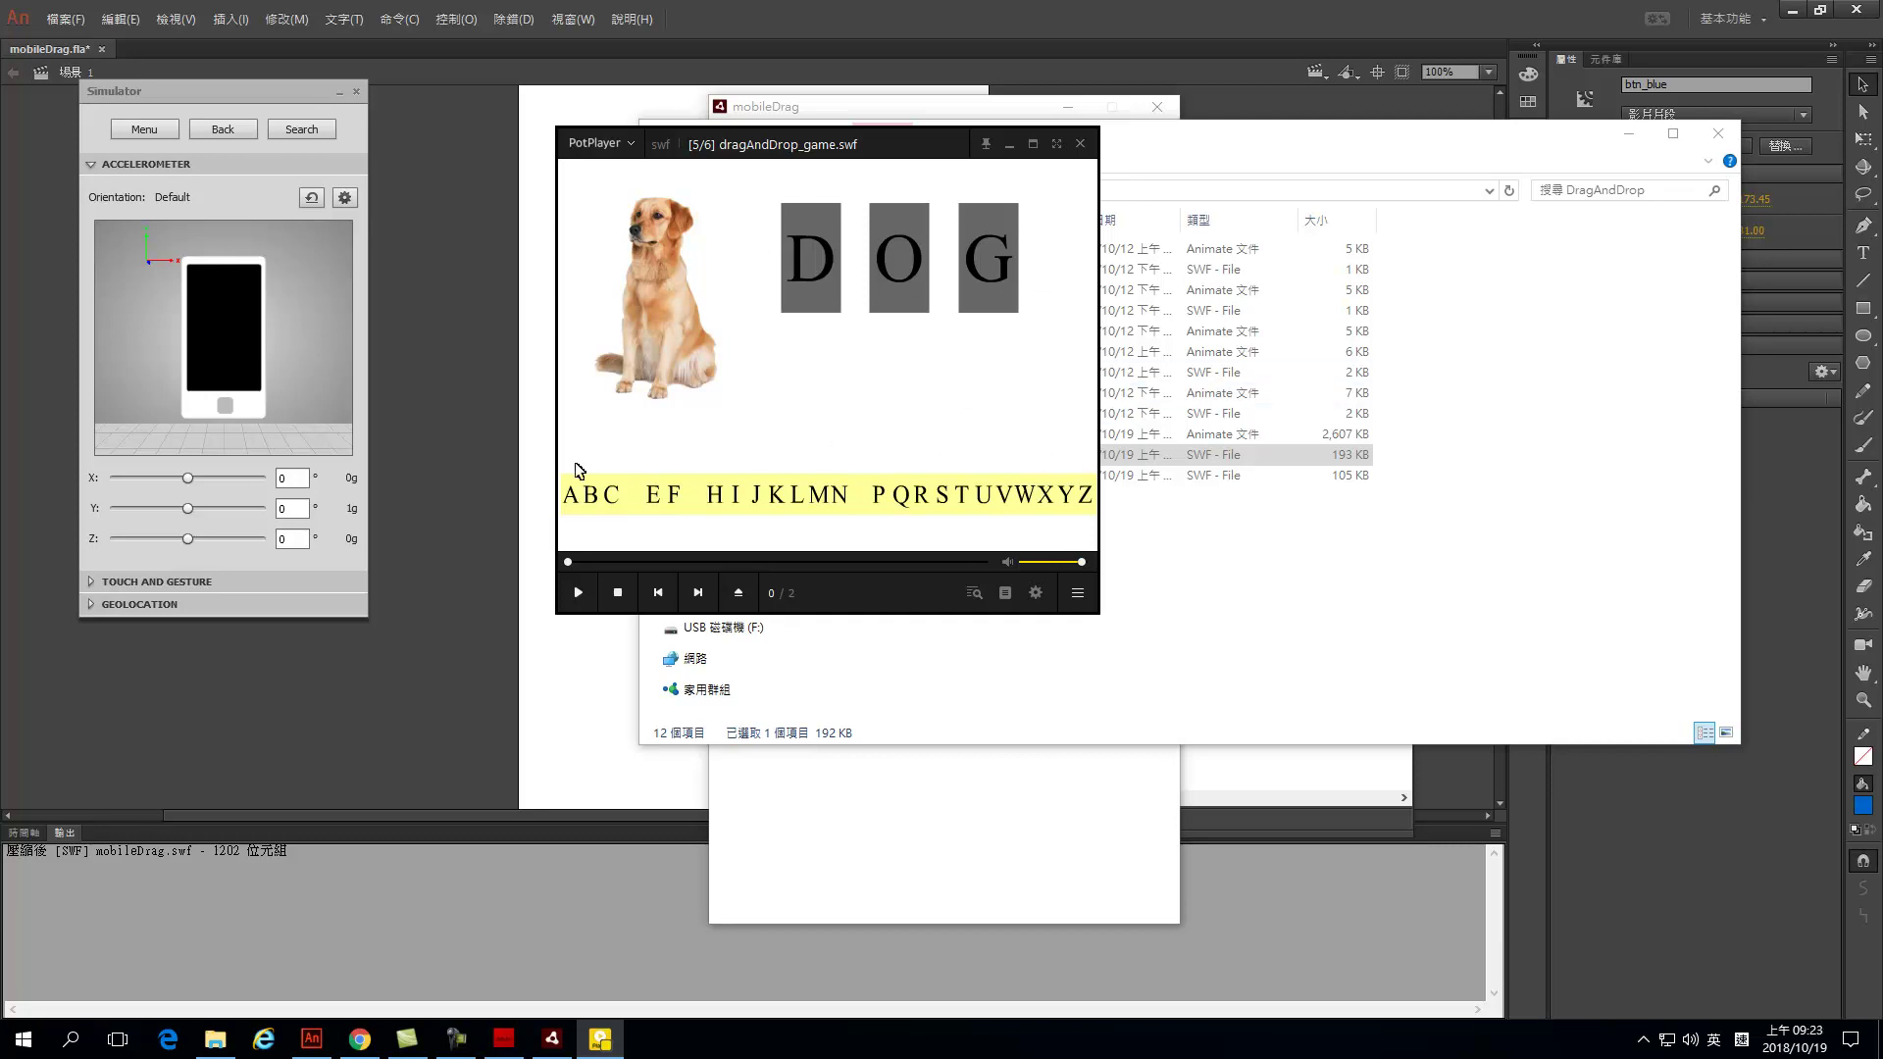
Close the game and select mobileDrag.apk in the tyk\project\DragAndDrop2 folder on drive D:.
click(1081, 144)
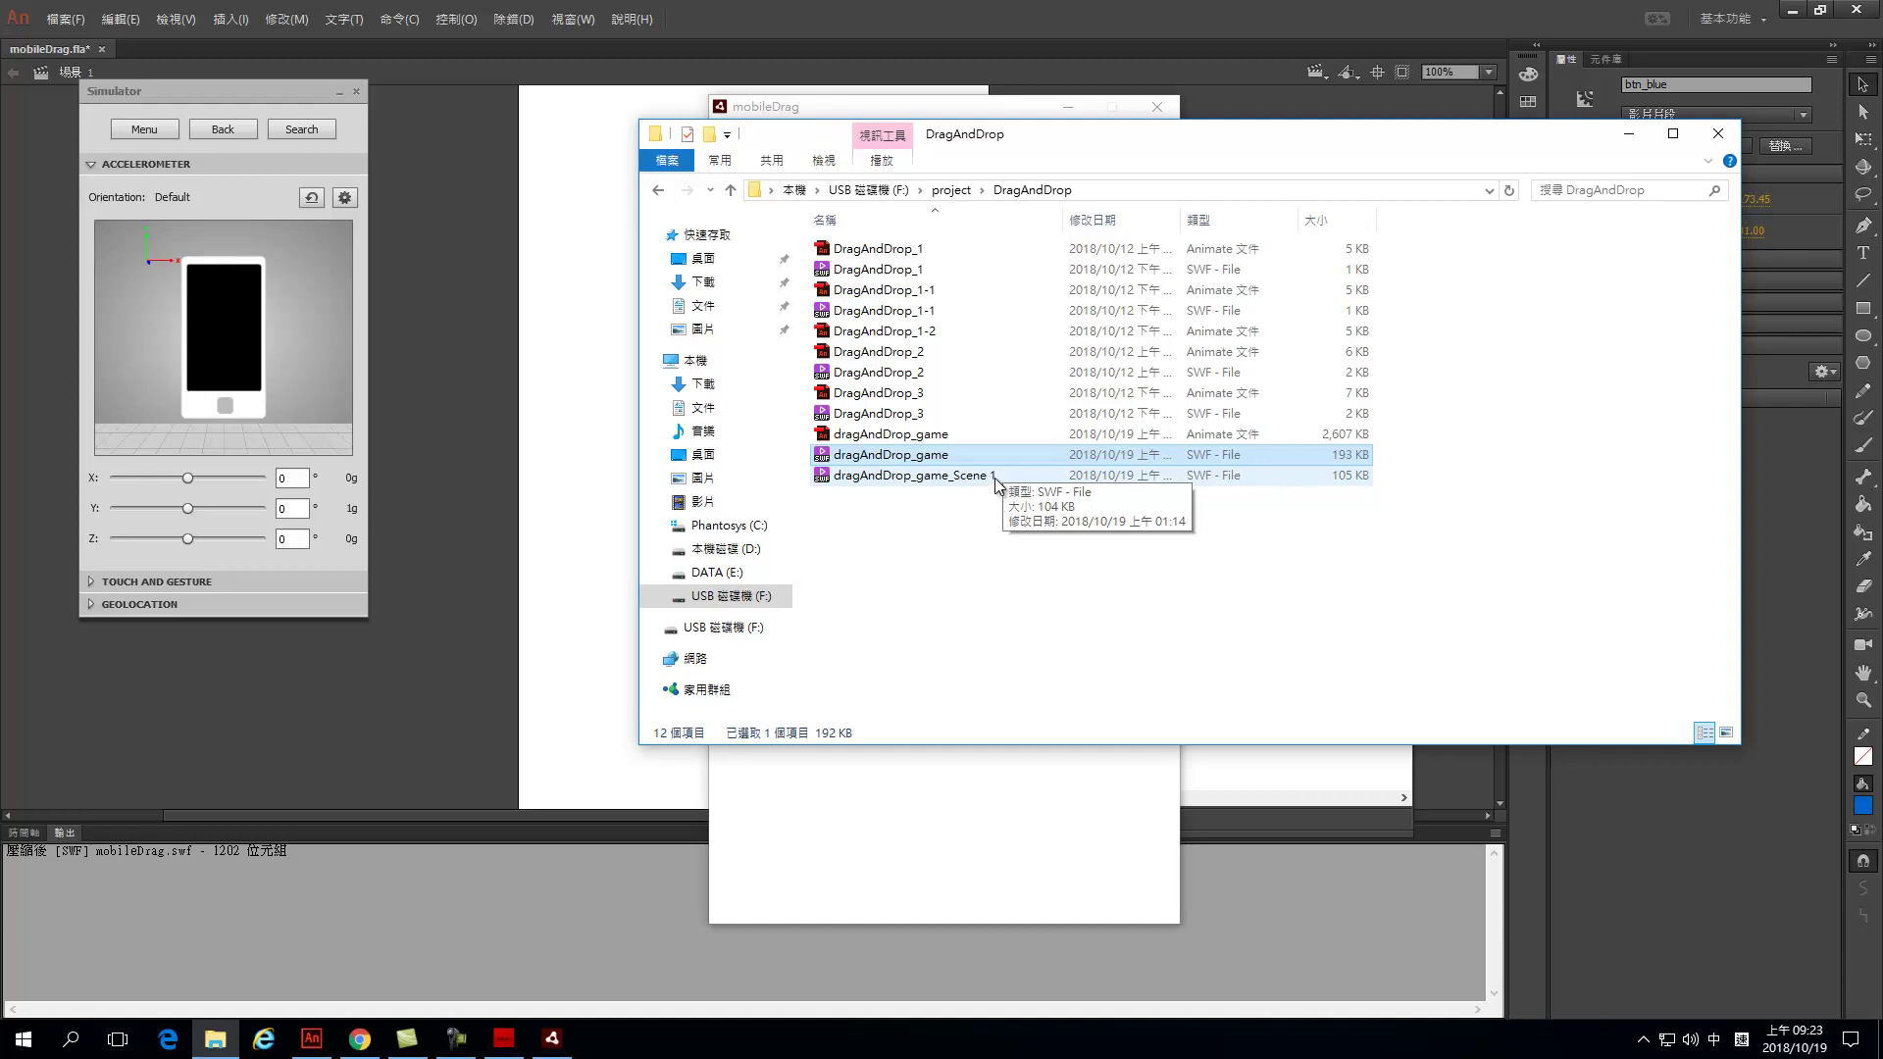
click(717, 572)
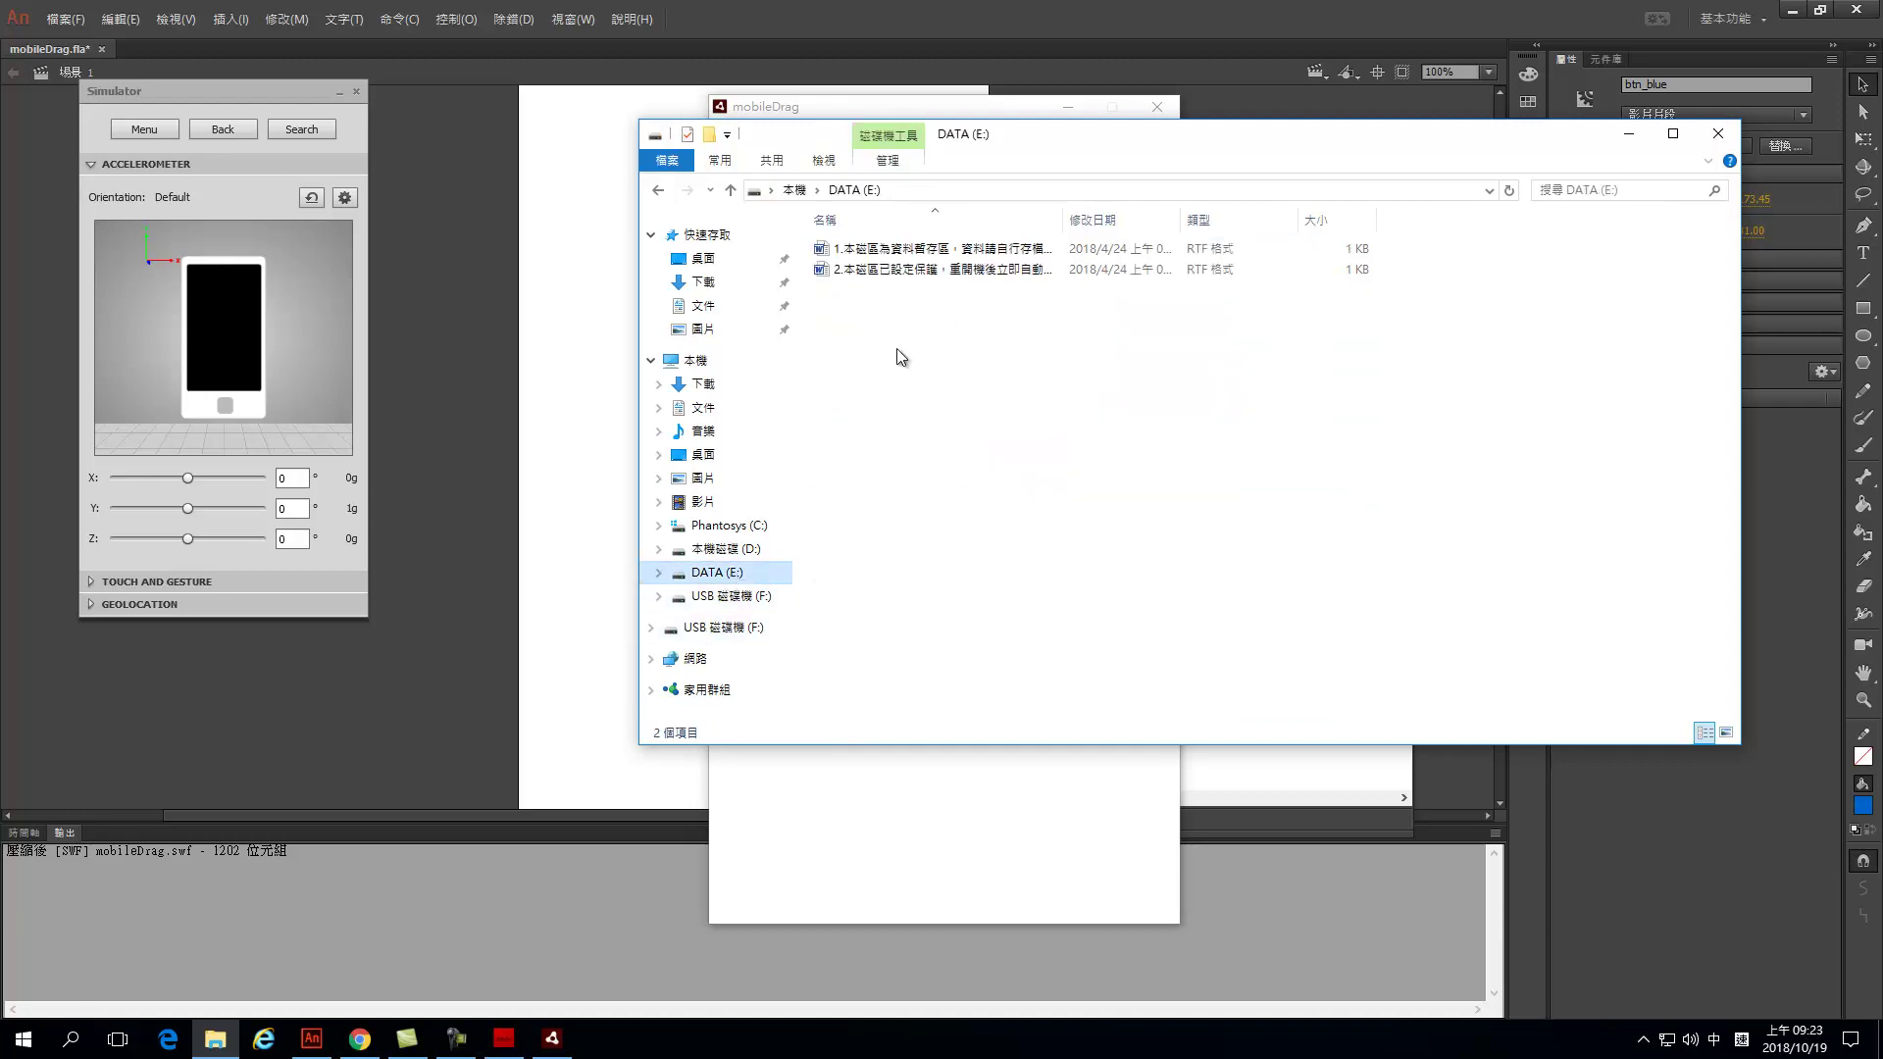
click(740, 550)
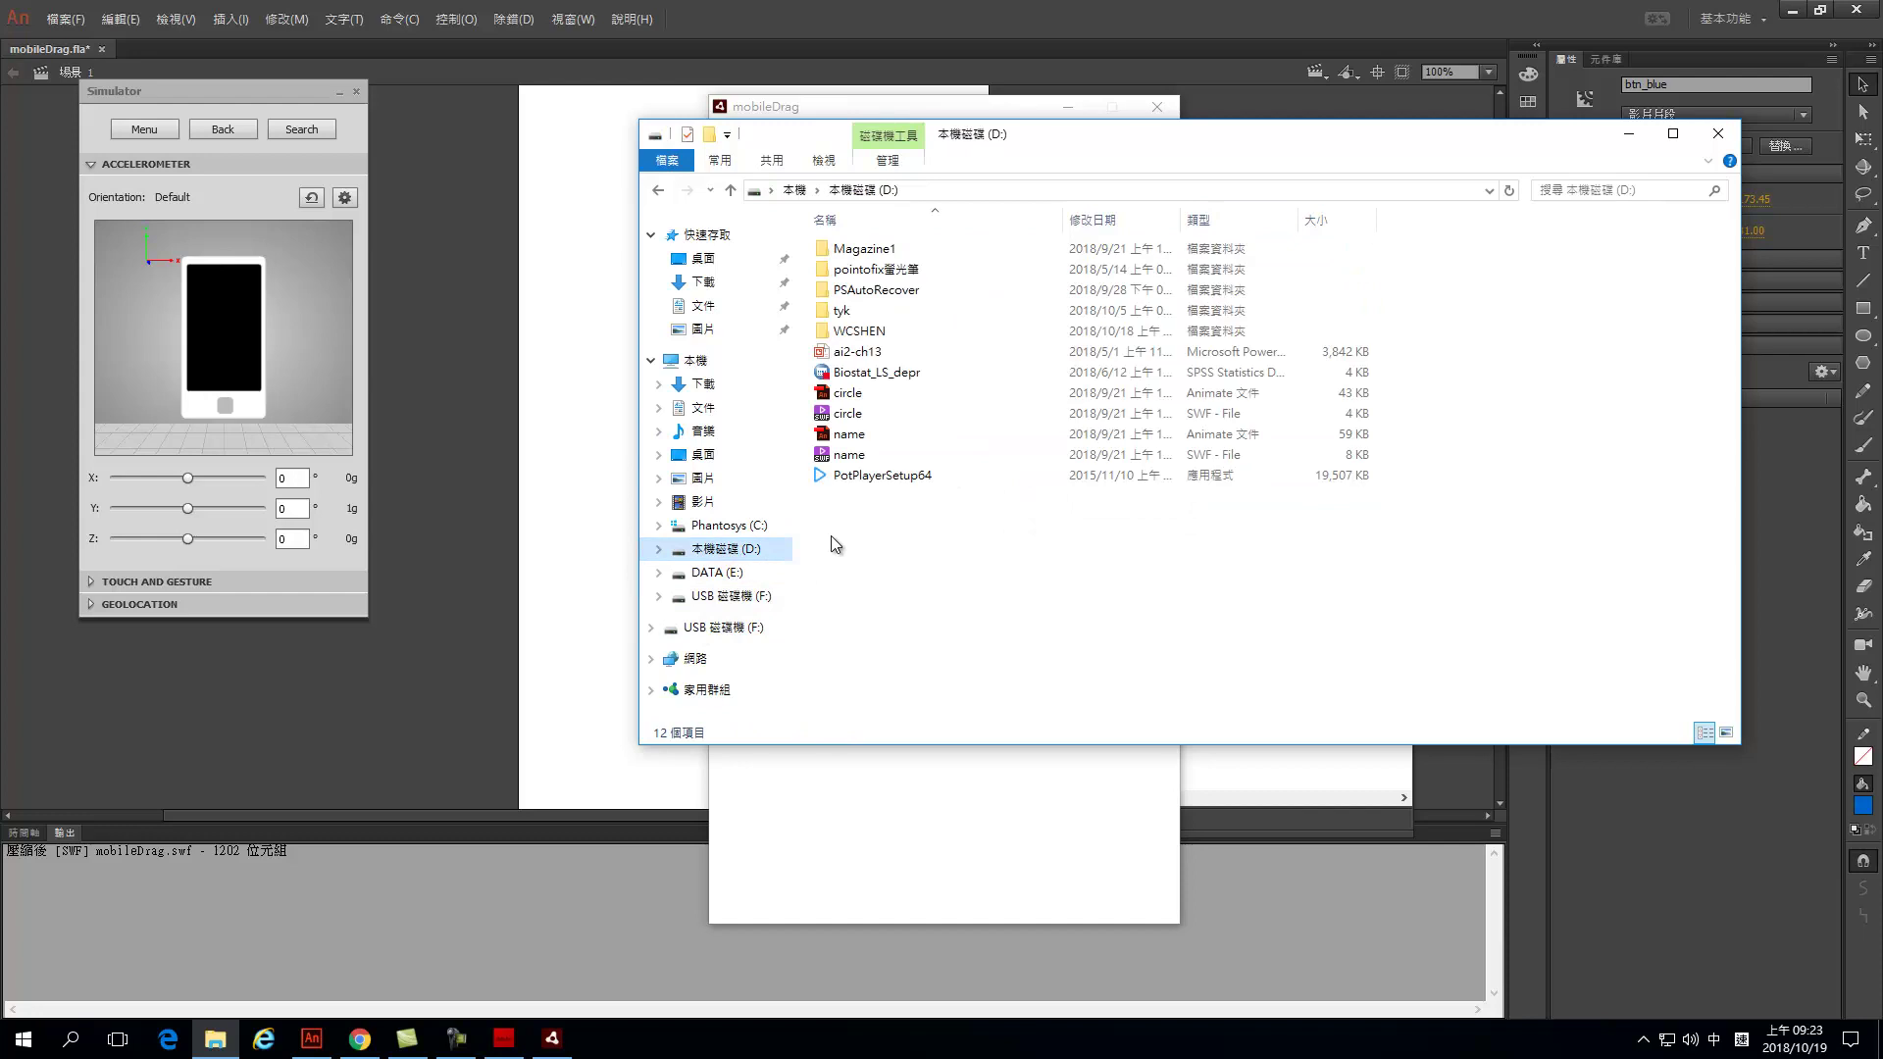
double_click(856, 310)
double_click(873, 269)
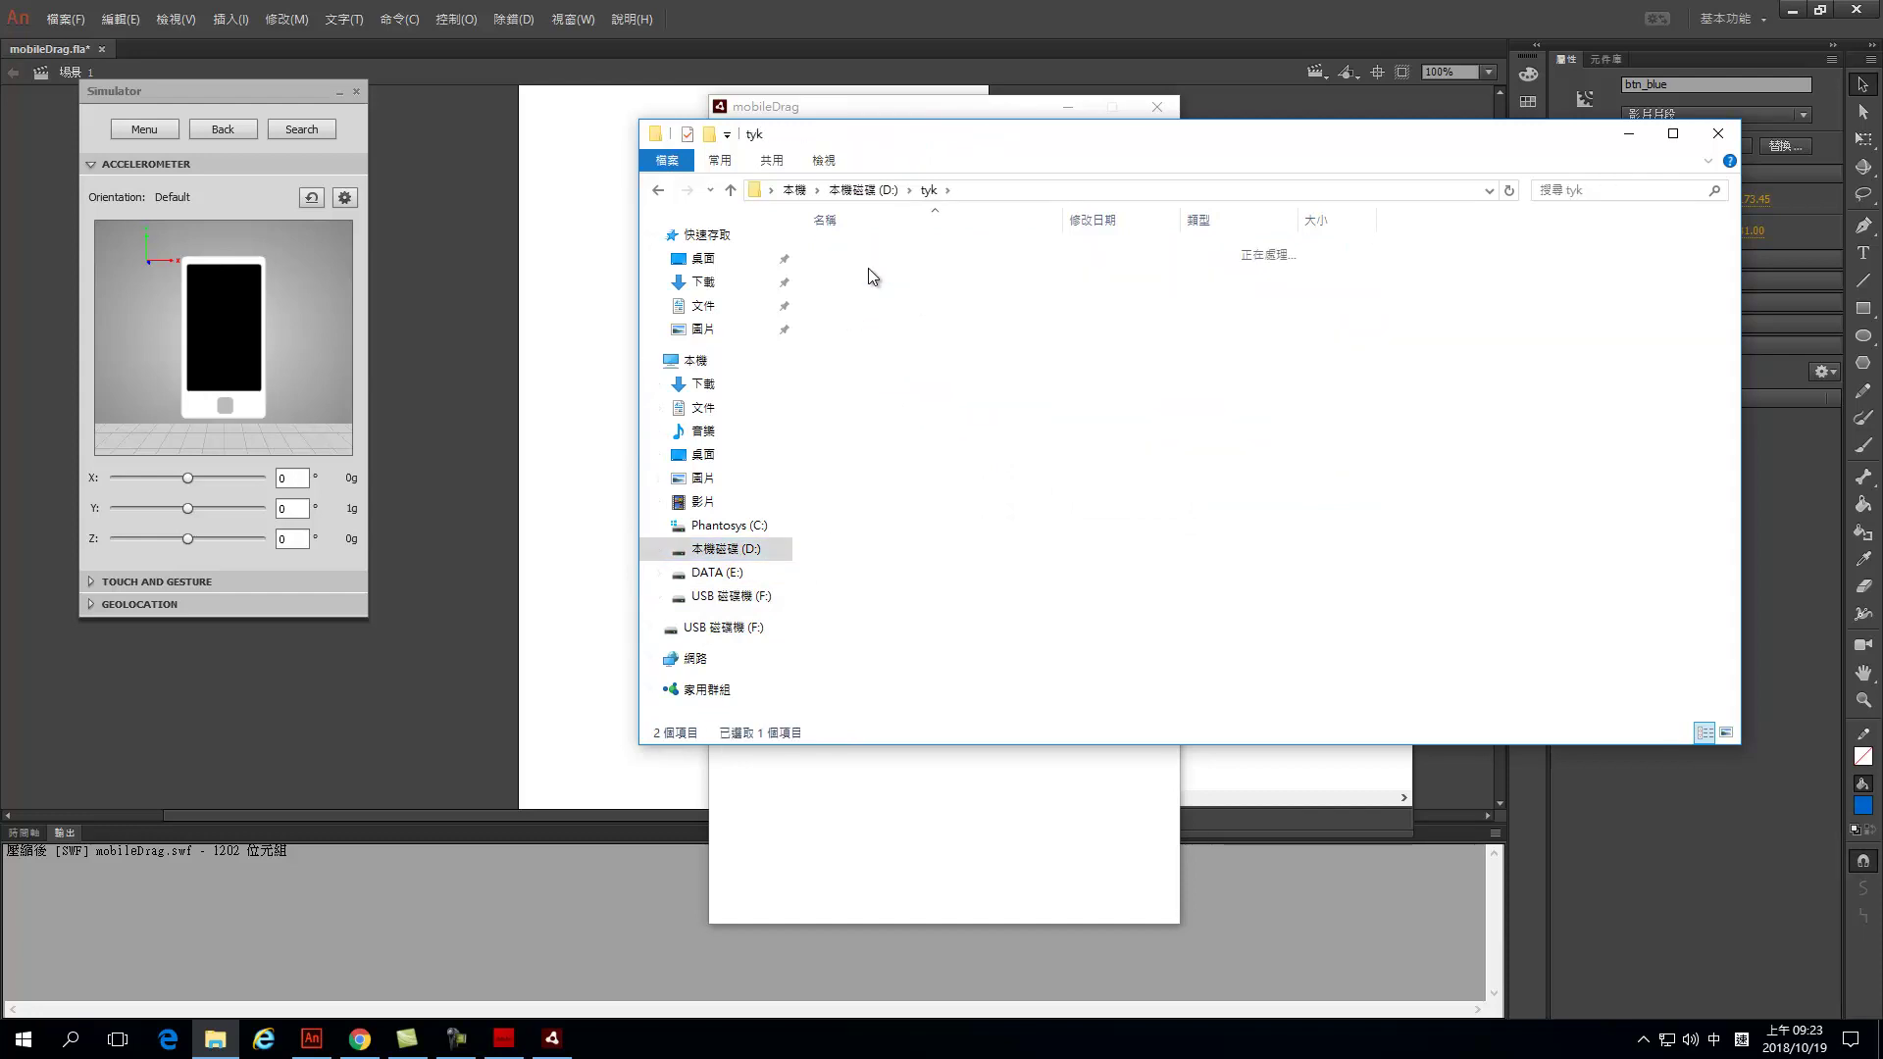
double_click(873, 268)
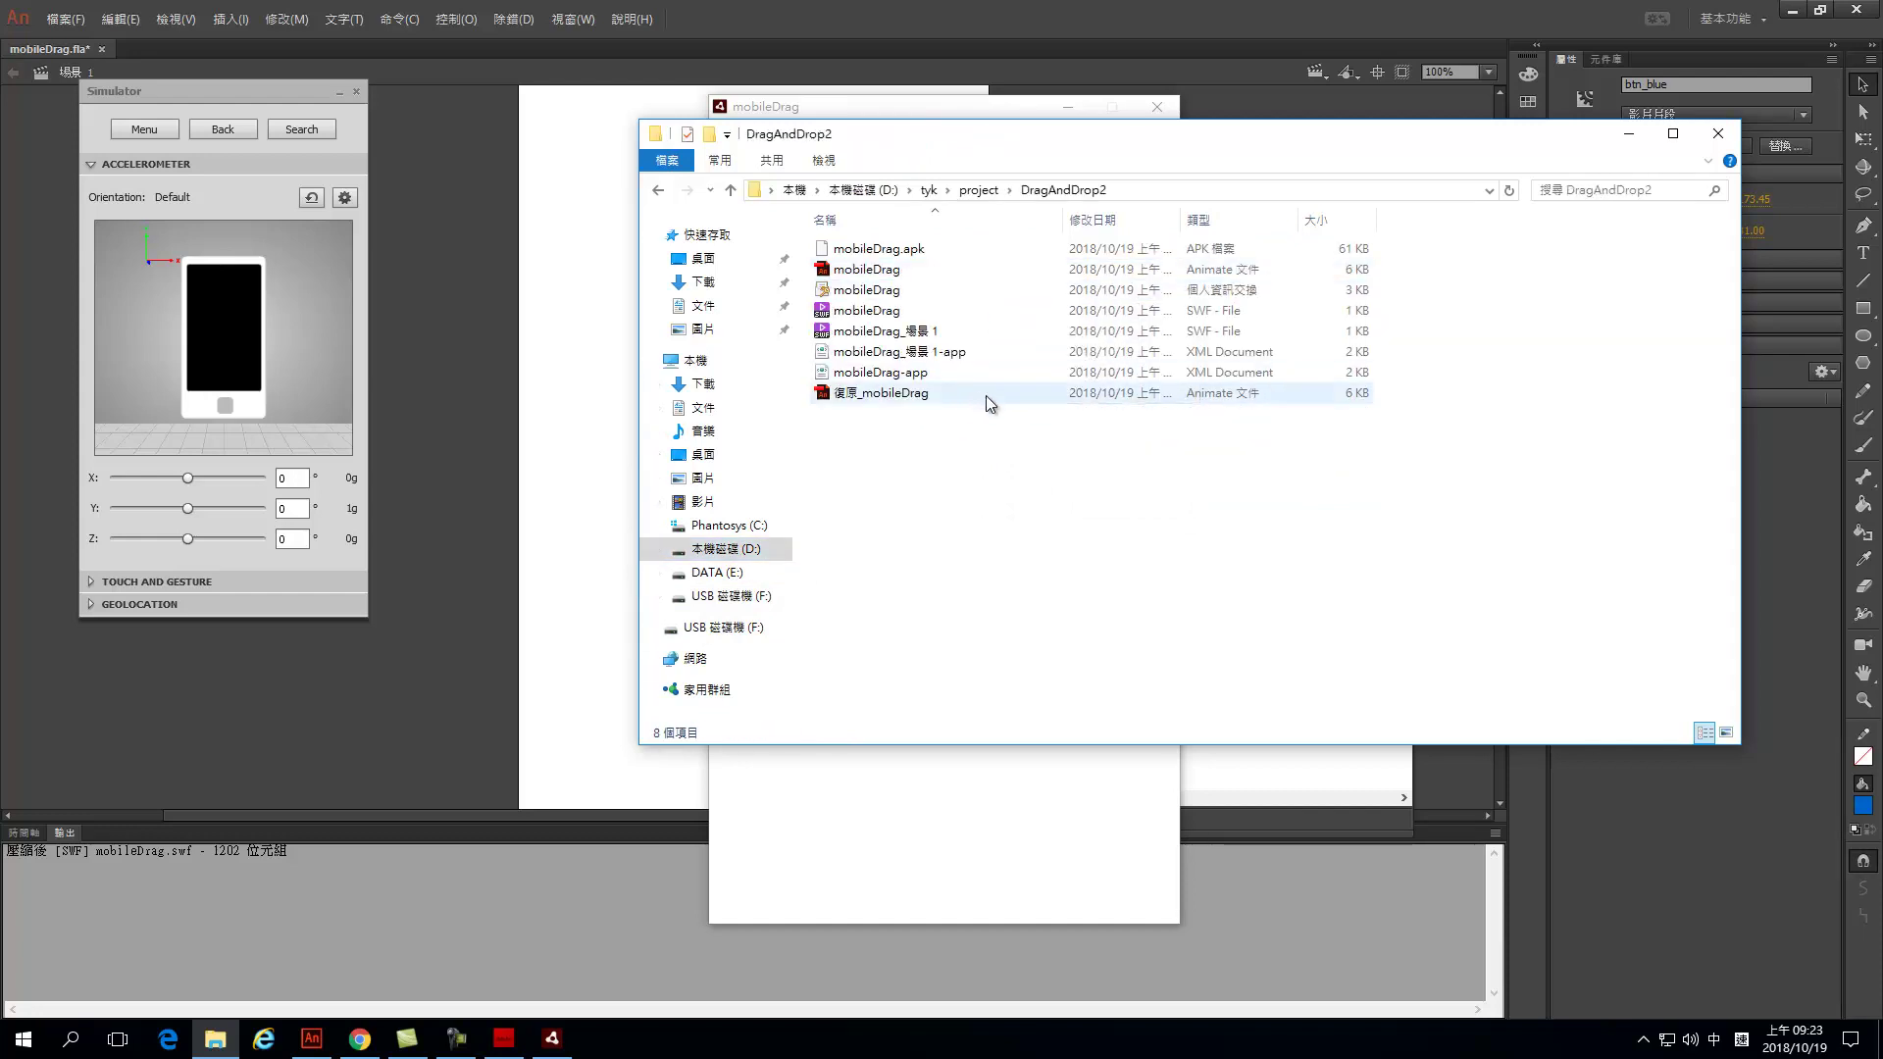
click(916, 249)
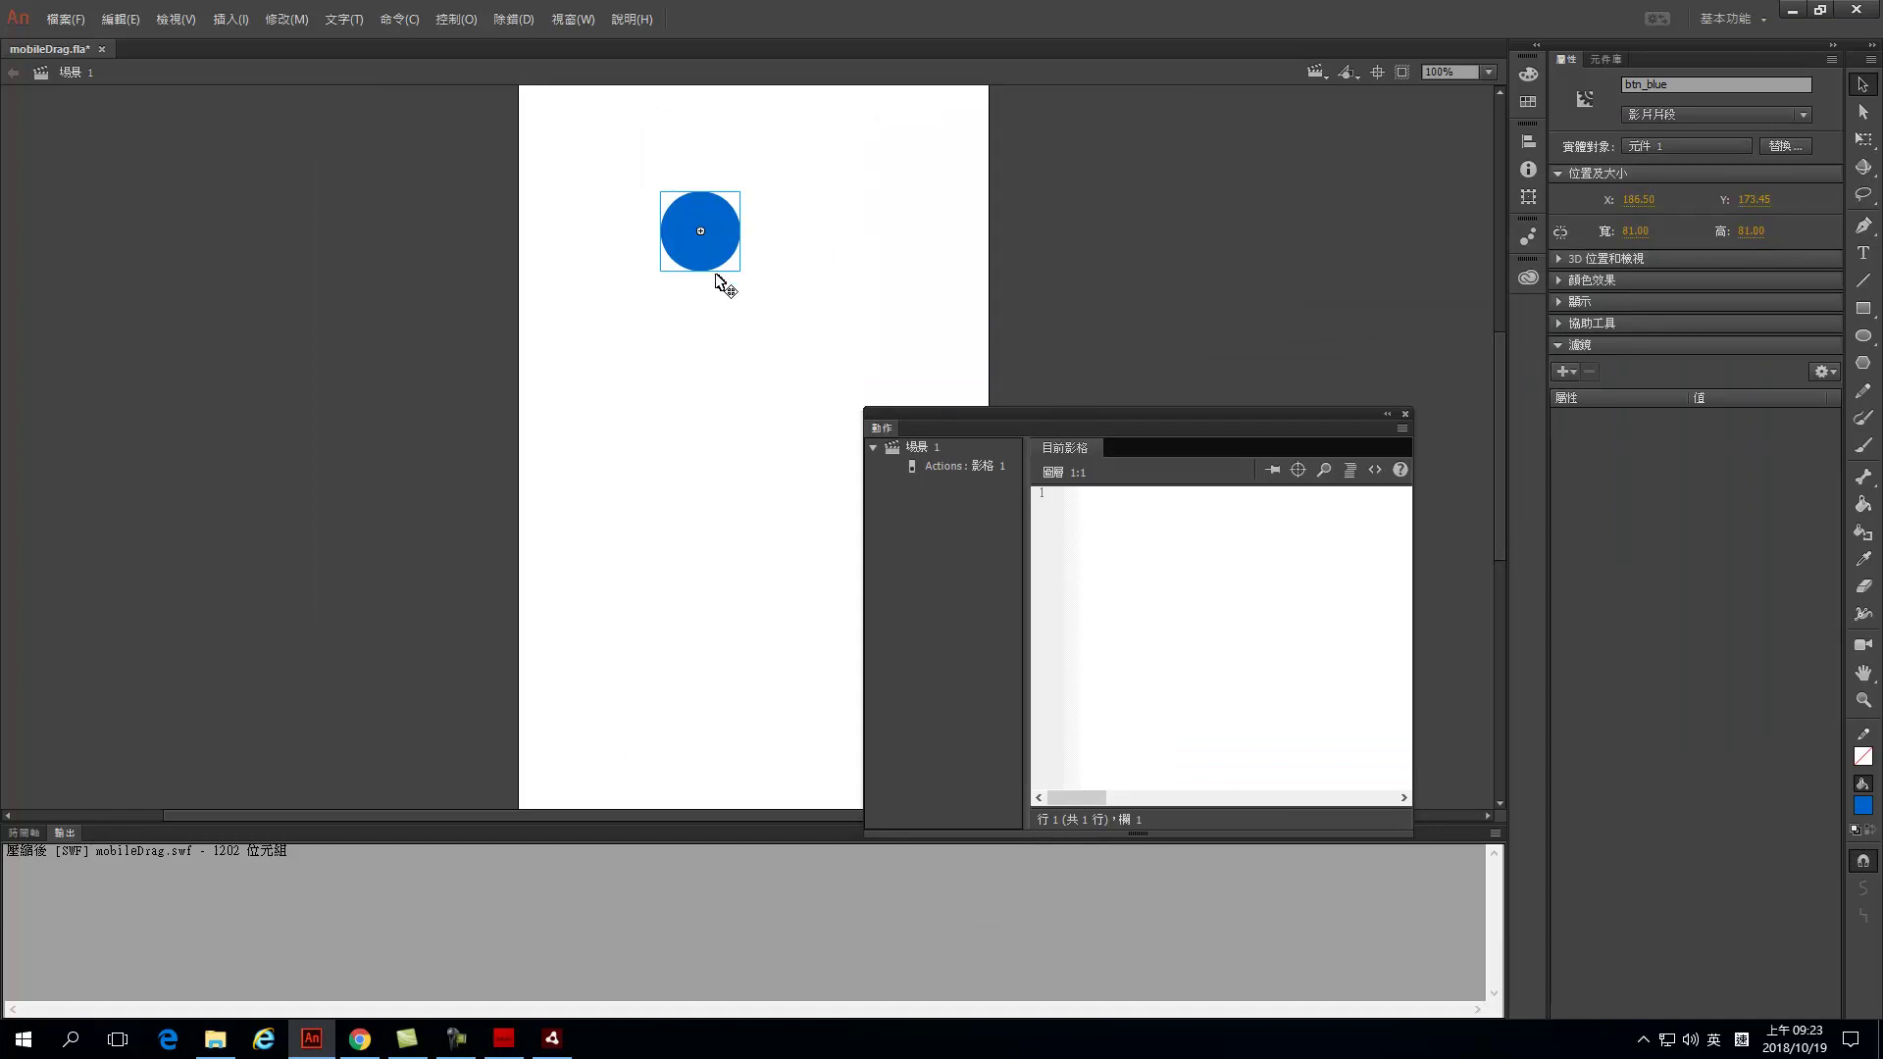
Test moving the blue circle in the running mobileDrag preview again, and close the preview and the Actions panel.
click(551, 1038)
drag(1016, 285, 942, 397)
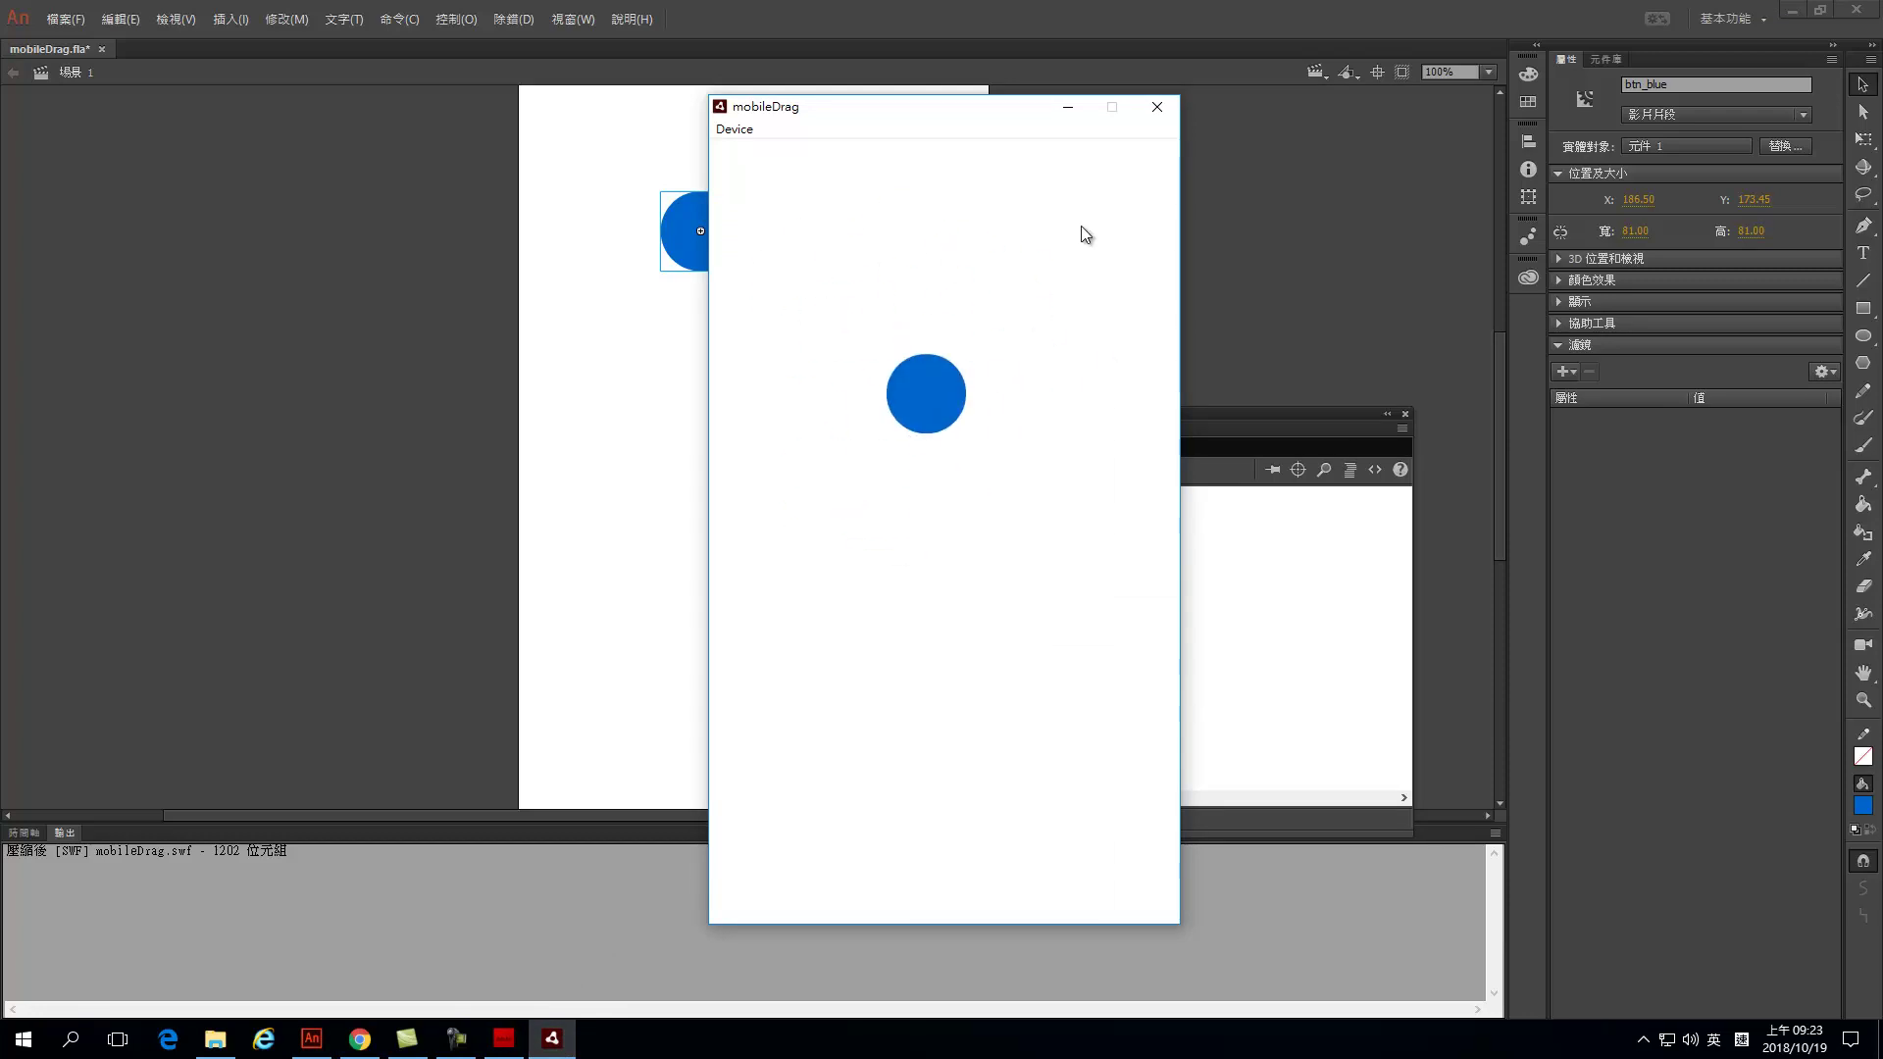
click(1158, 108)
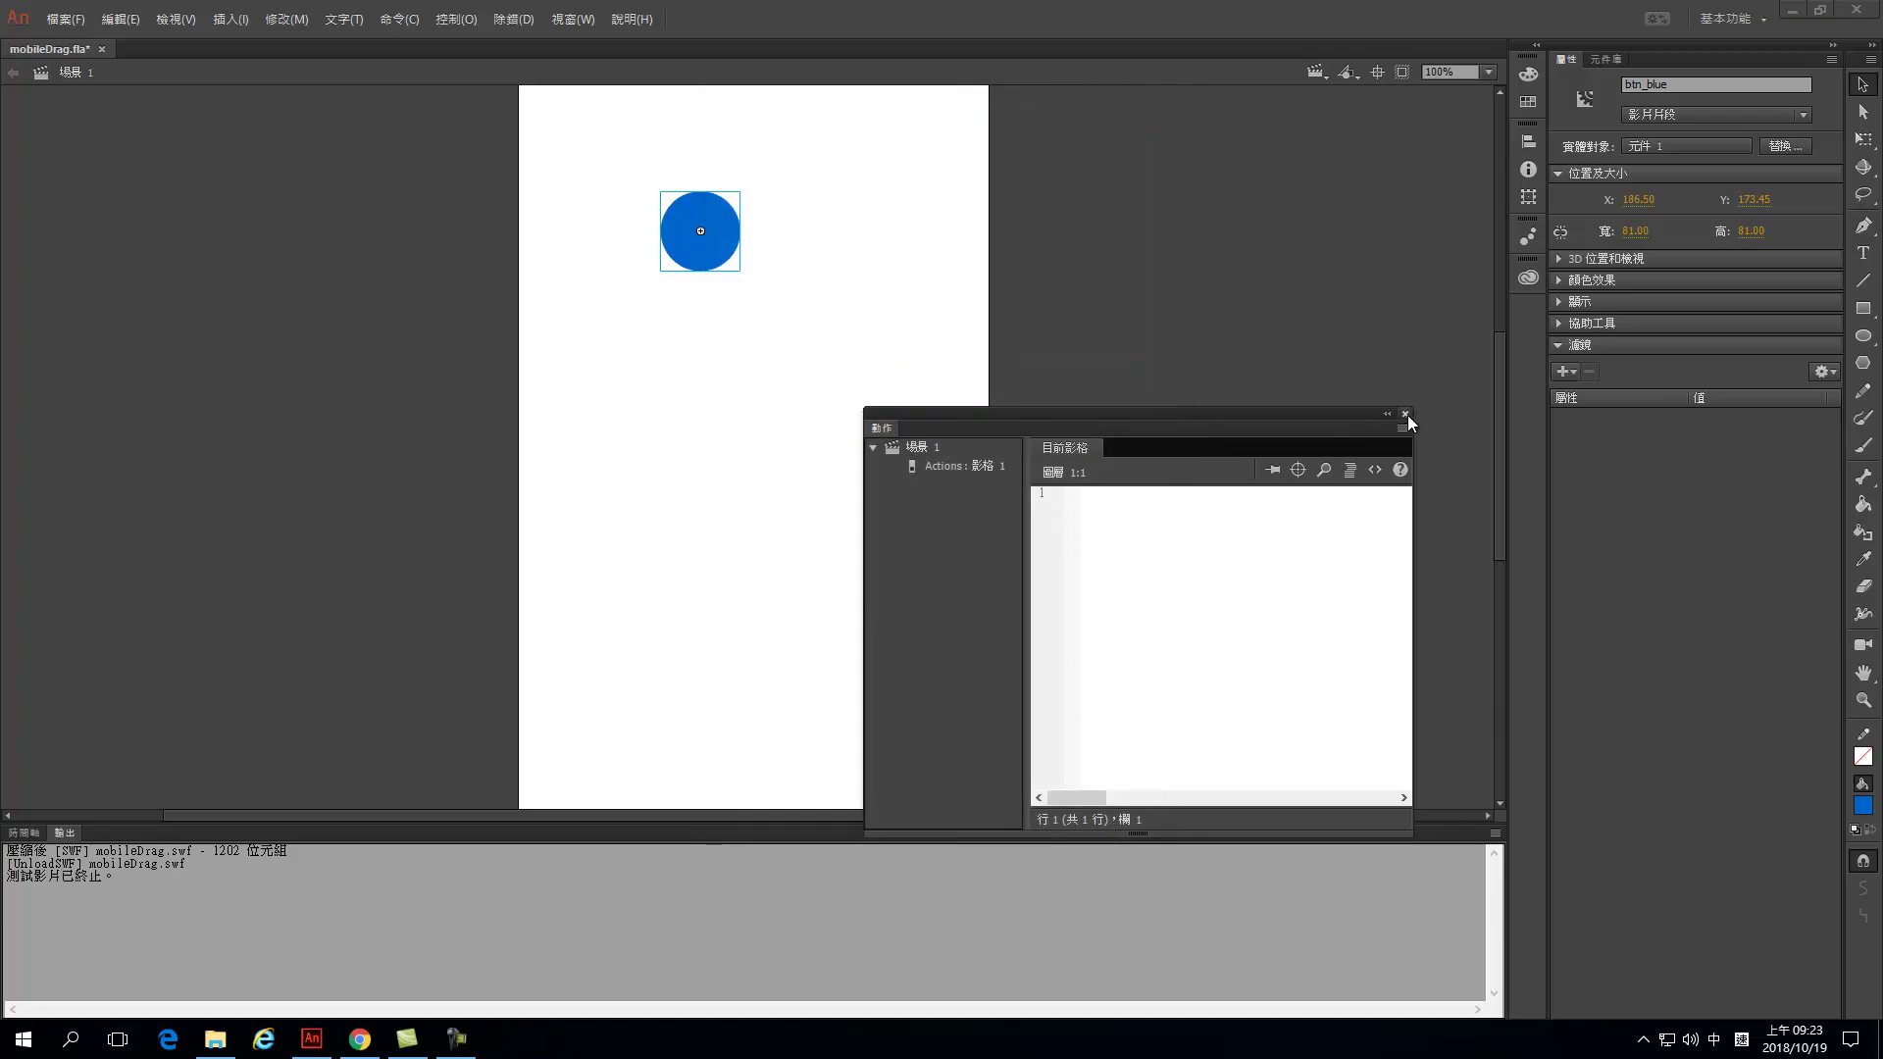
drag(888, 431, 974, 388)
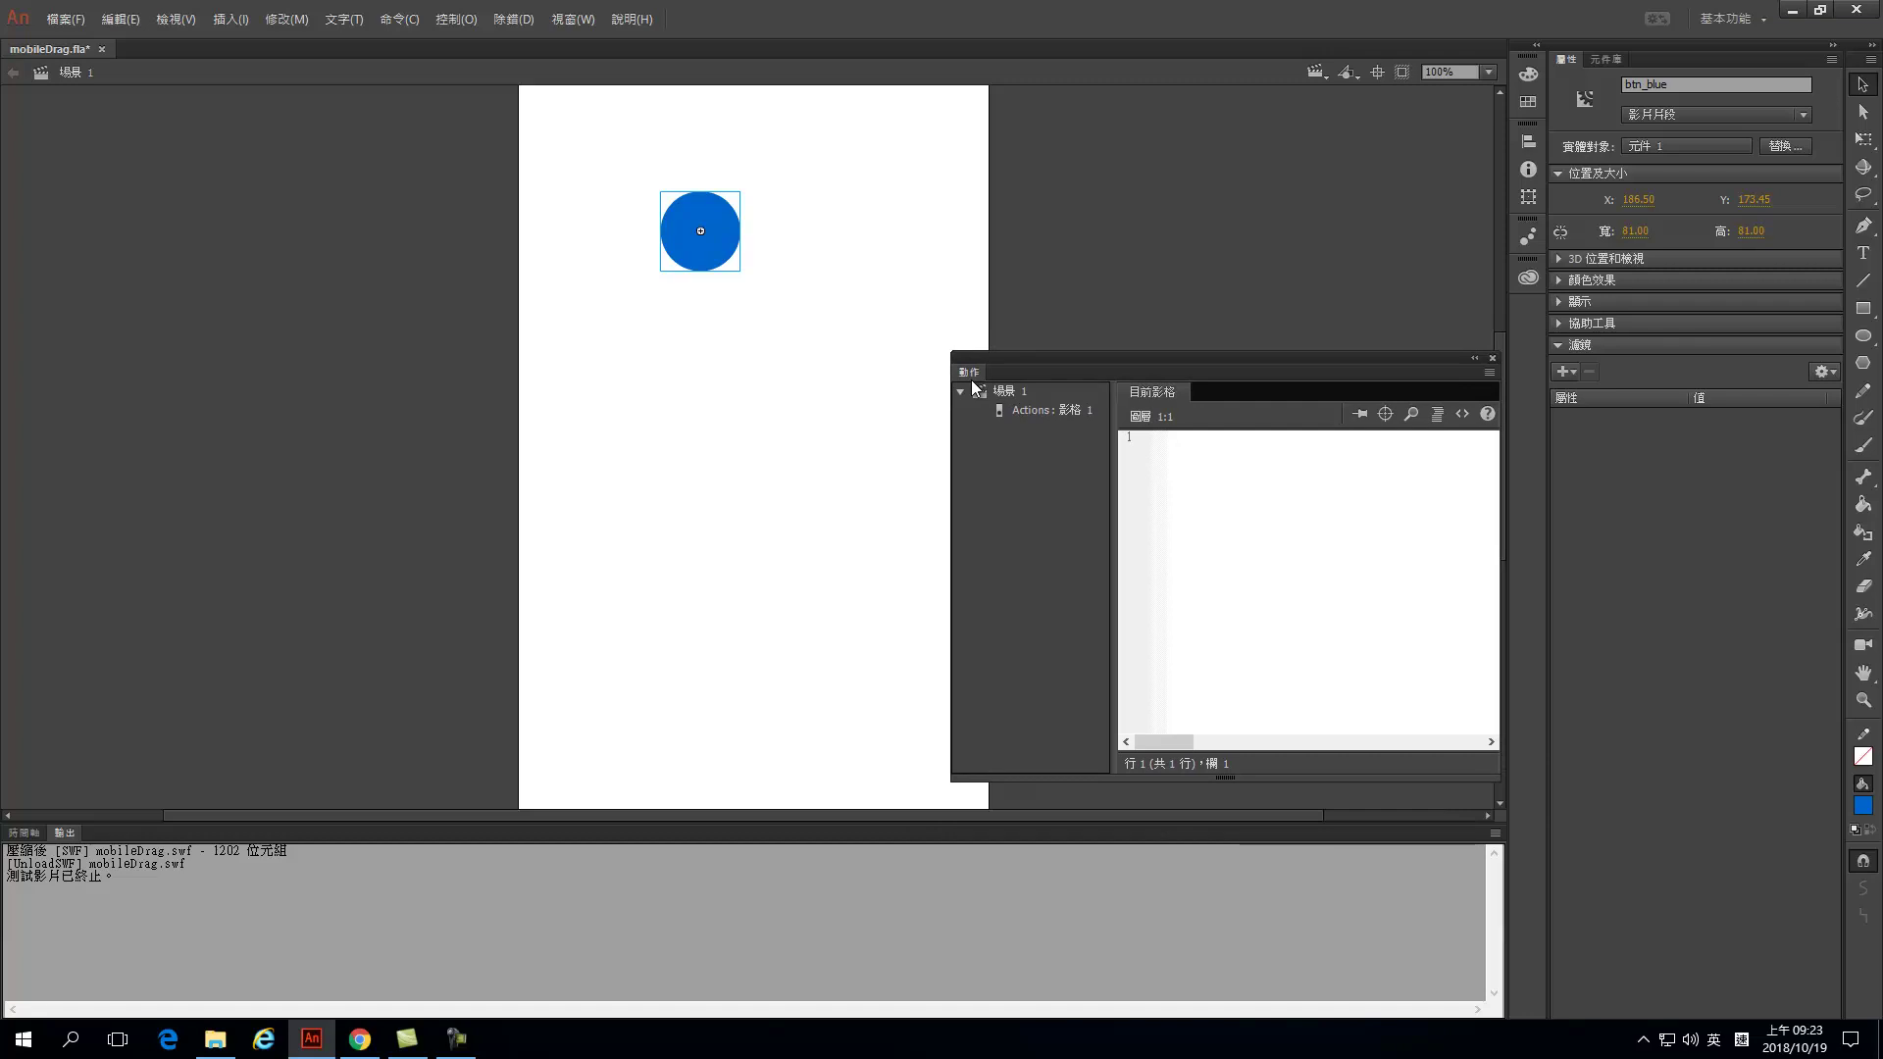
click(1491, 359)
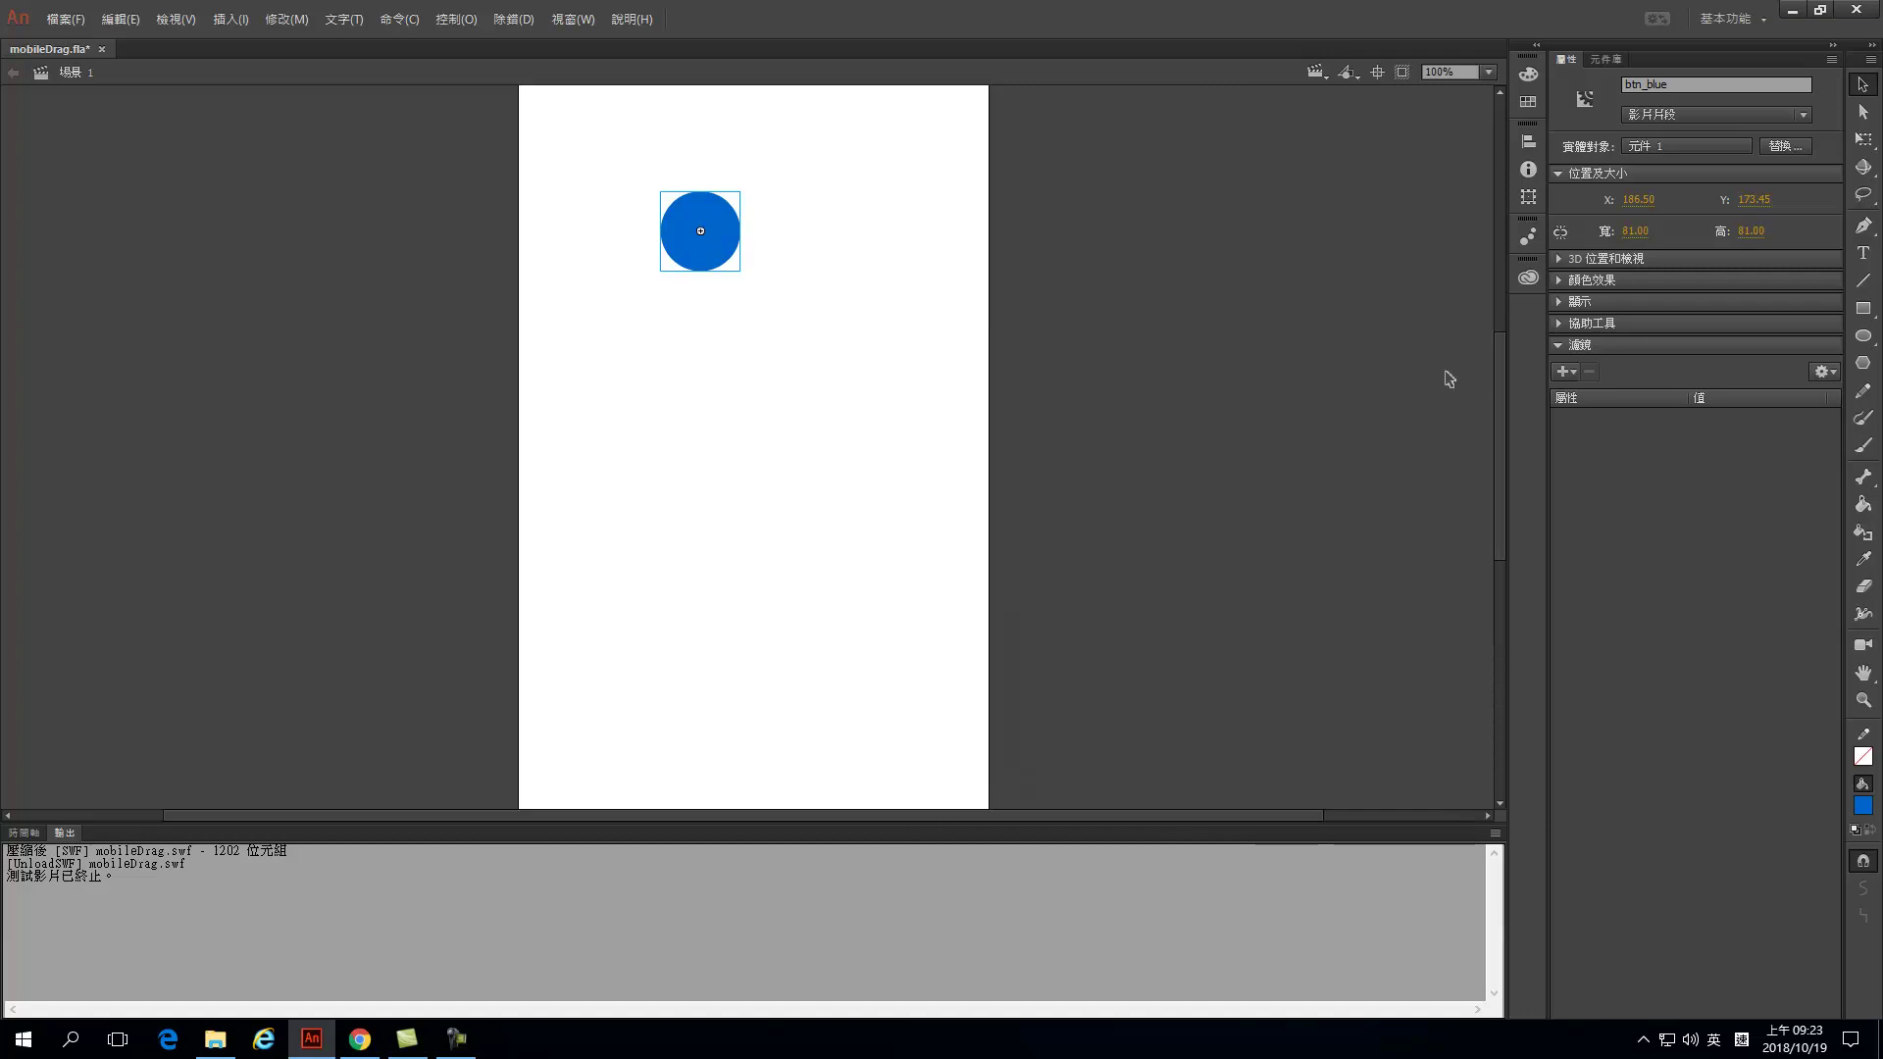
Create a new AIR for Android document with a 480 × 800 pixel stage at 24 fps.
click(66, 20)
click(96, 47)
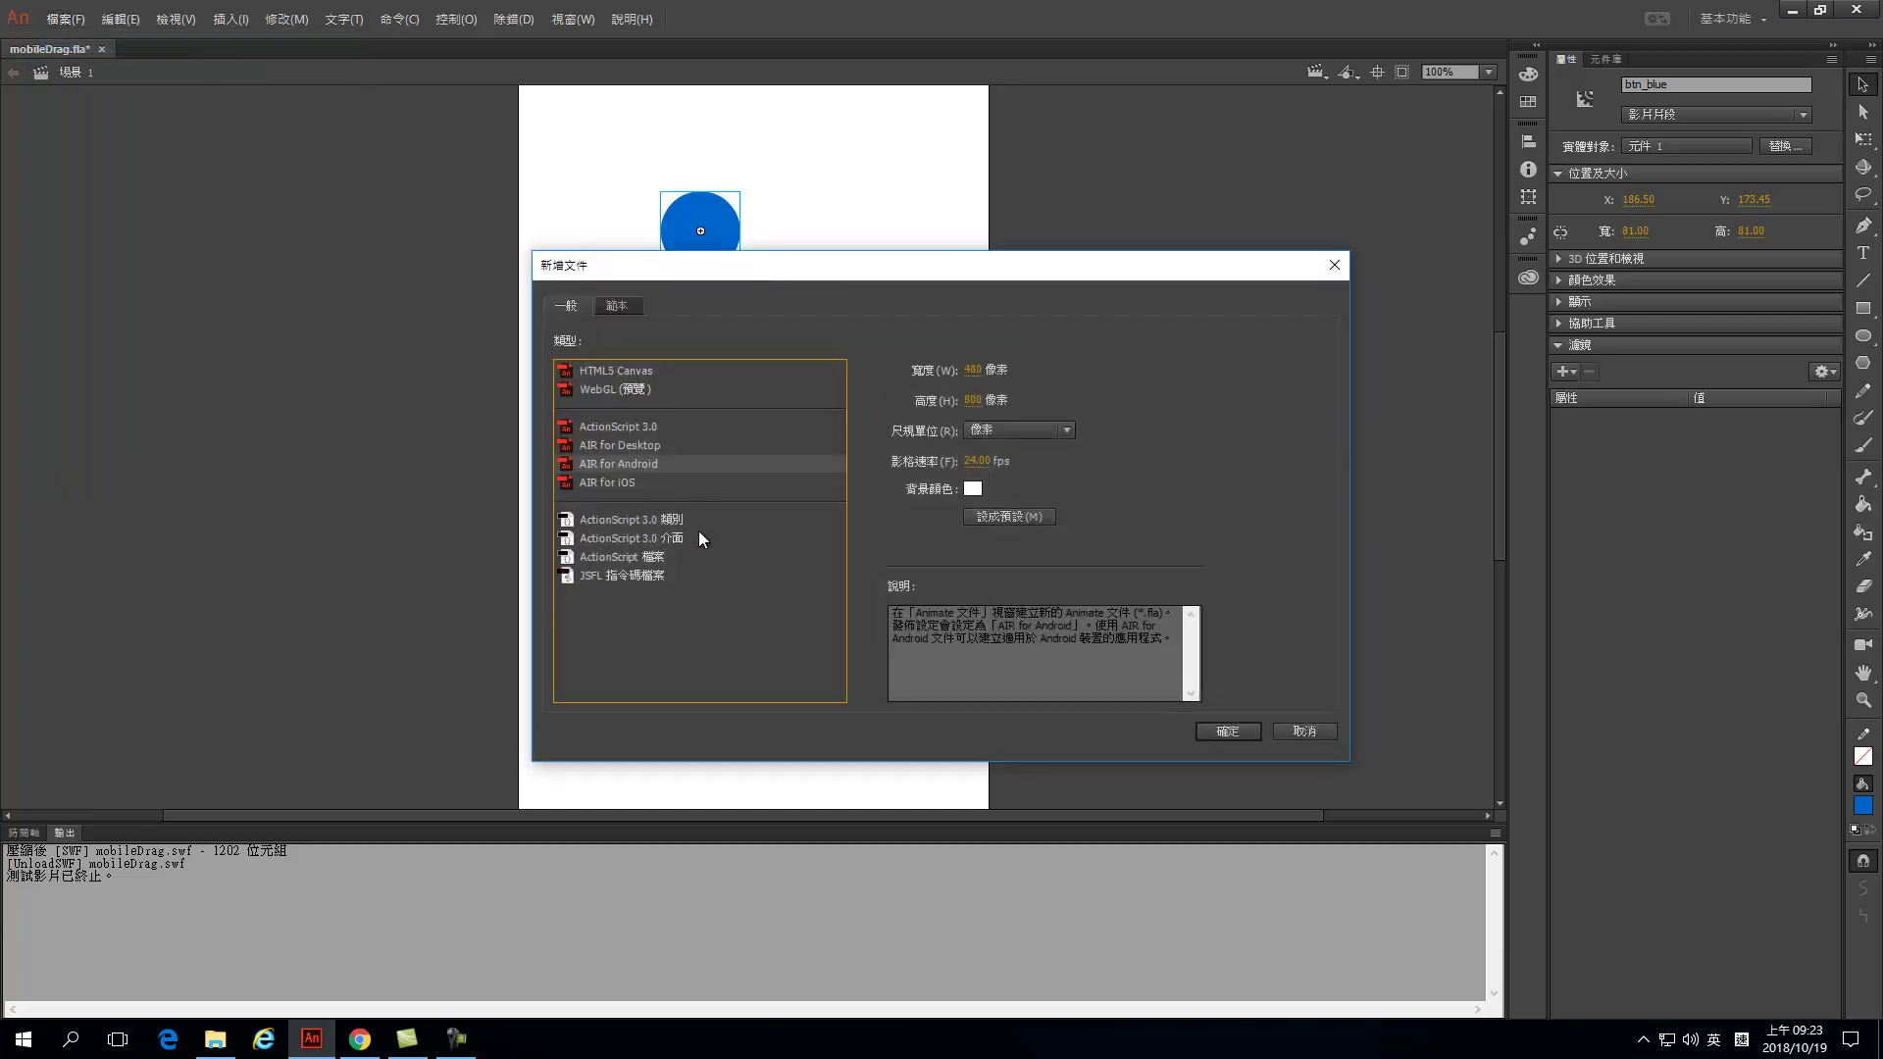
click(644, 447)
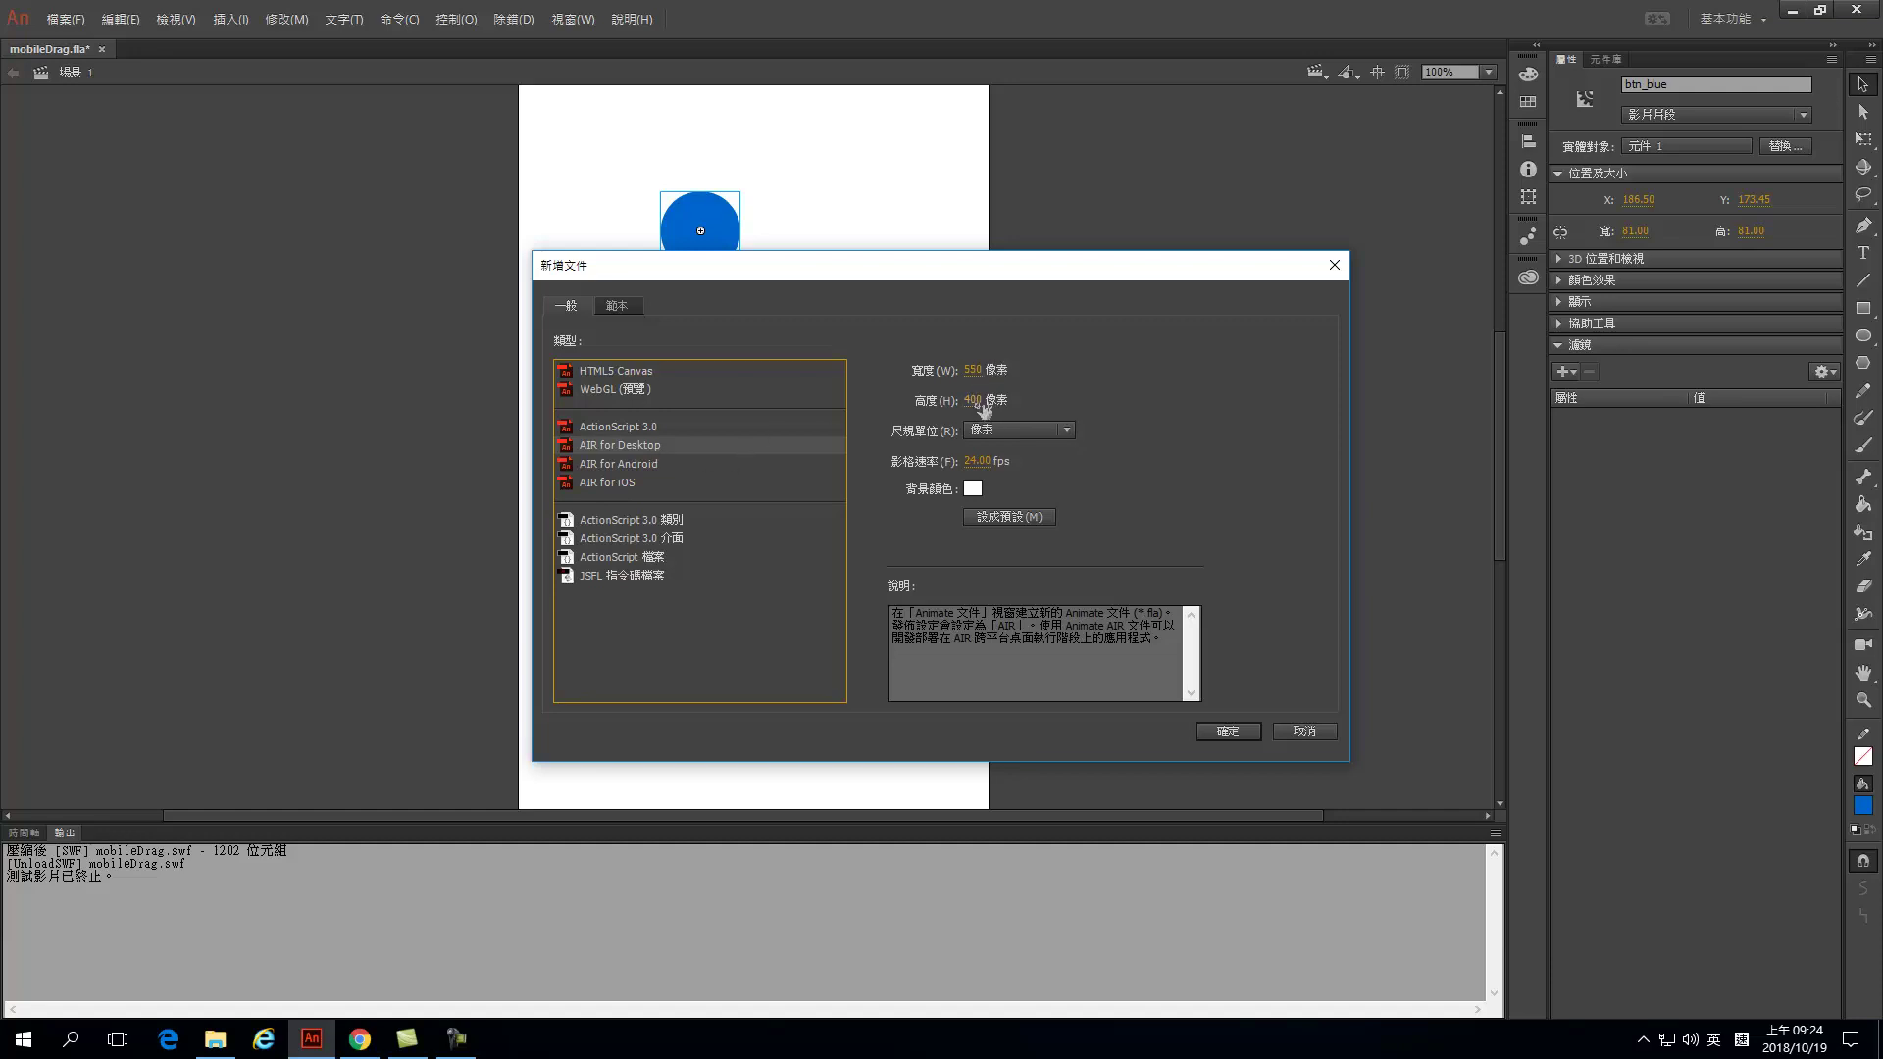
click(654, 472)
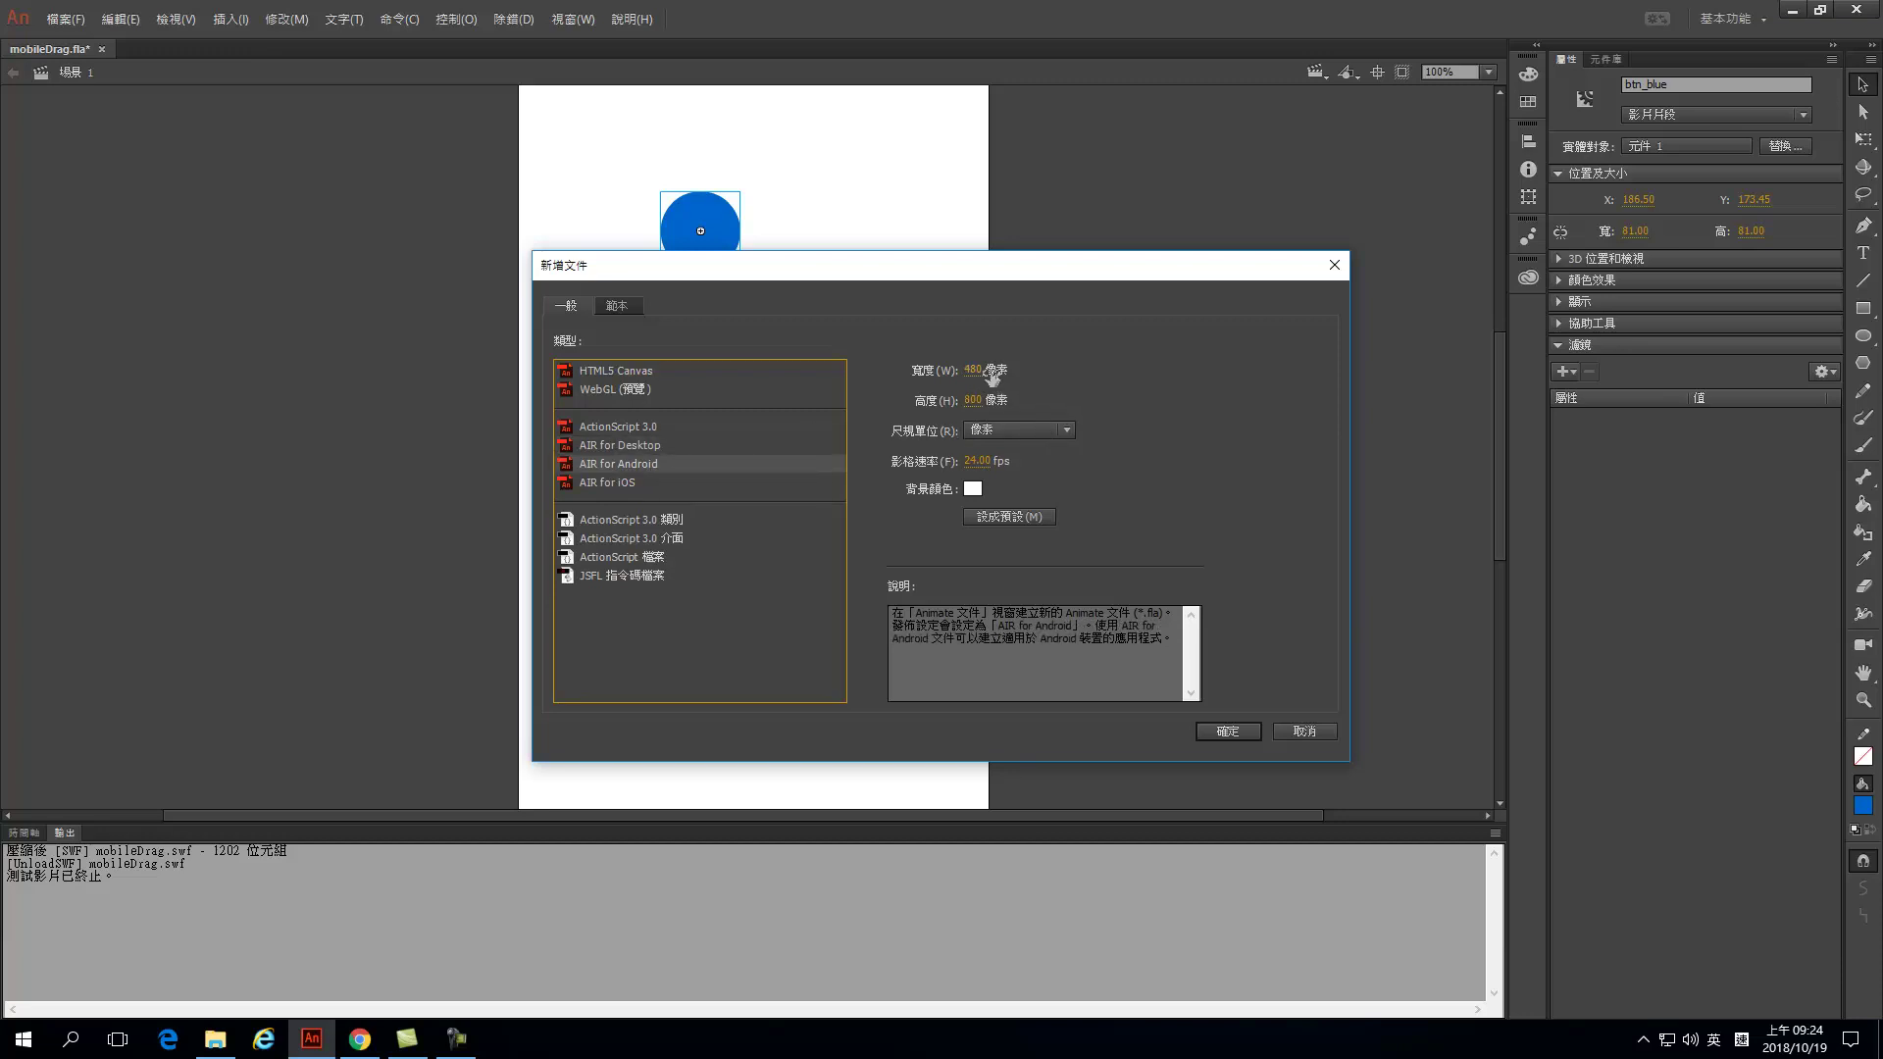
click(1227, 732)
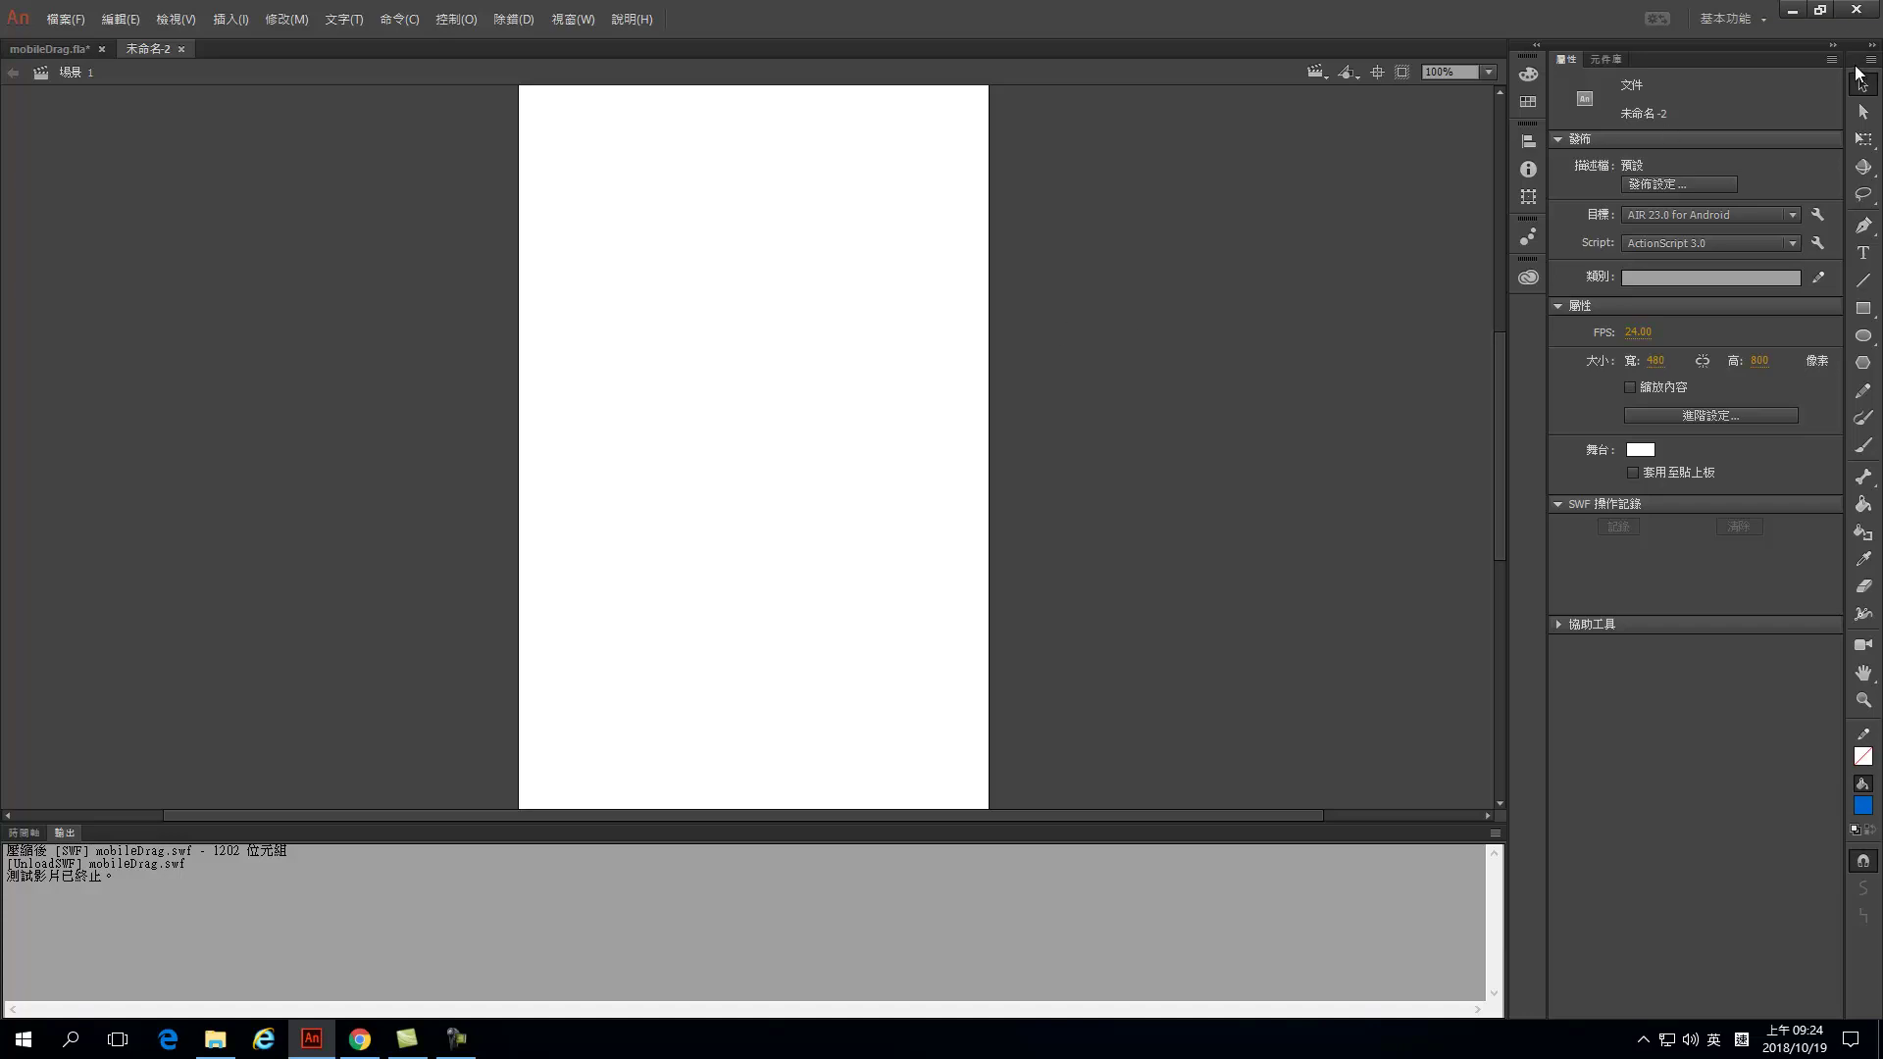
Show the timeline and draw a red oval without a stroke, about 67 × 82 px, in the upper middle of the stage.
click(24, 832)
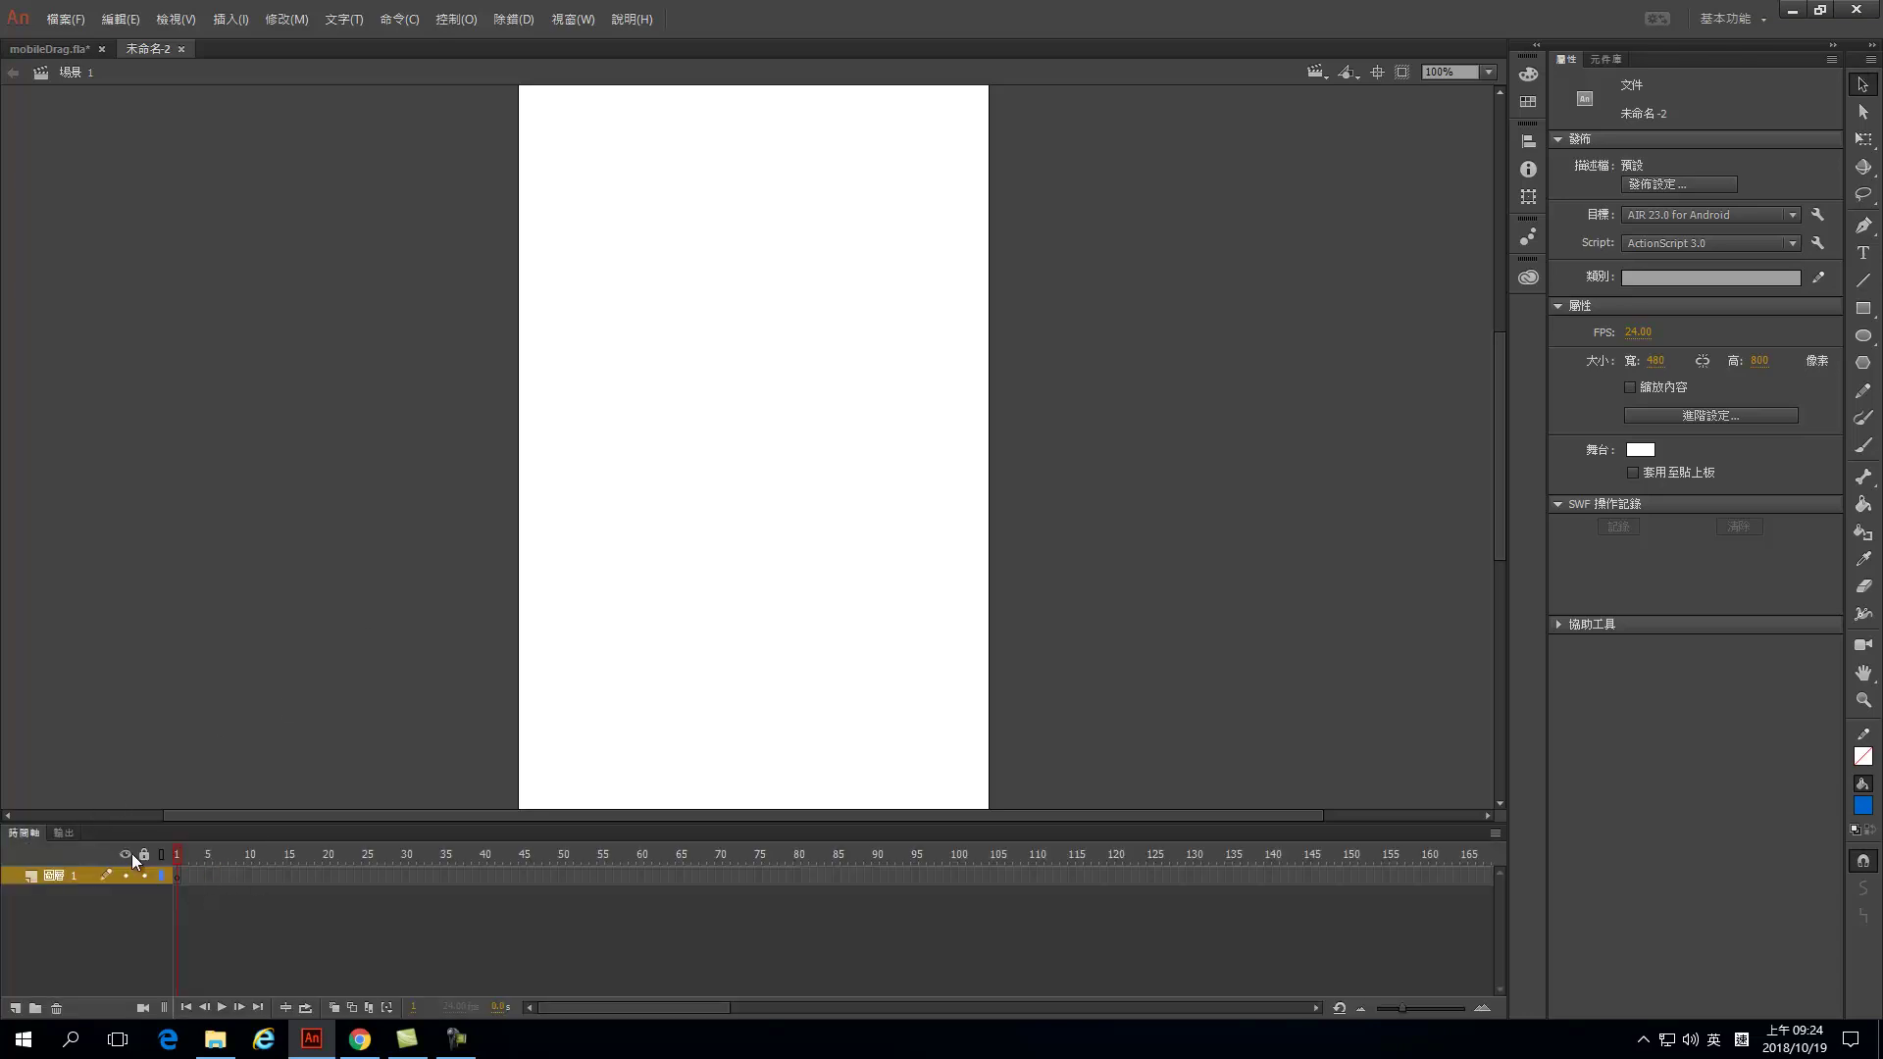
click(1867, 343)
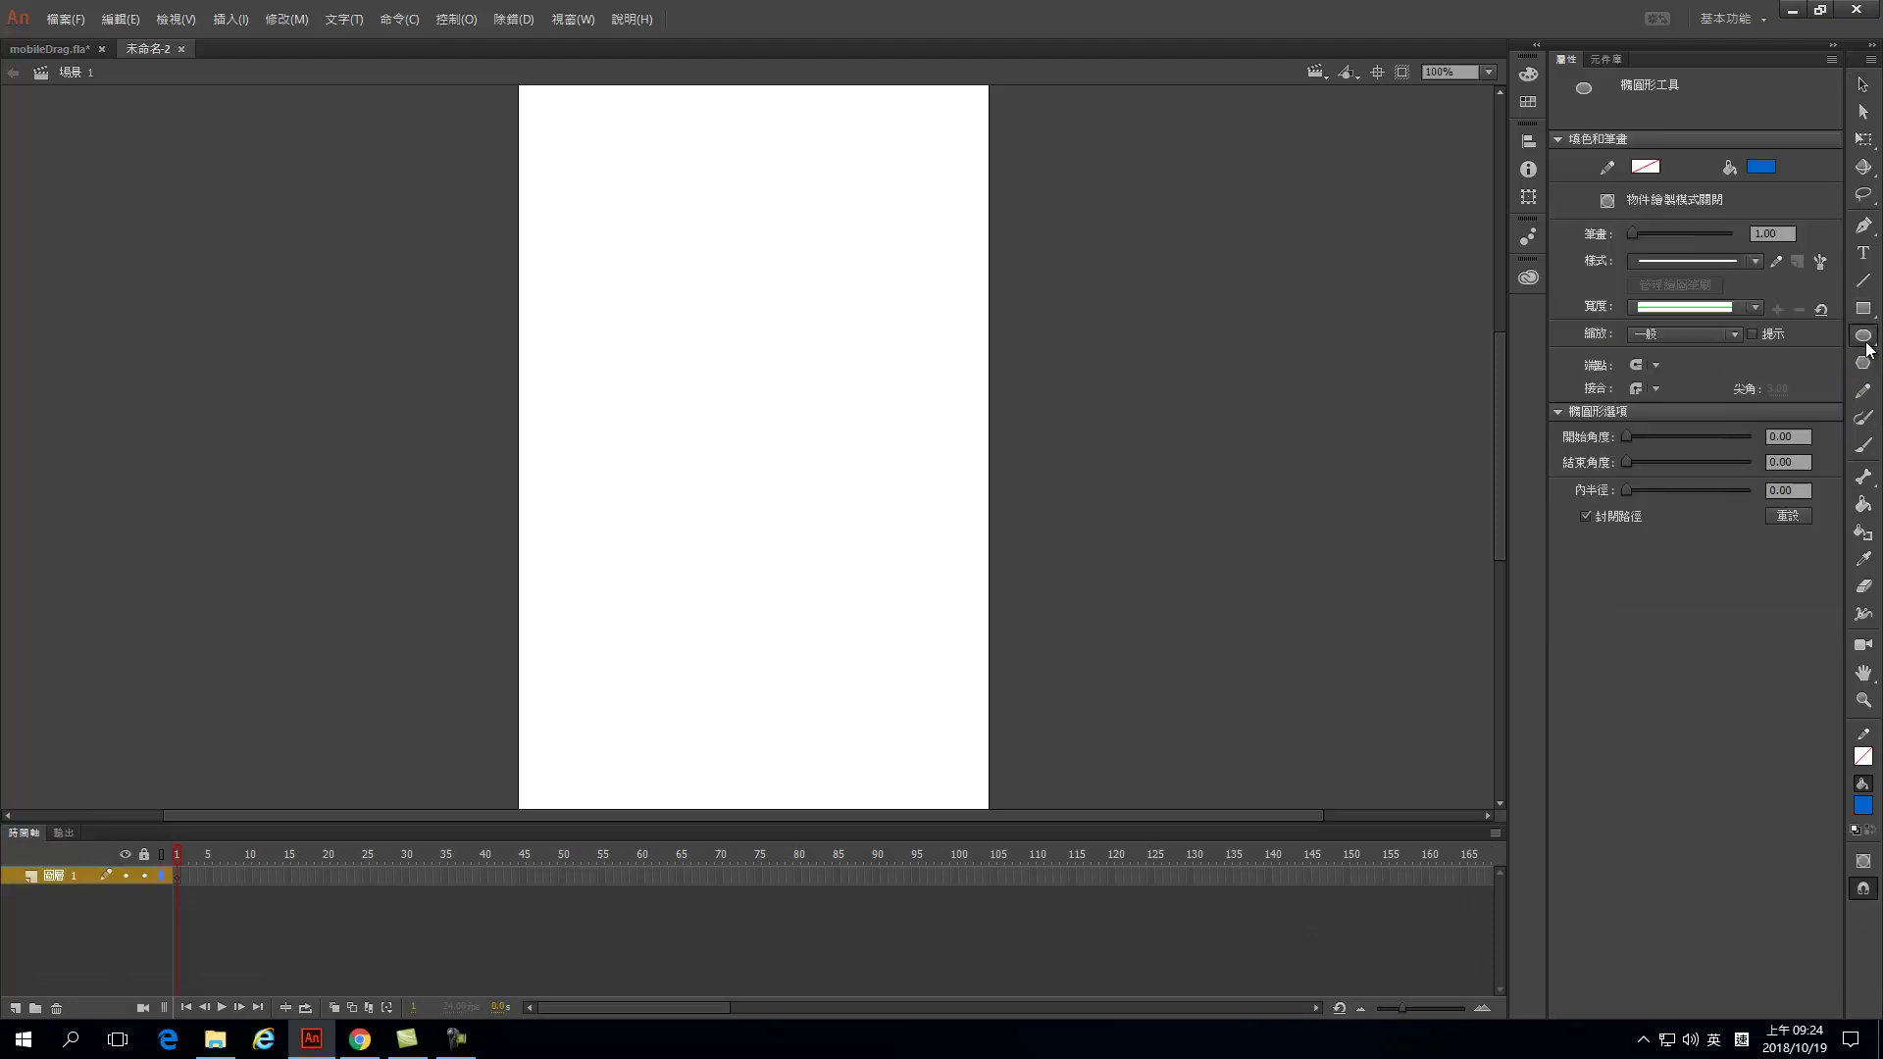
click(1763, 167)
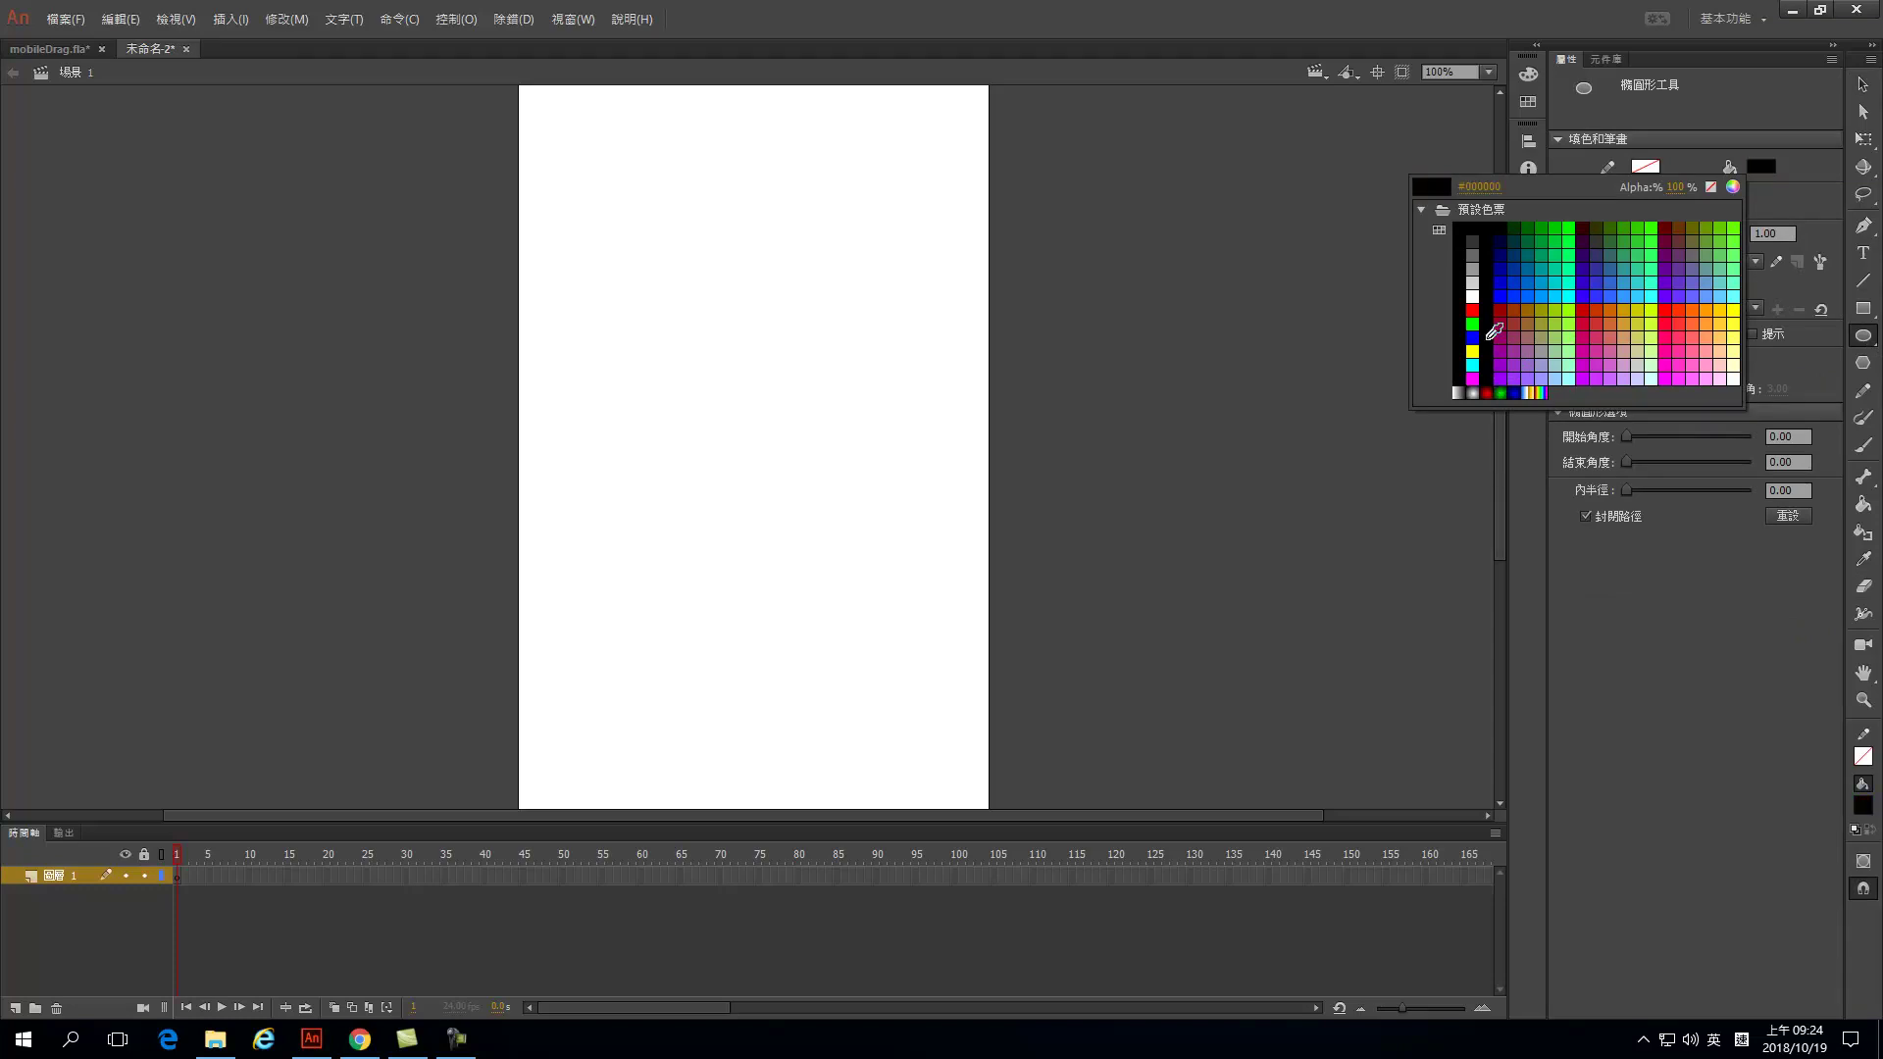
click(1472, 309)
drag(712, 320, 779, 400)
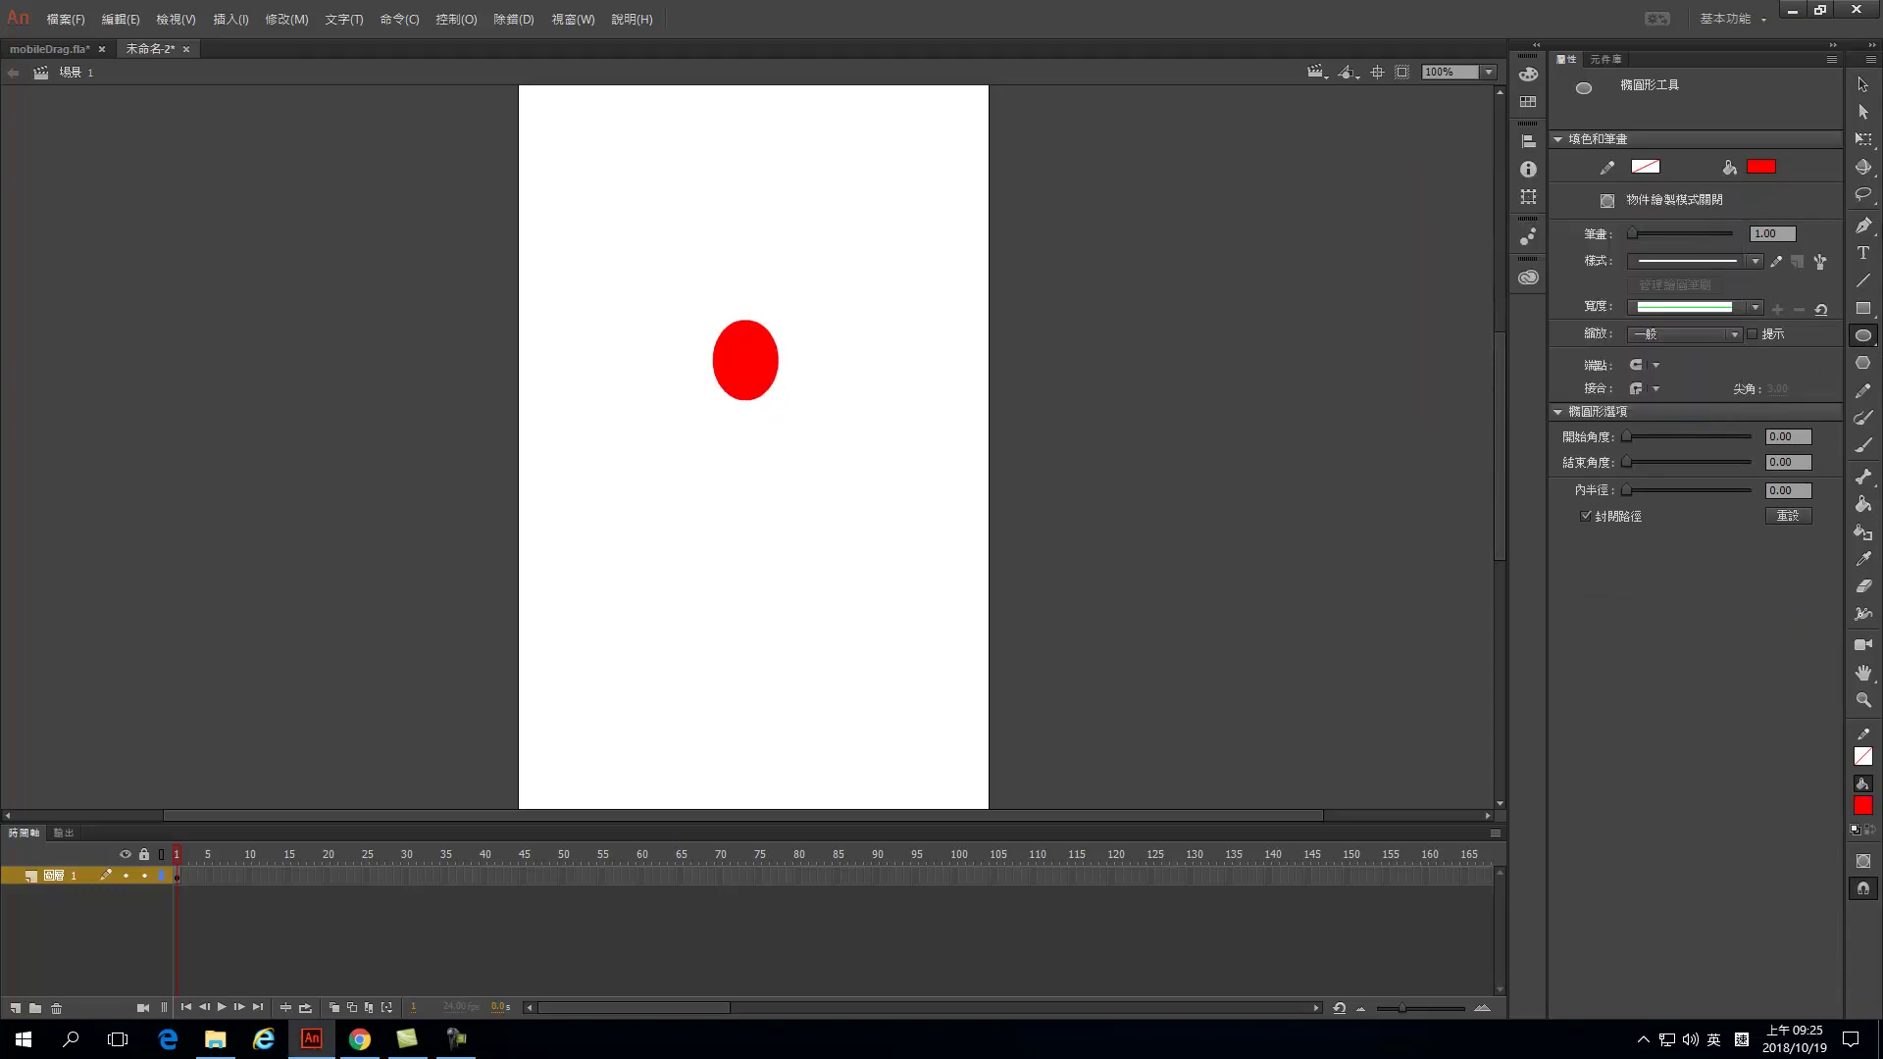
Convert the red oval to a movie clip symbol named "btn", keeping Movie Clip (影片片段) as its instance type.
click(1862, 86)
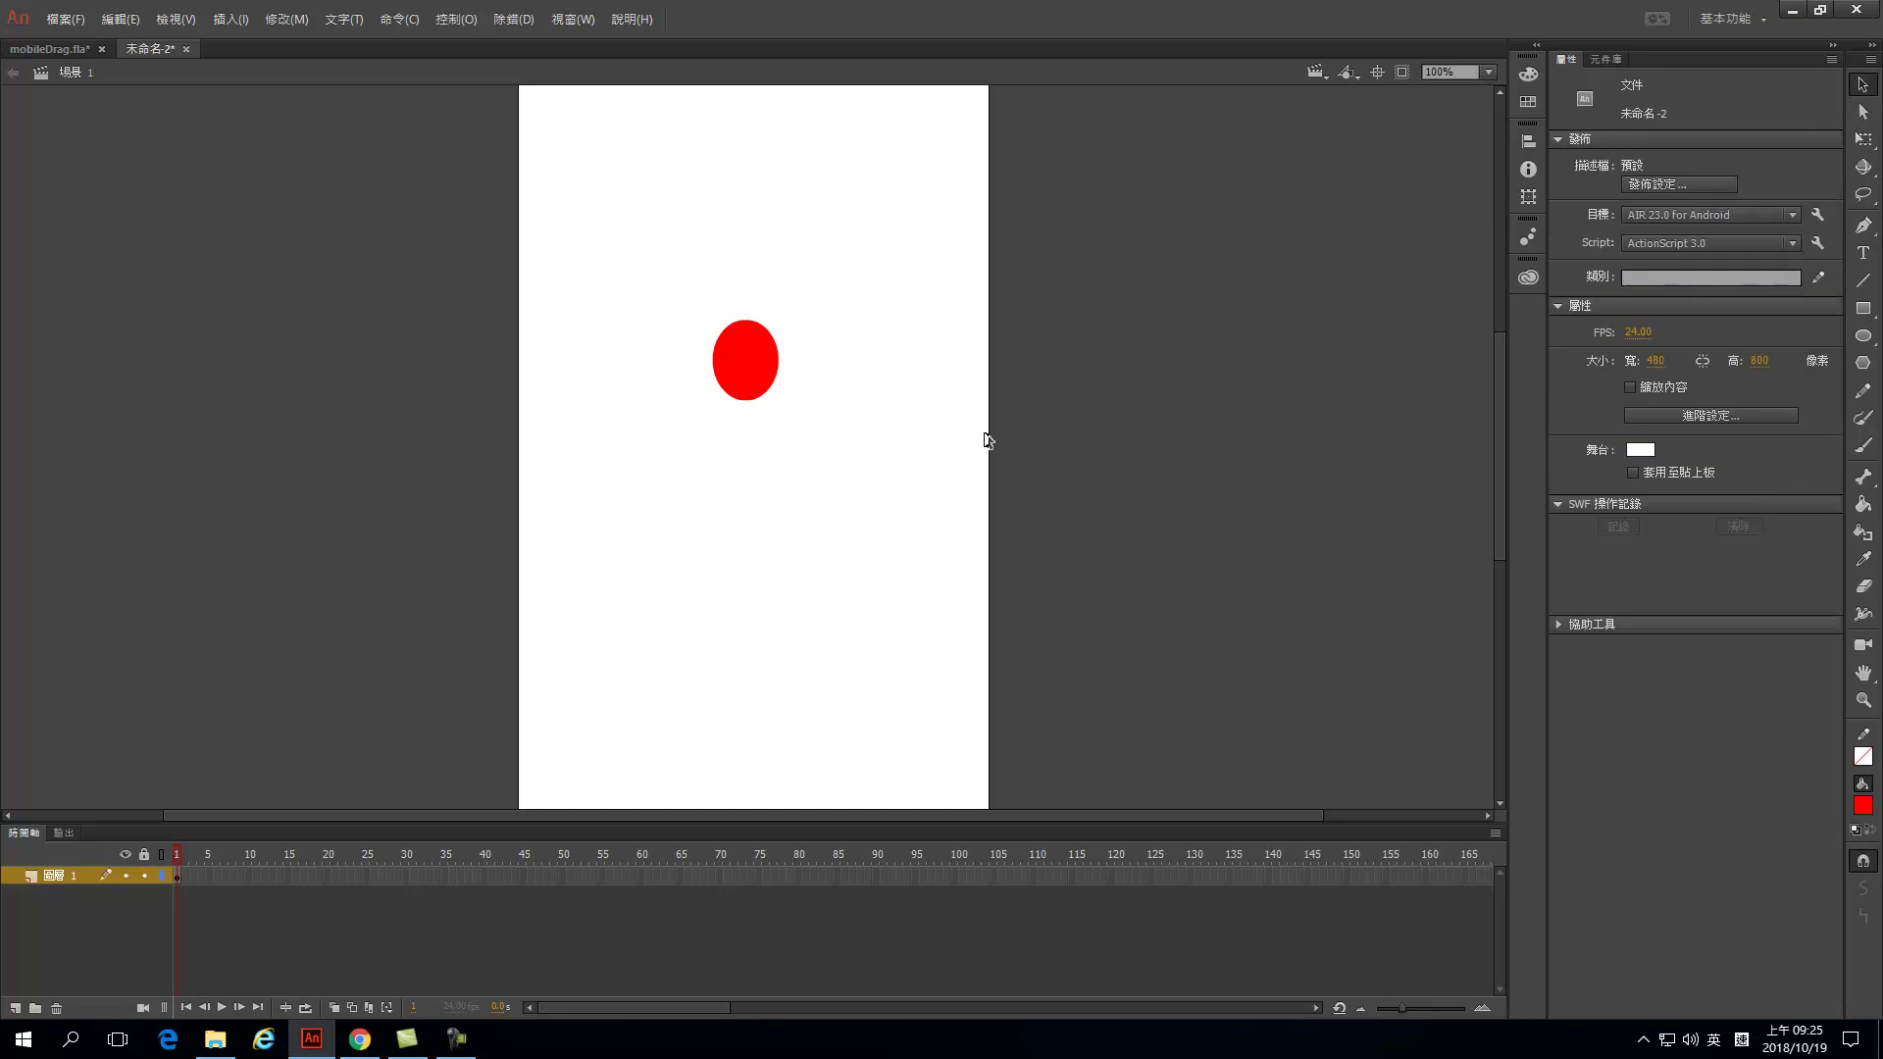
click(759, 380)
right_click(757, 374)
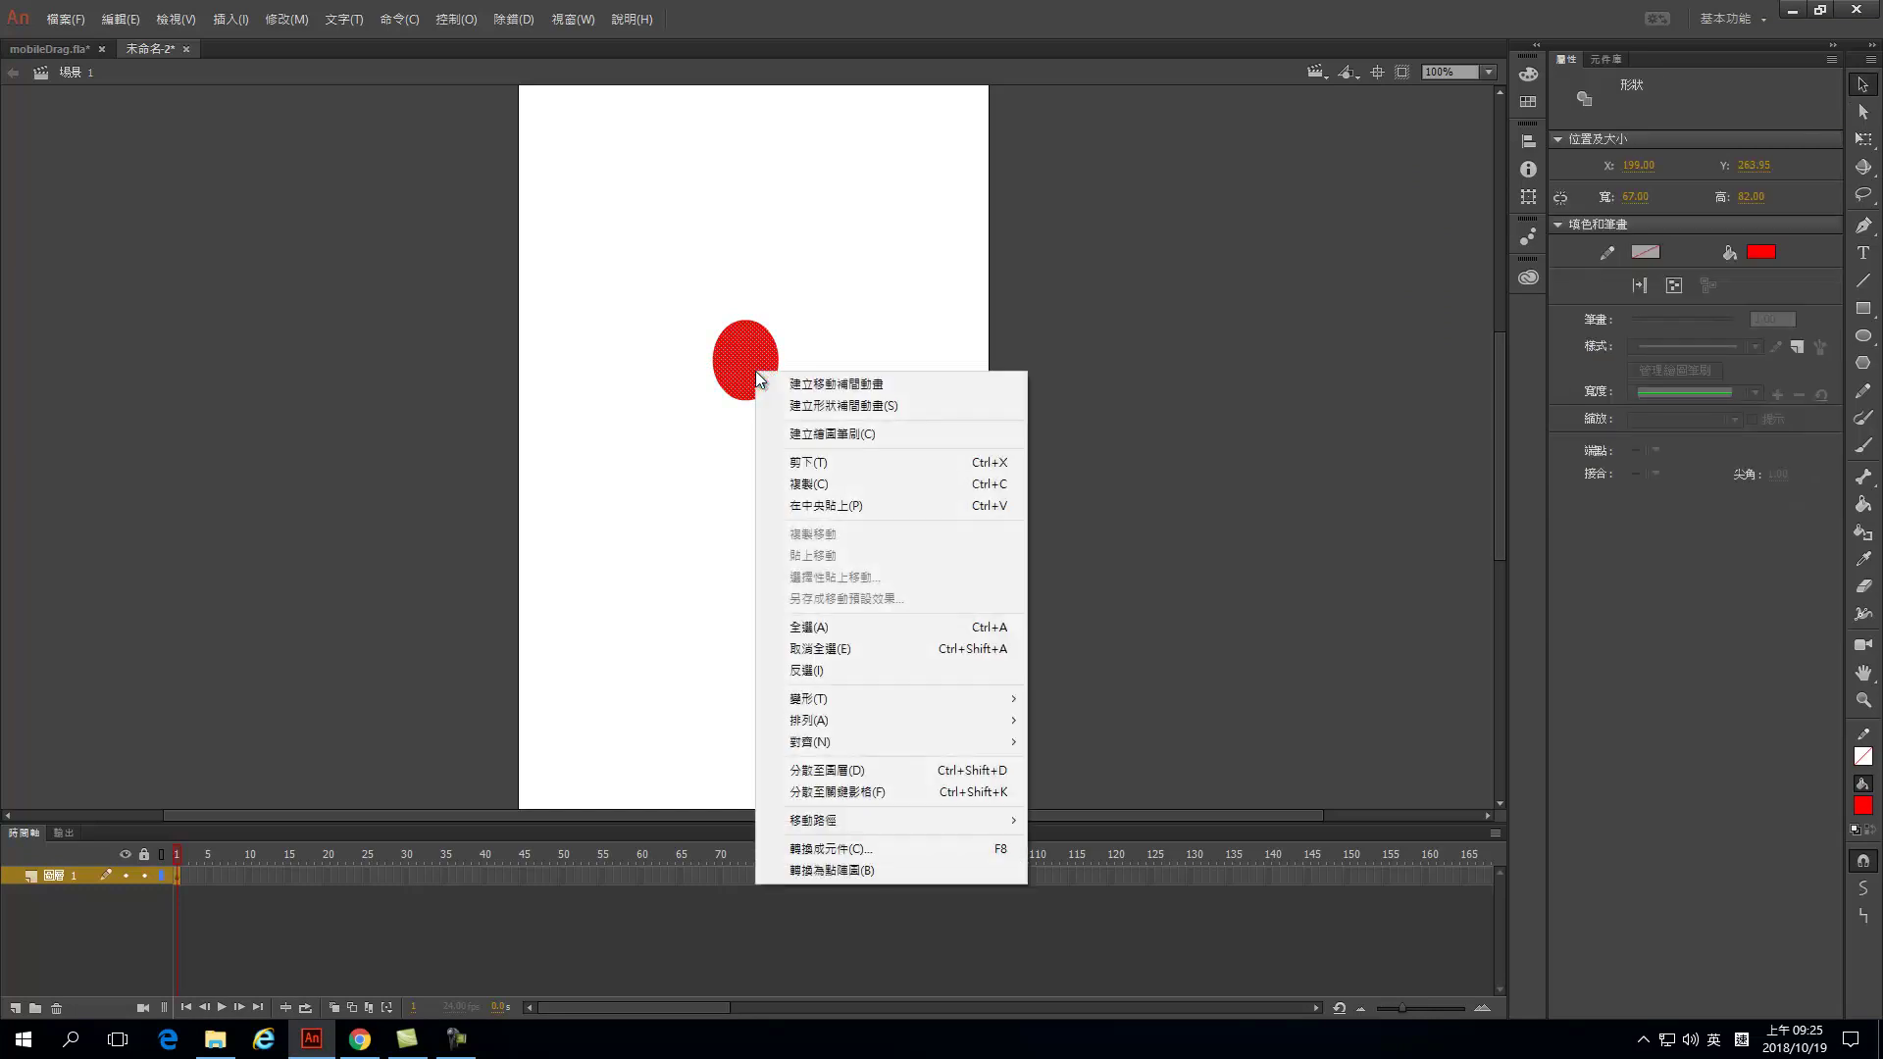
click(868, 849)
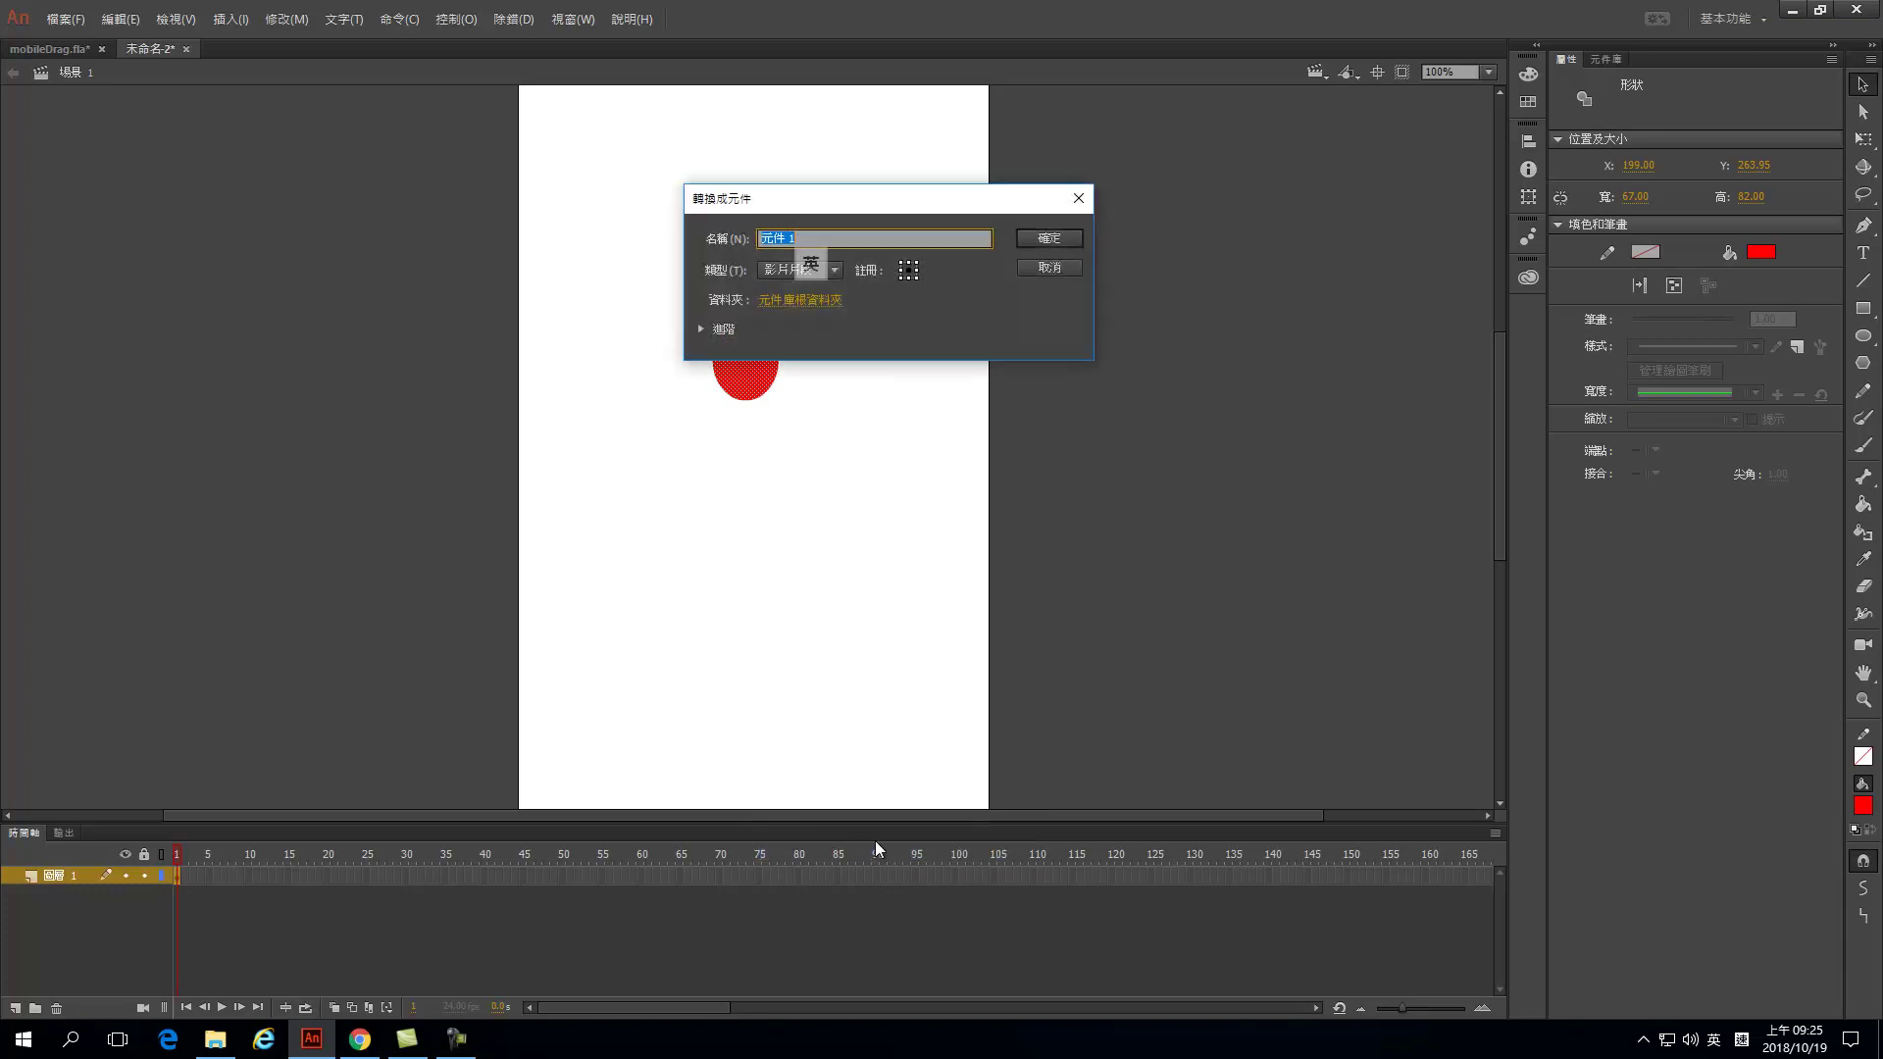
text(btn)
click(1042, 239)
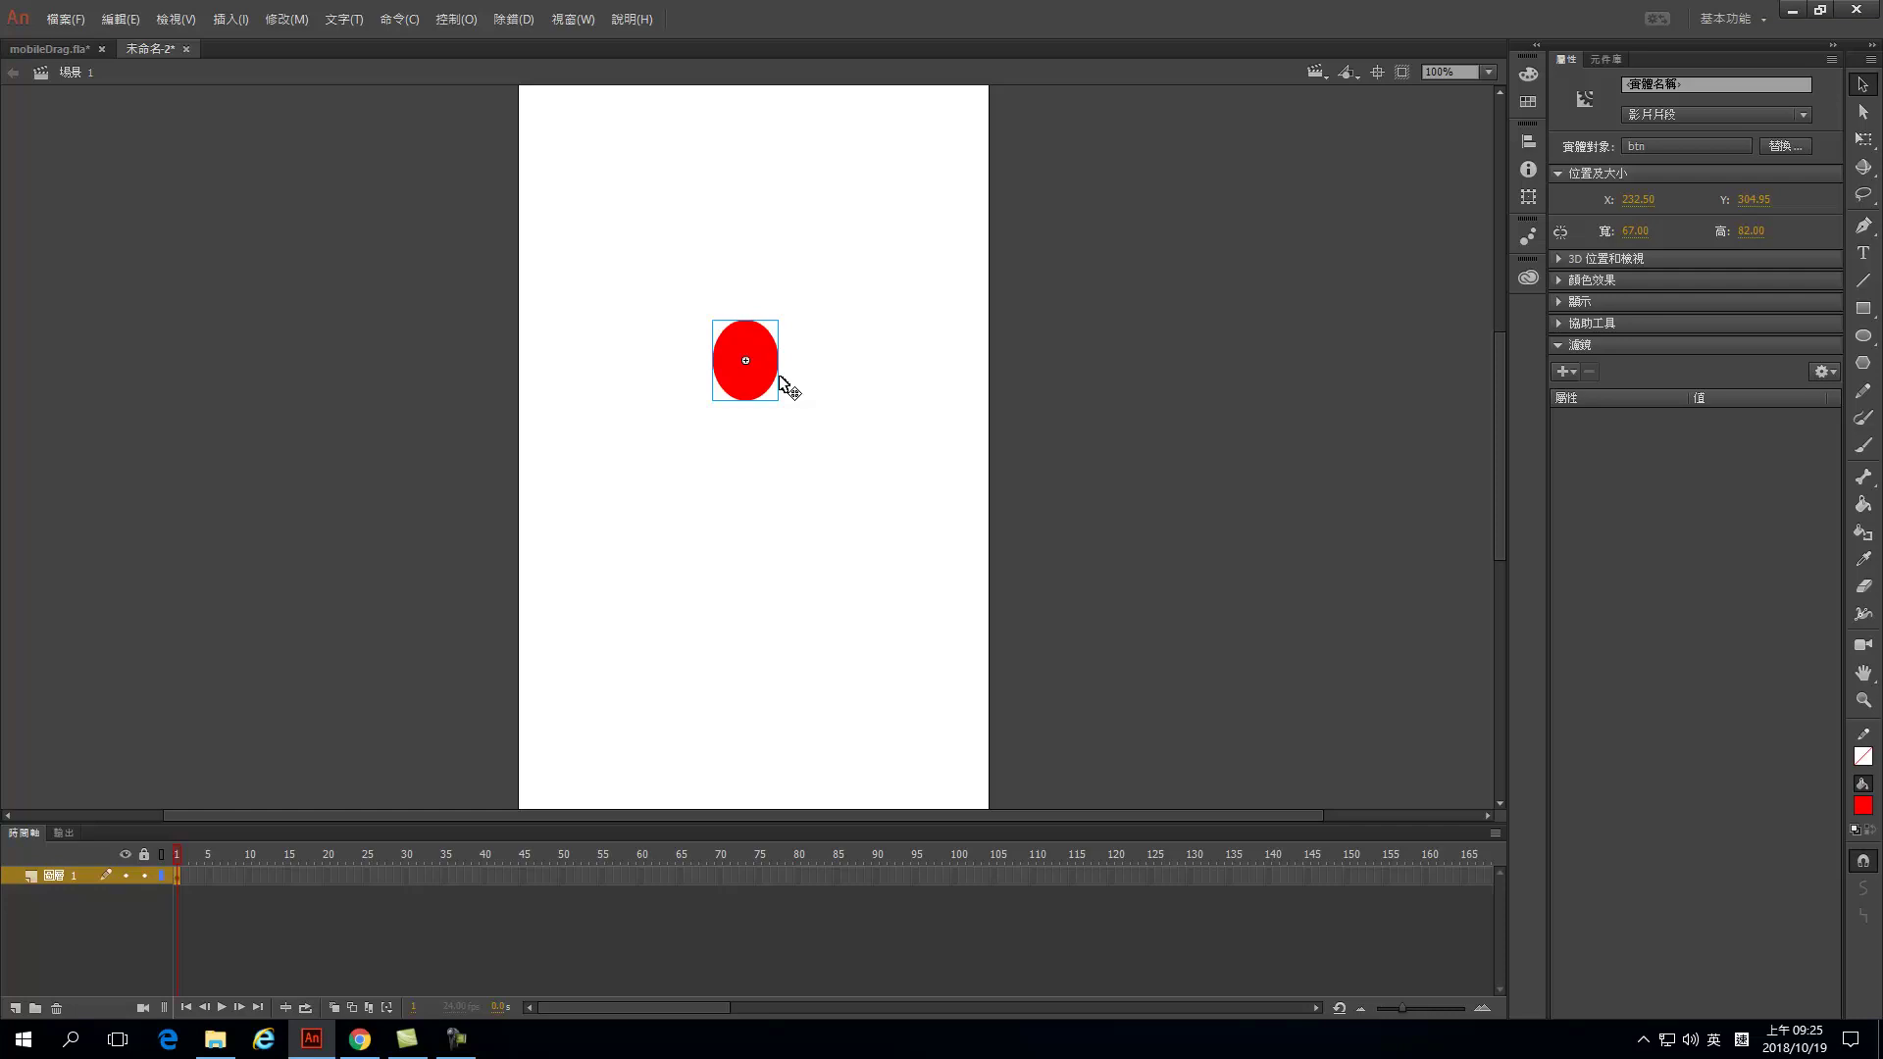
click(1804, 115)
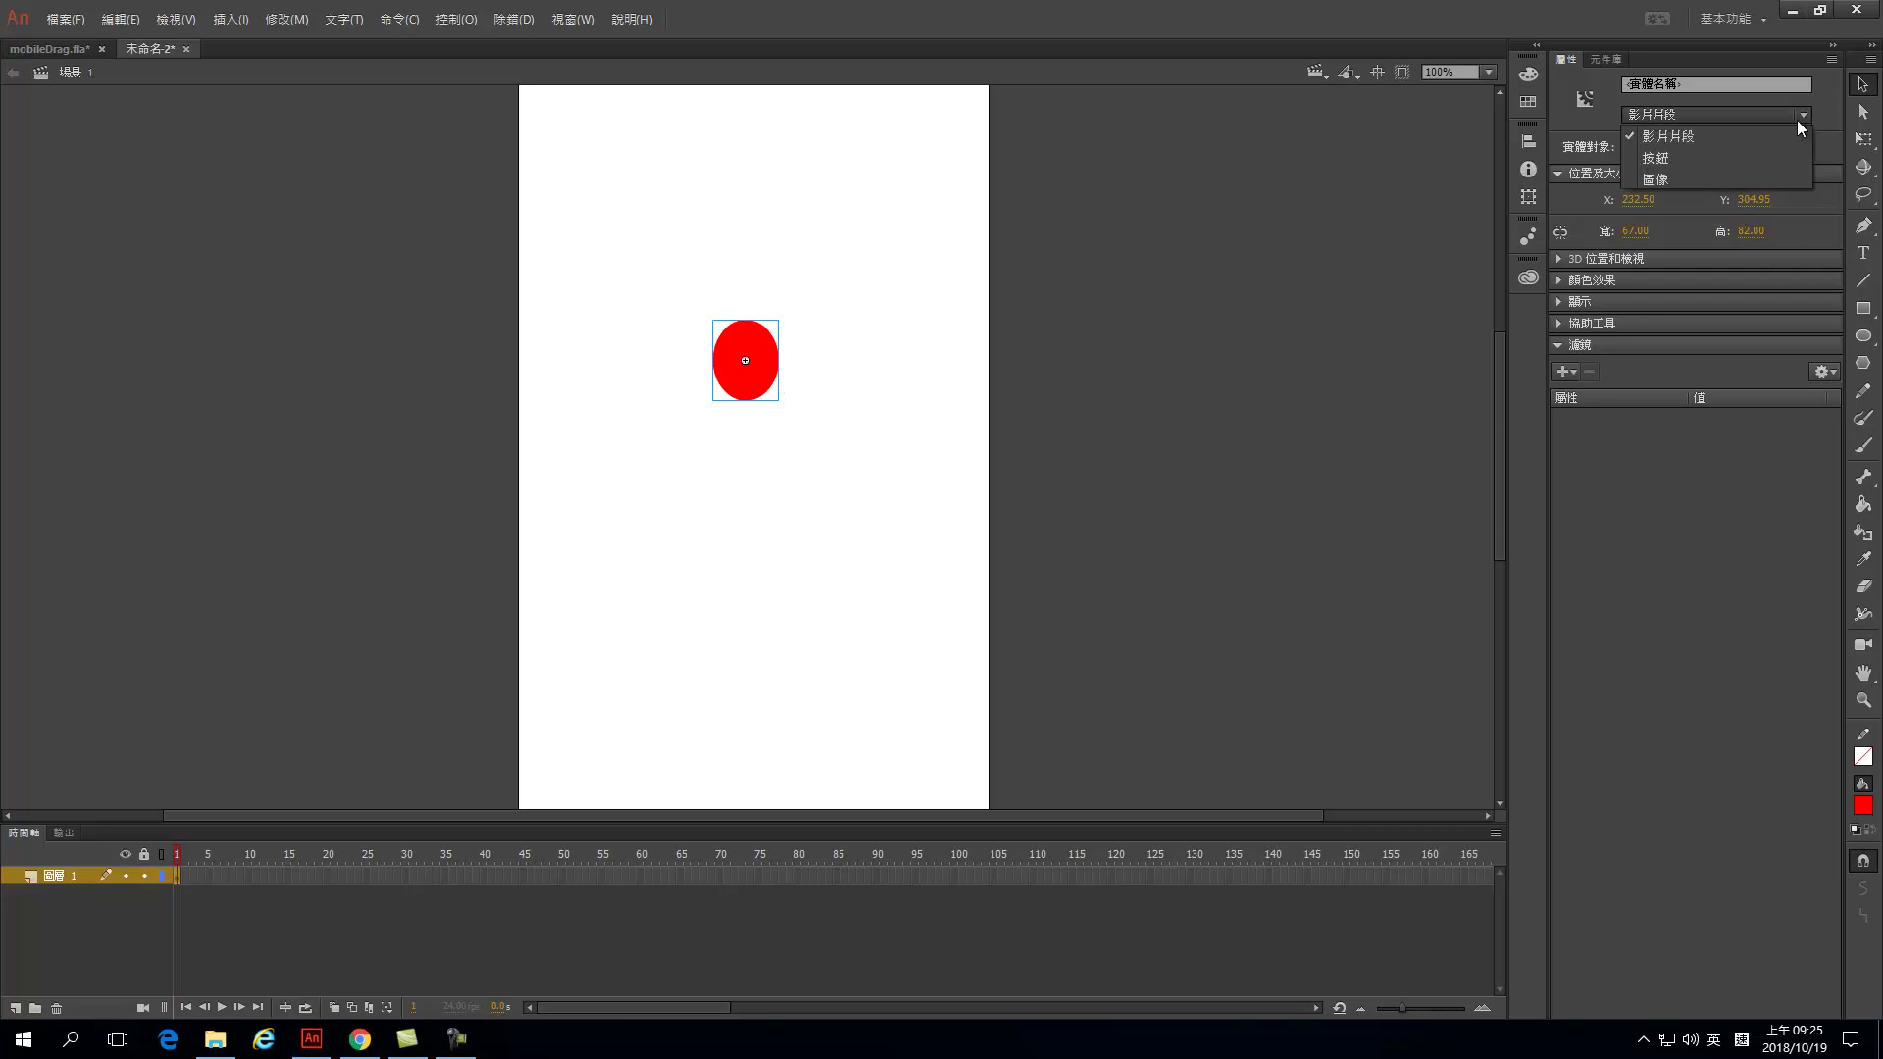
click(1732, 143)
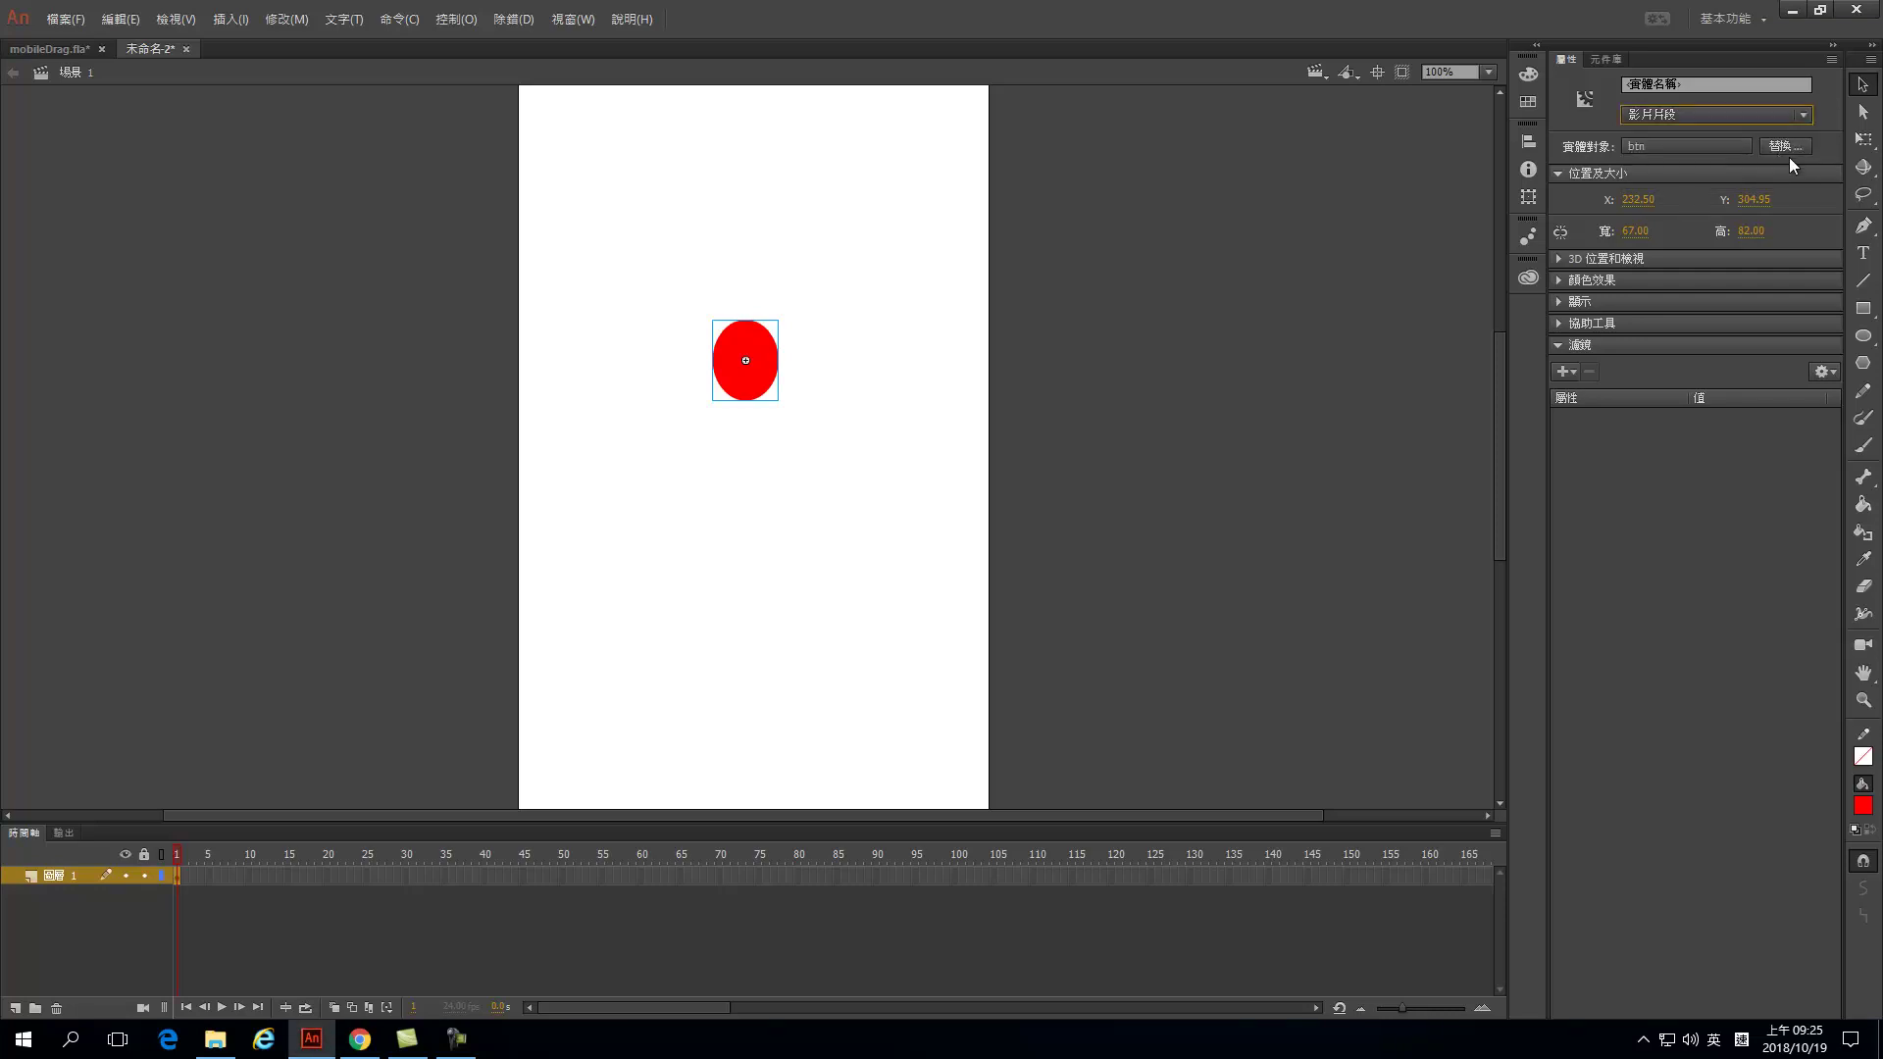
click(1808, 115)
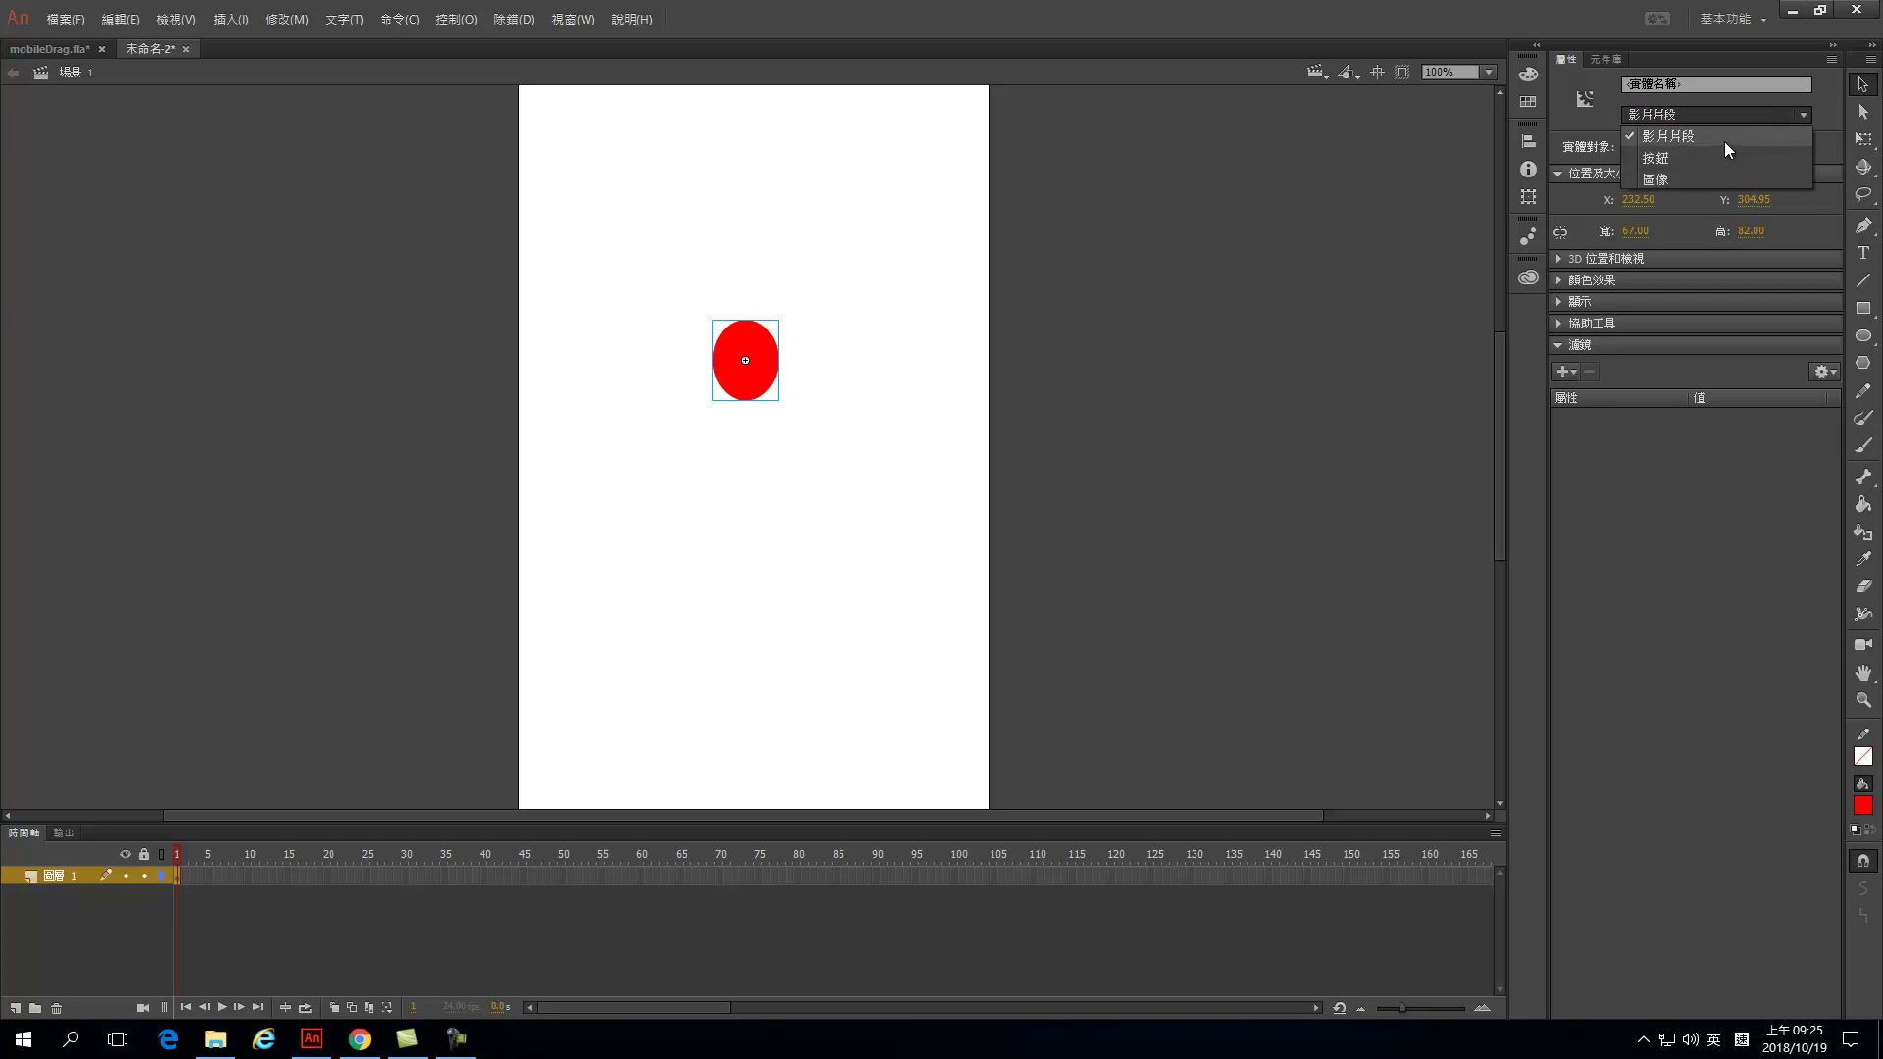
click(1255, 179)
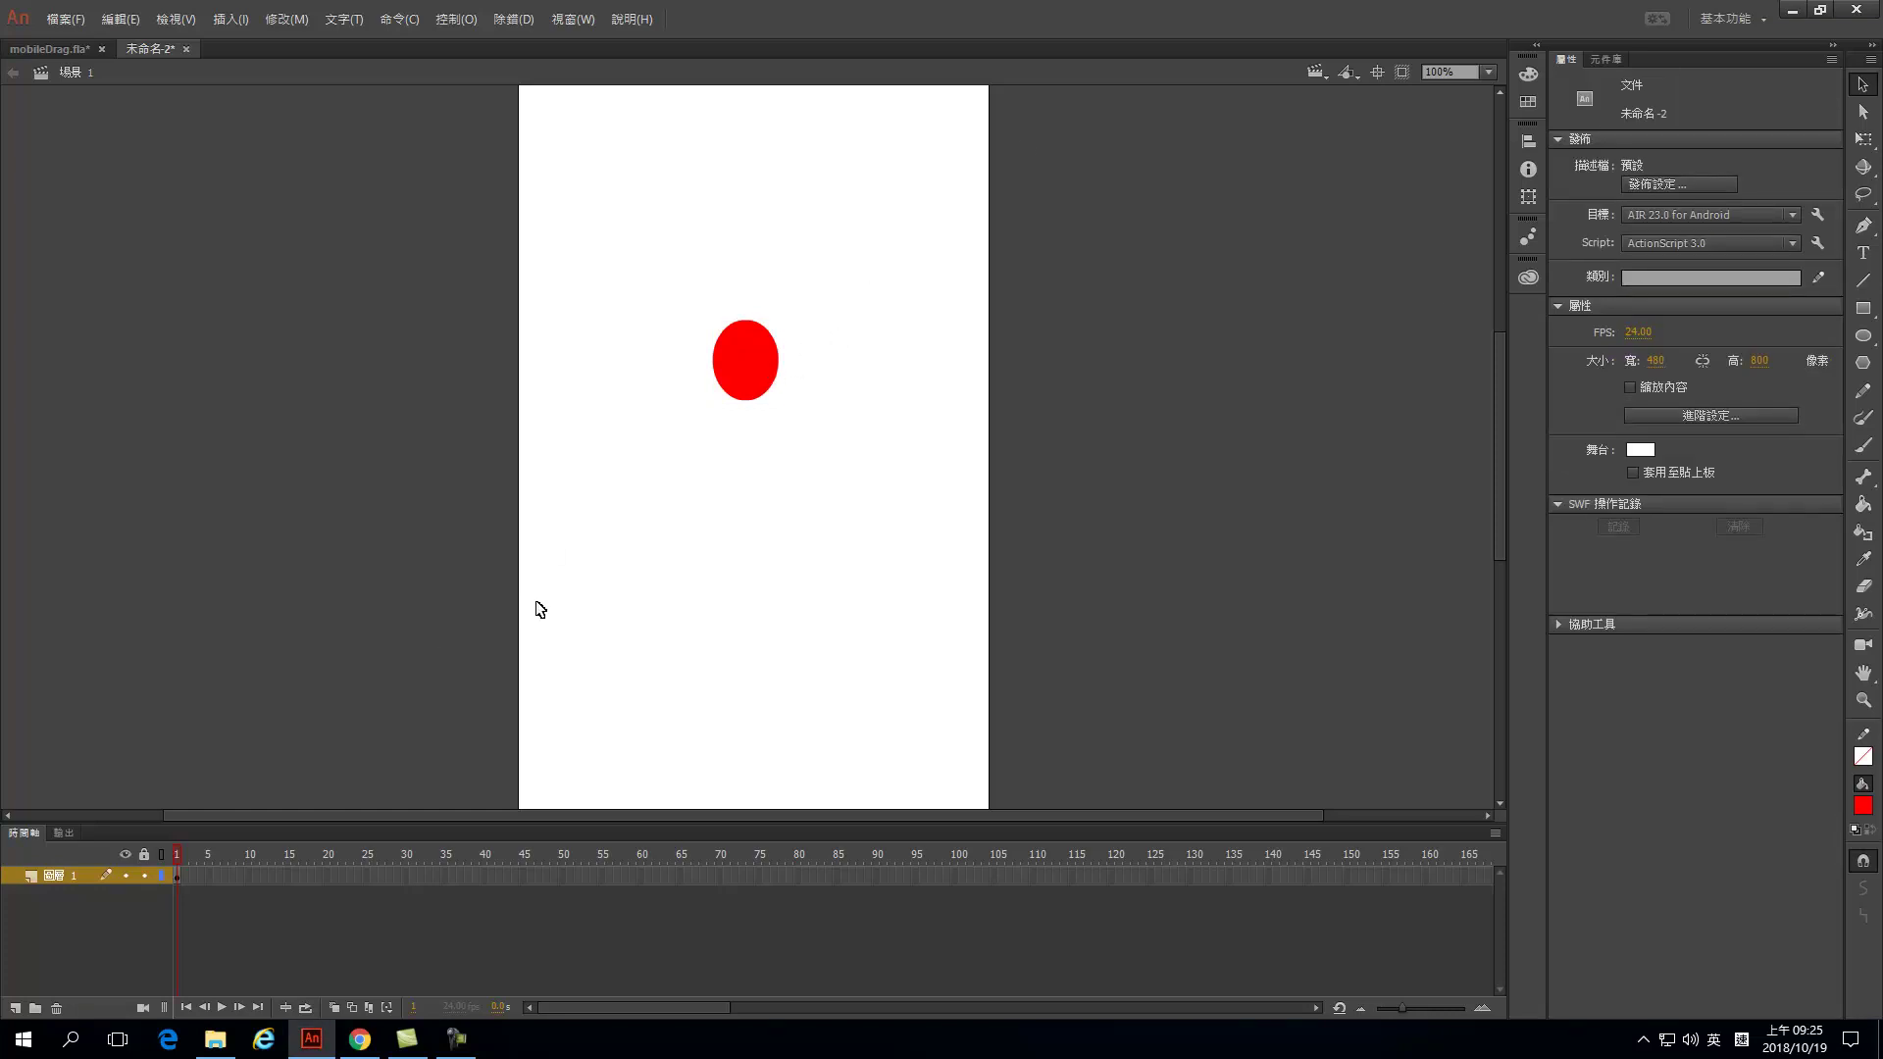
Open the Actions (動作) panel and dock it in the timeline's panel group below the stage.
click(578, 24)
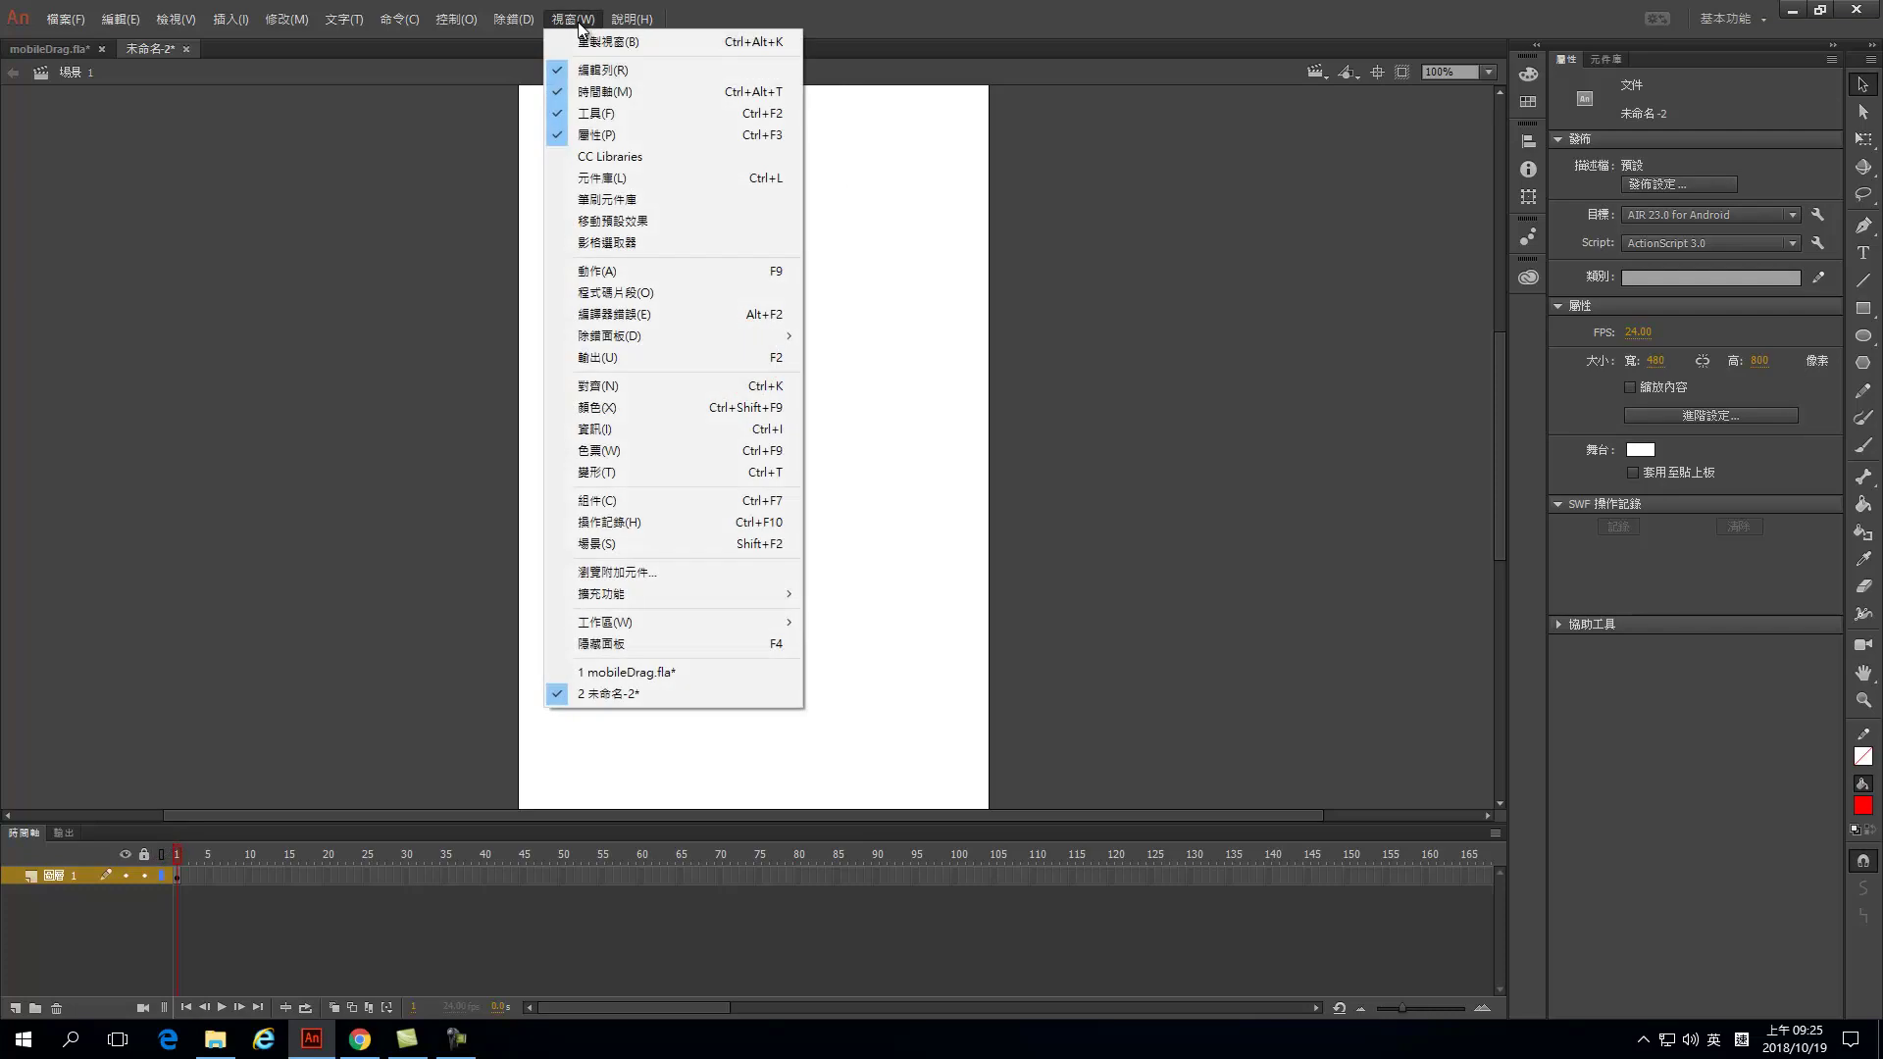
click(617, 274)
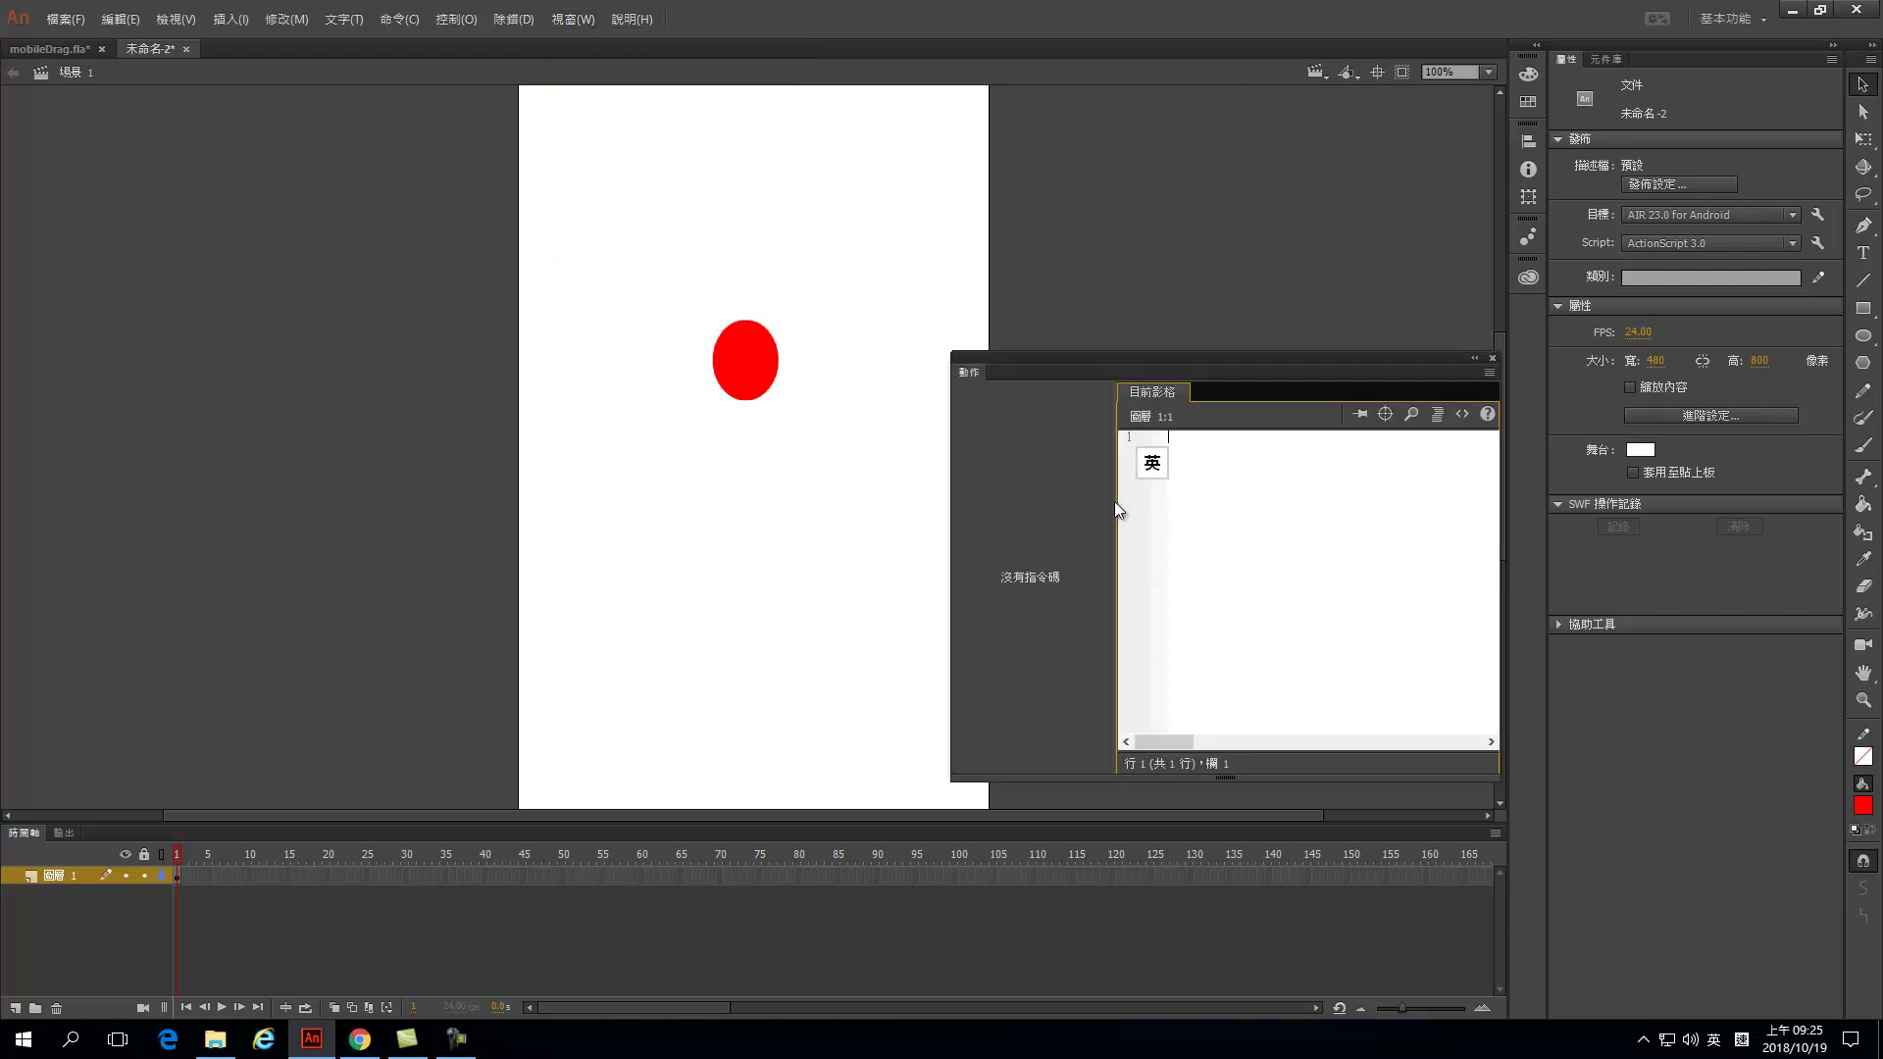
drag(971, 373, 368, 835)
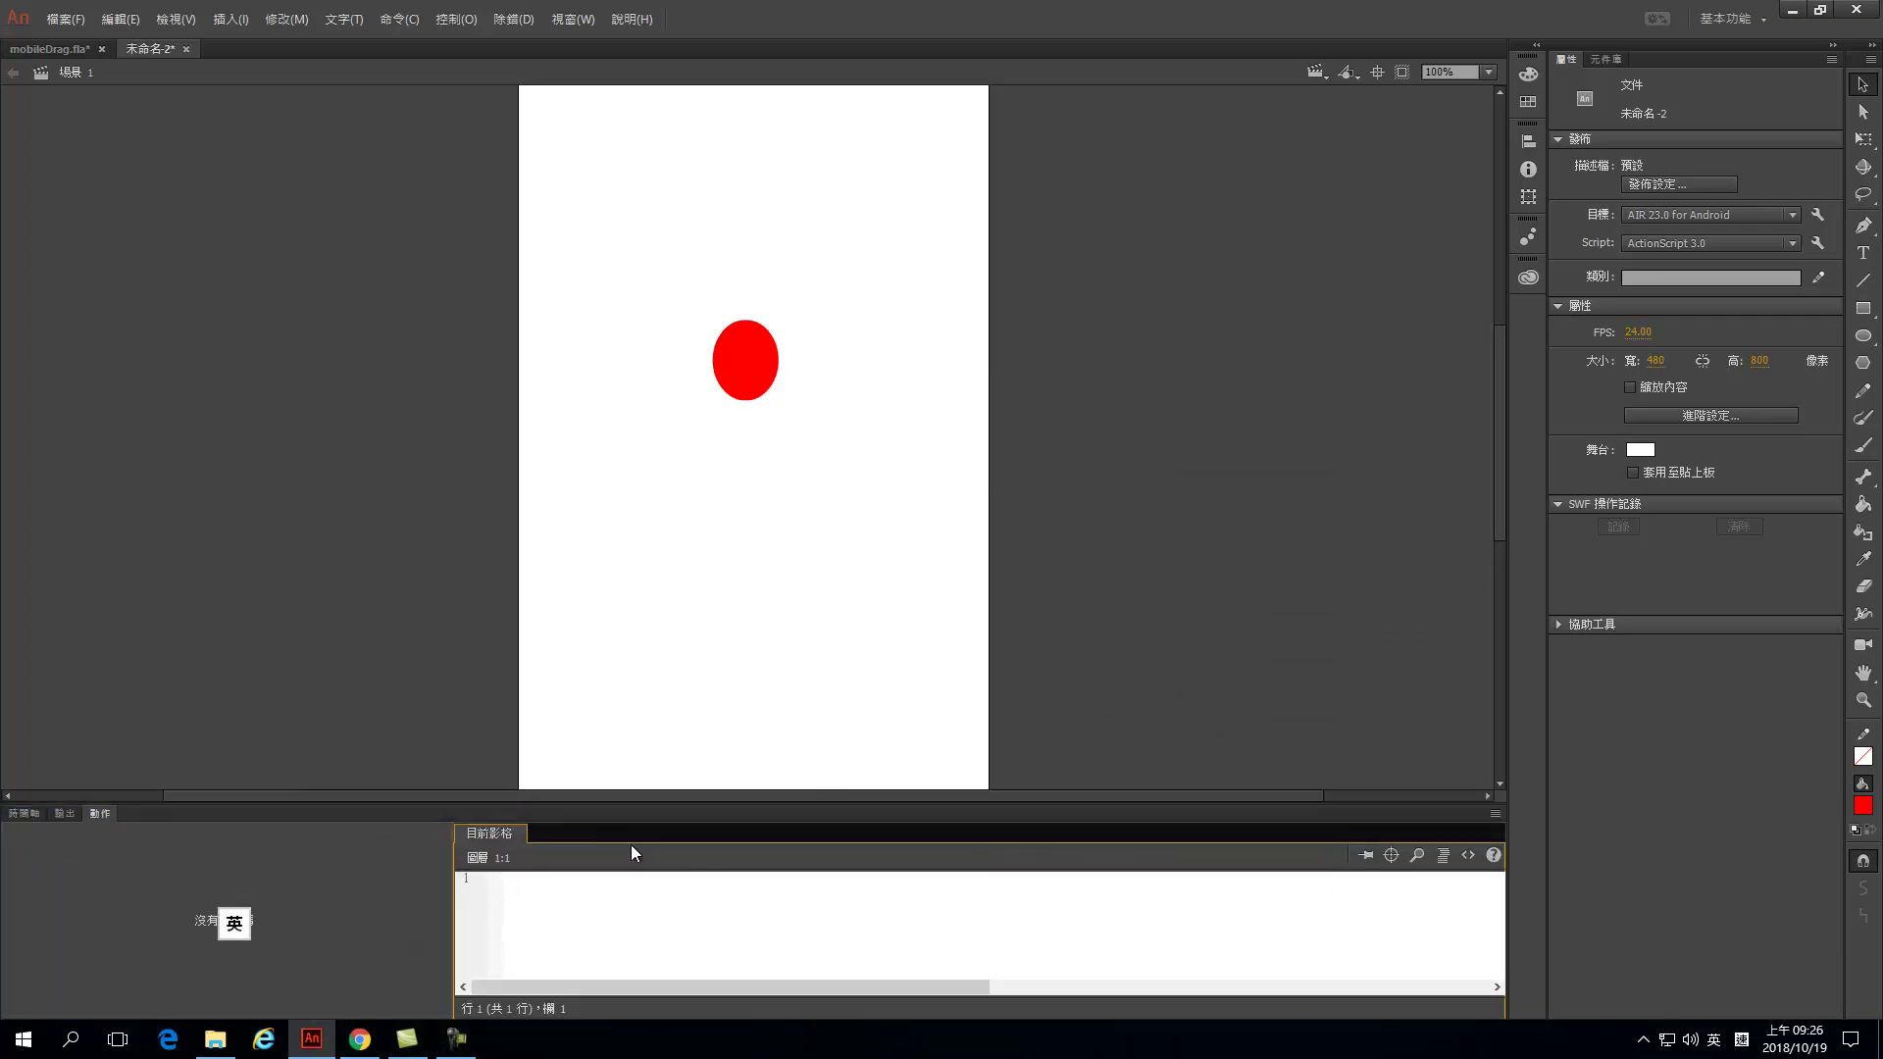
click(27, 813)
click(100, 814)
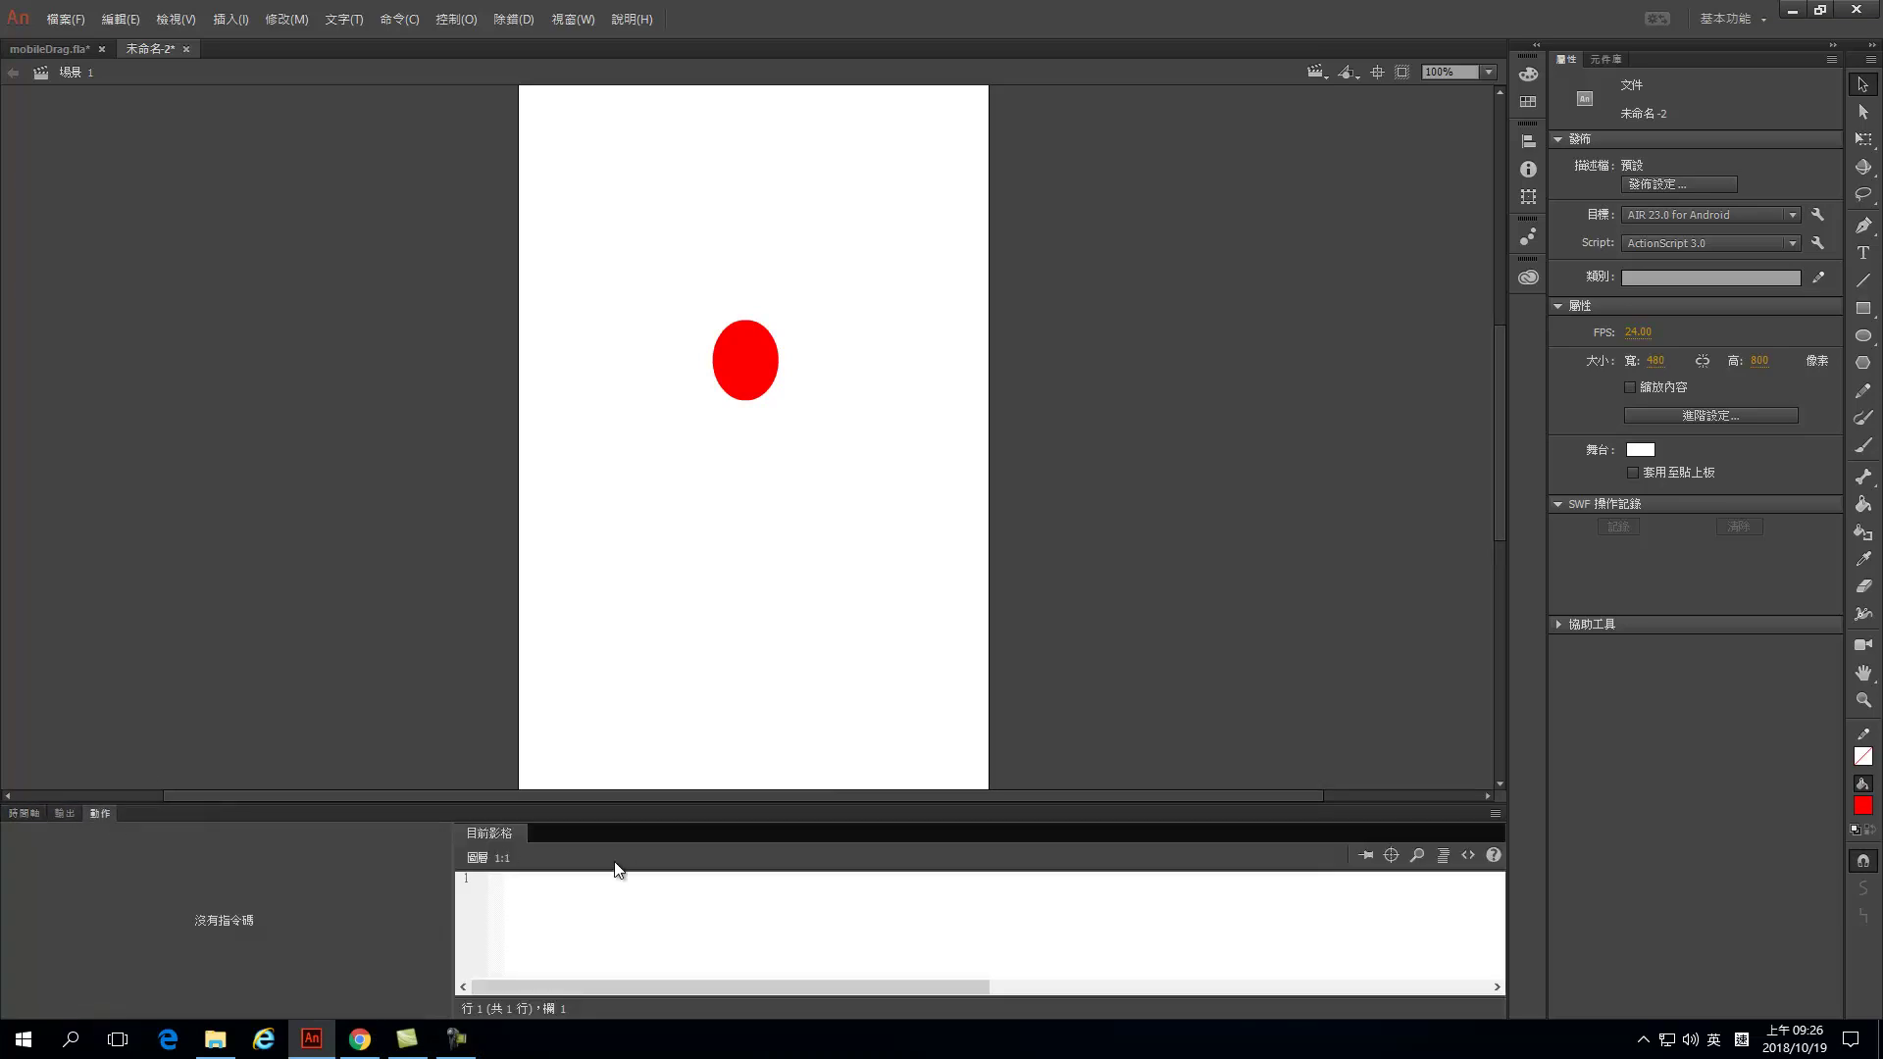
Open the code snippets, expand ActionScript's event handlers (事件處理常式), and try to apply the mouse-over snippet (滑鼠滑入事件) with nothing selected.
click(1468, 856)
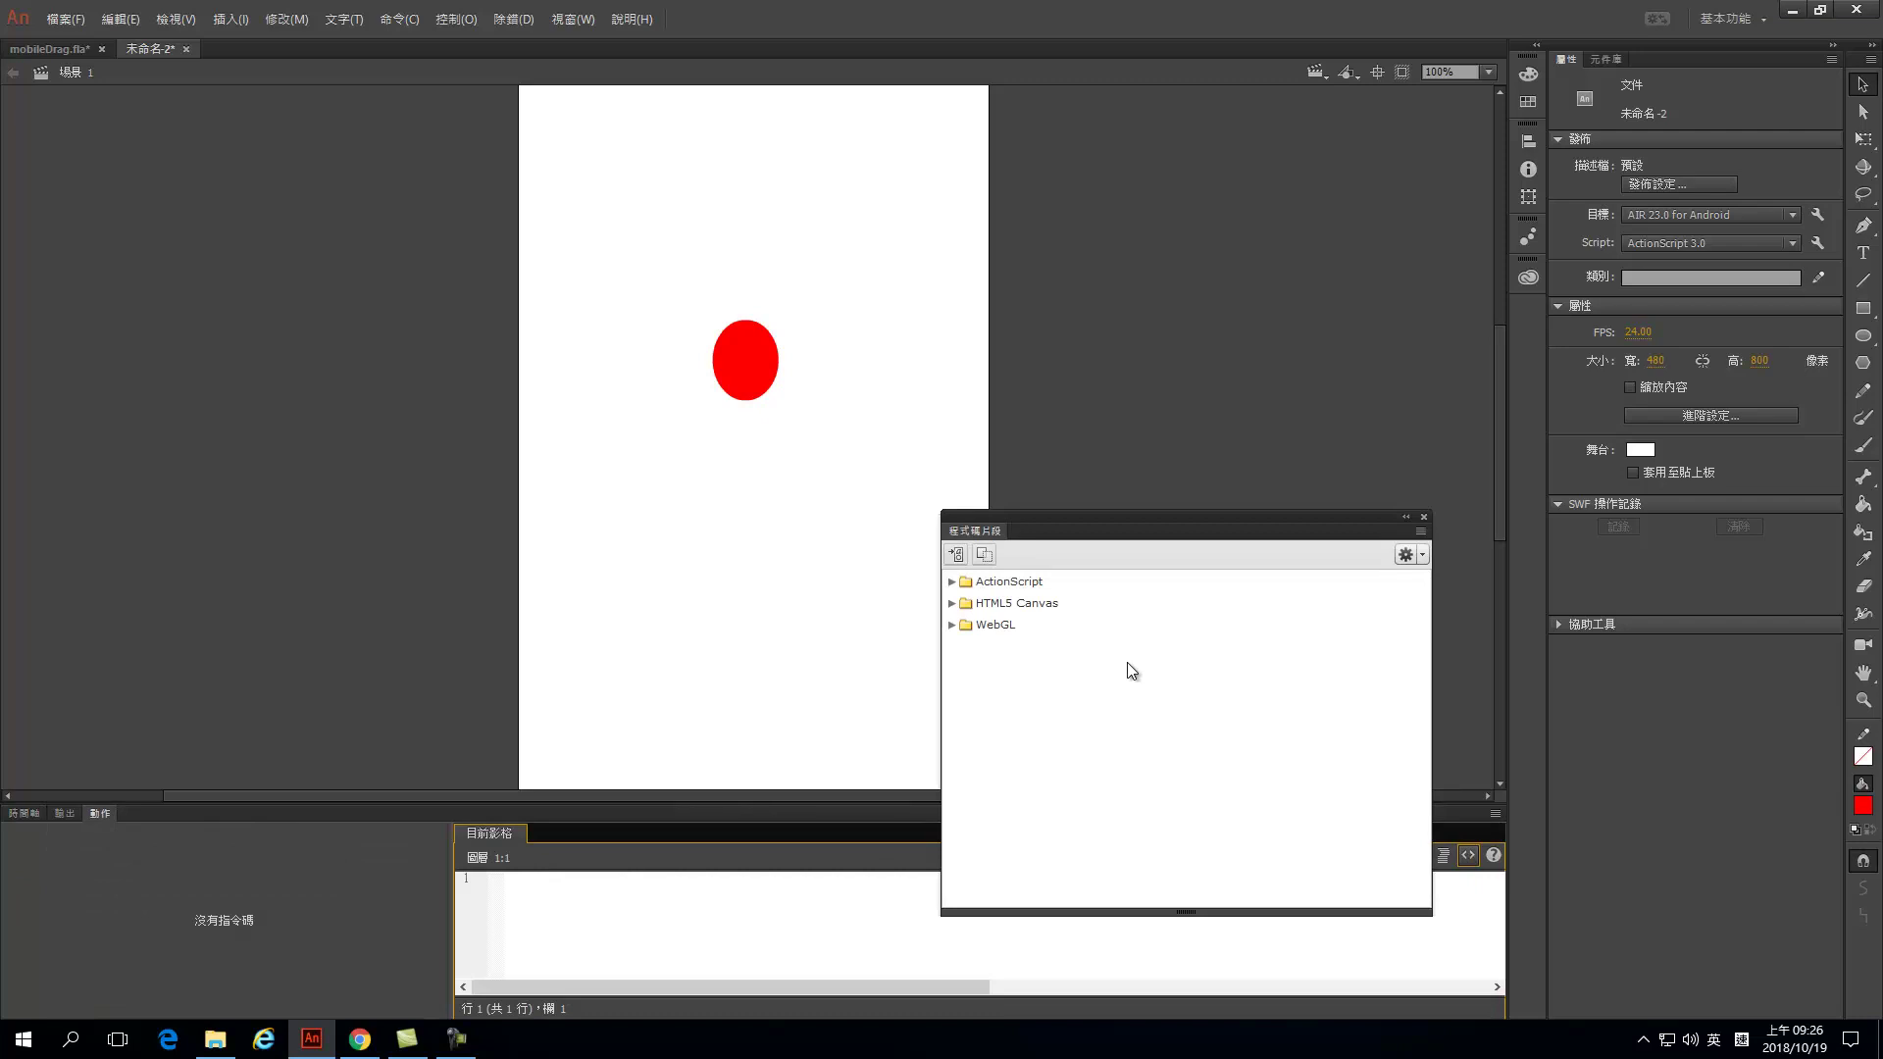
click(952, 583)
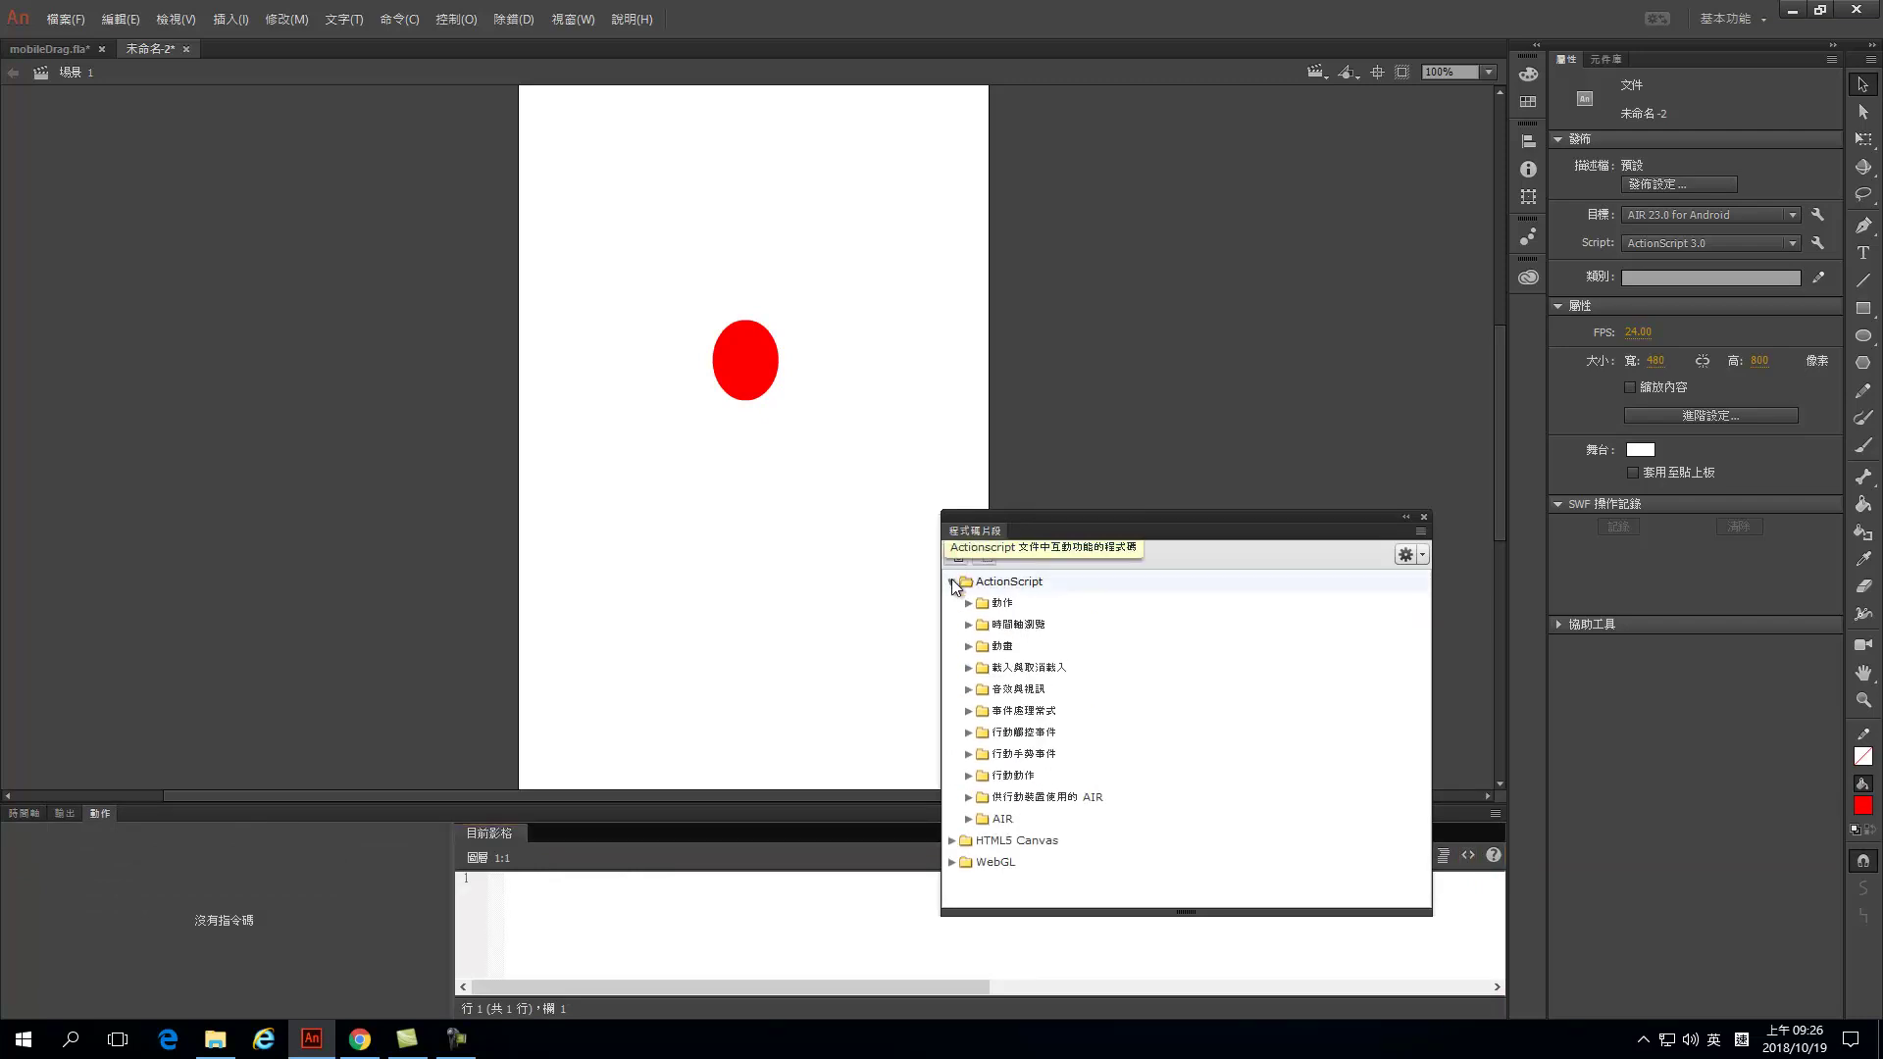
click(968, 711)
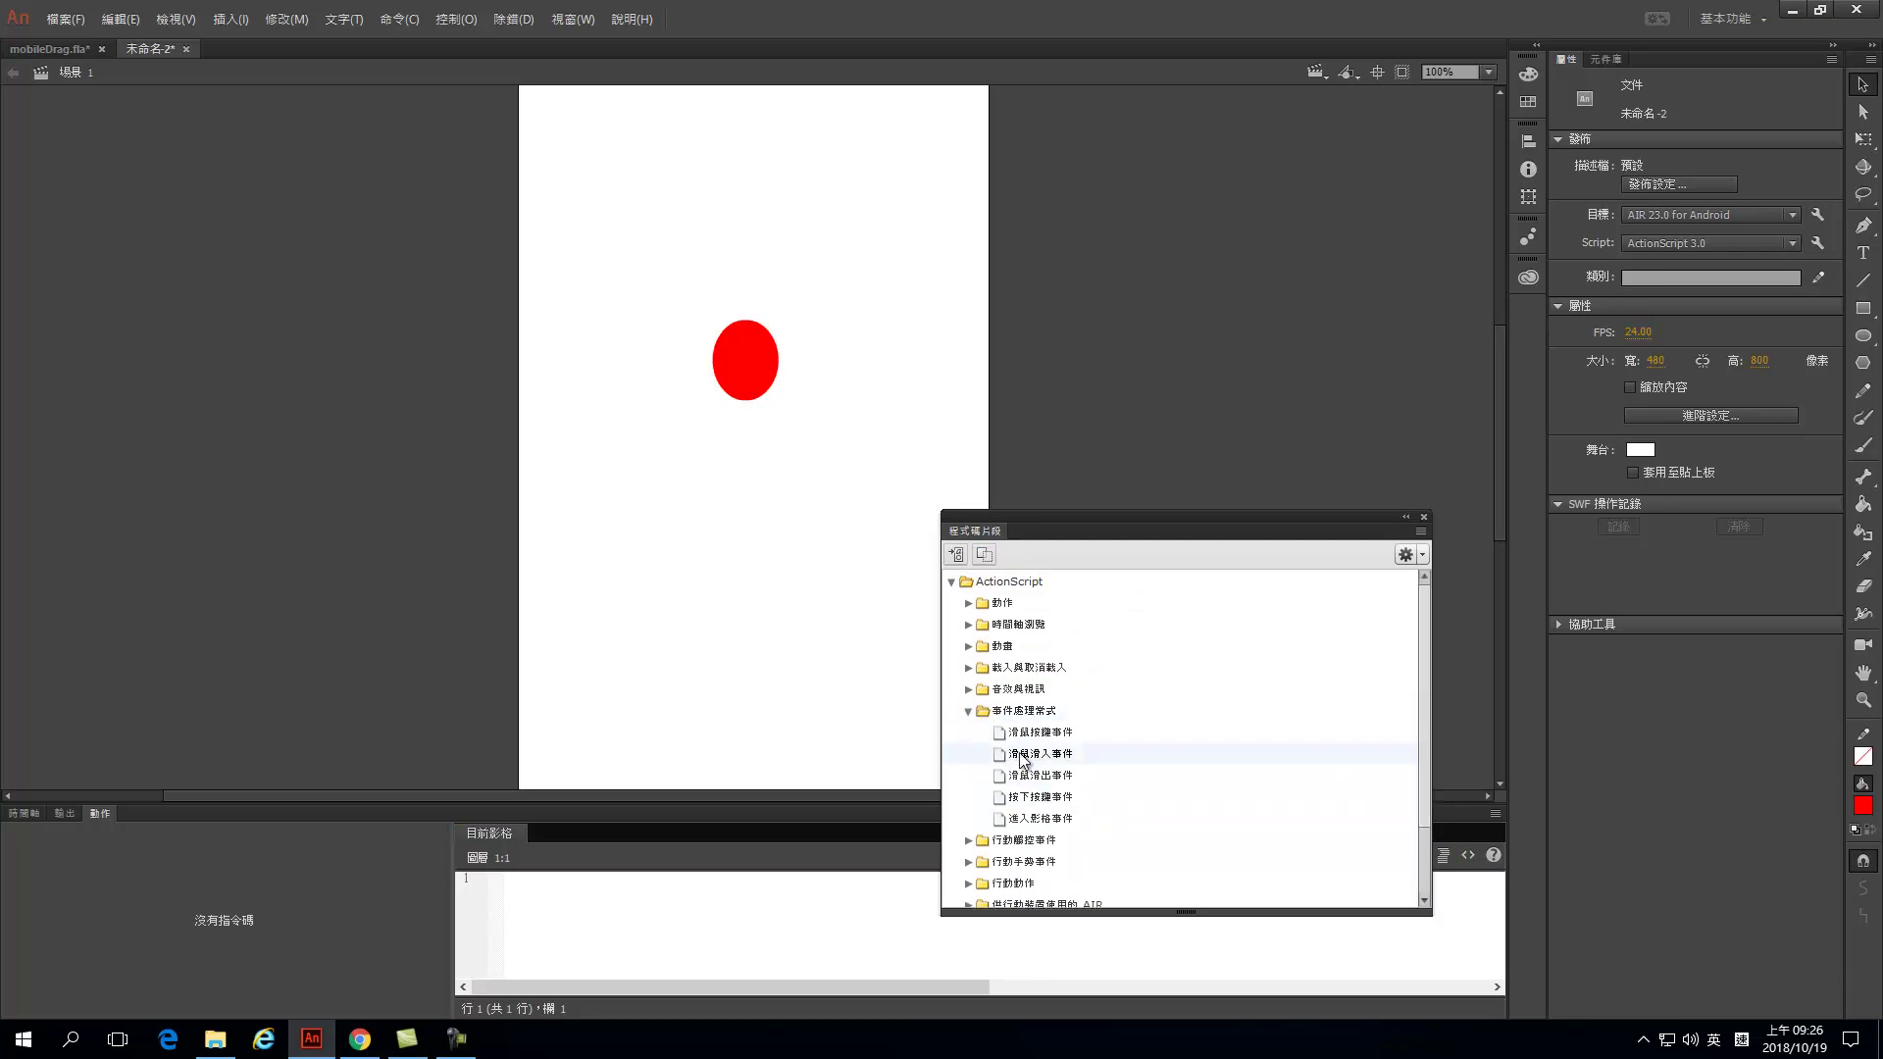
double_click(1015, 755)
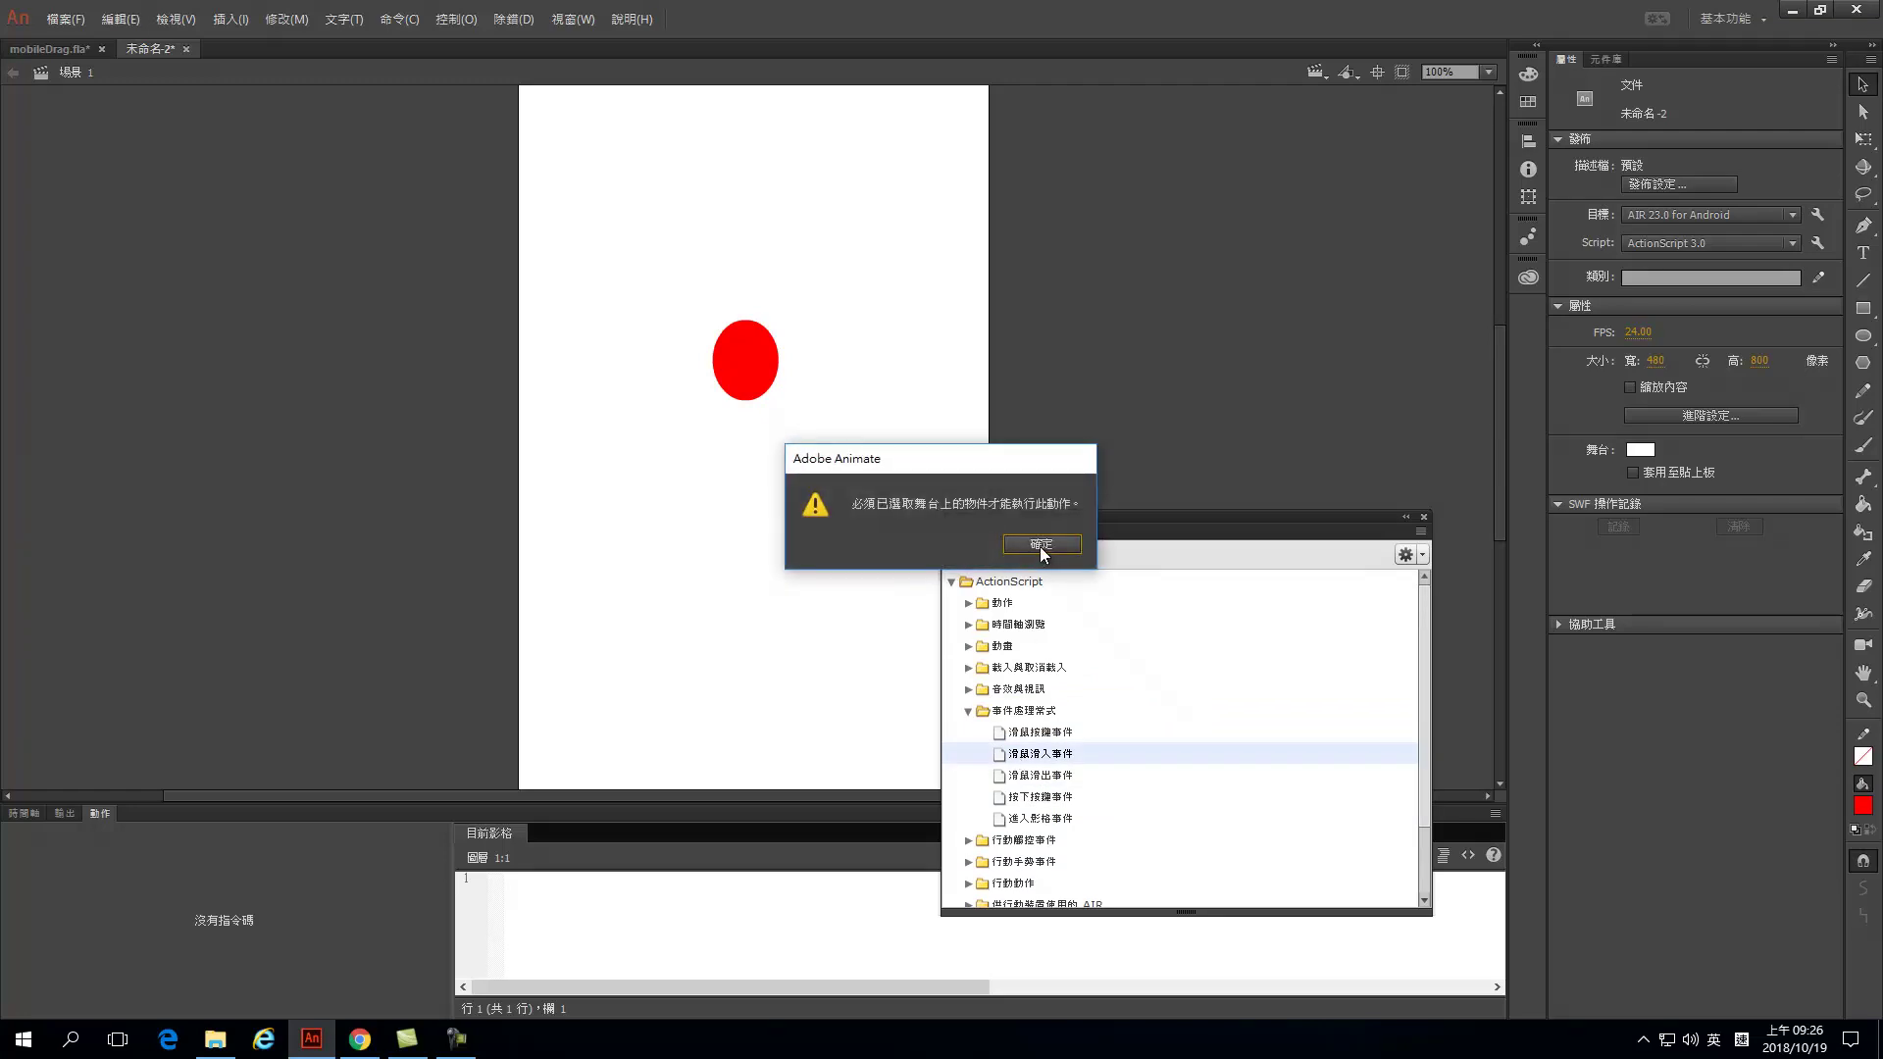
click(1042, 545)
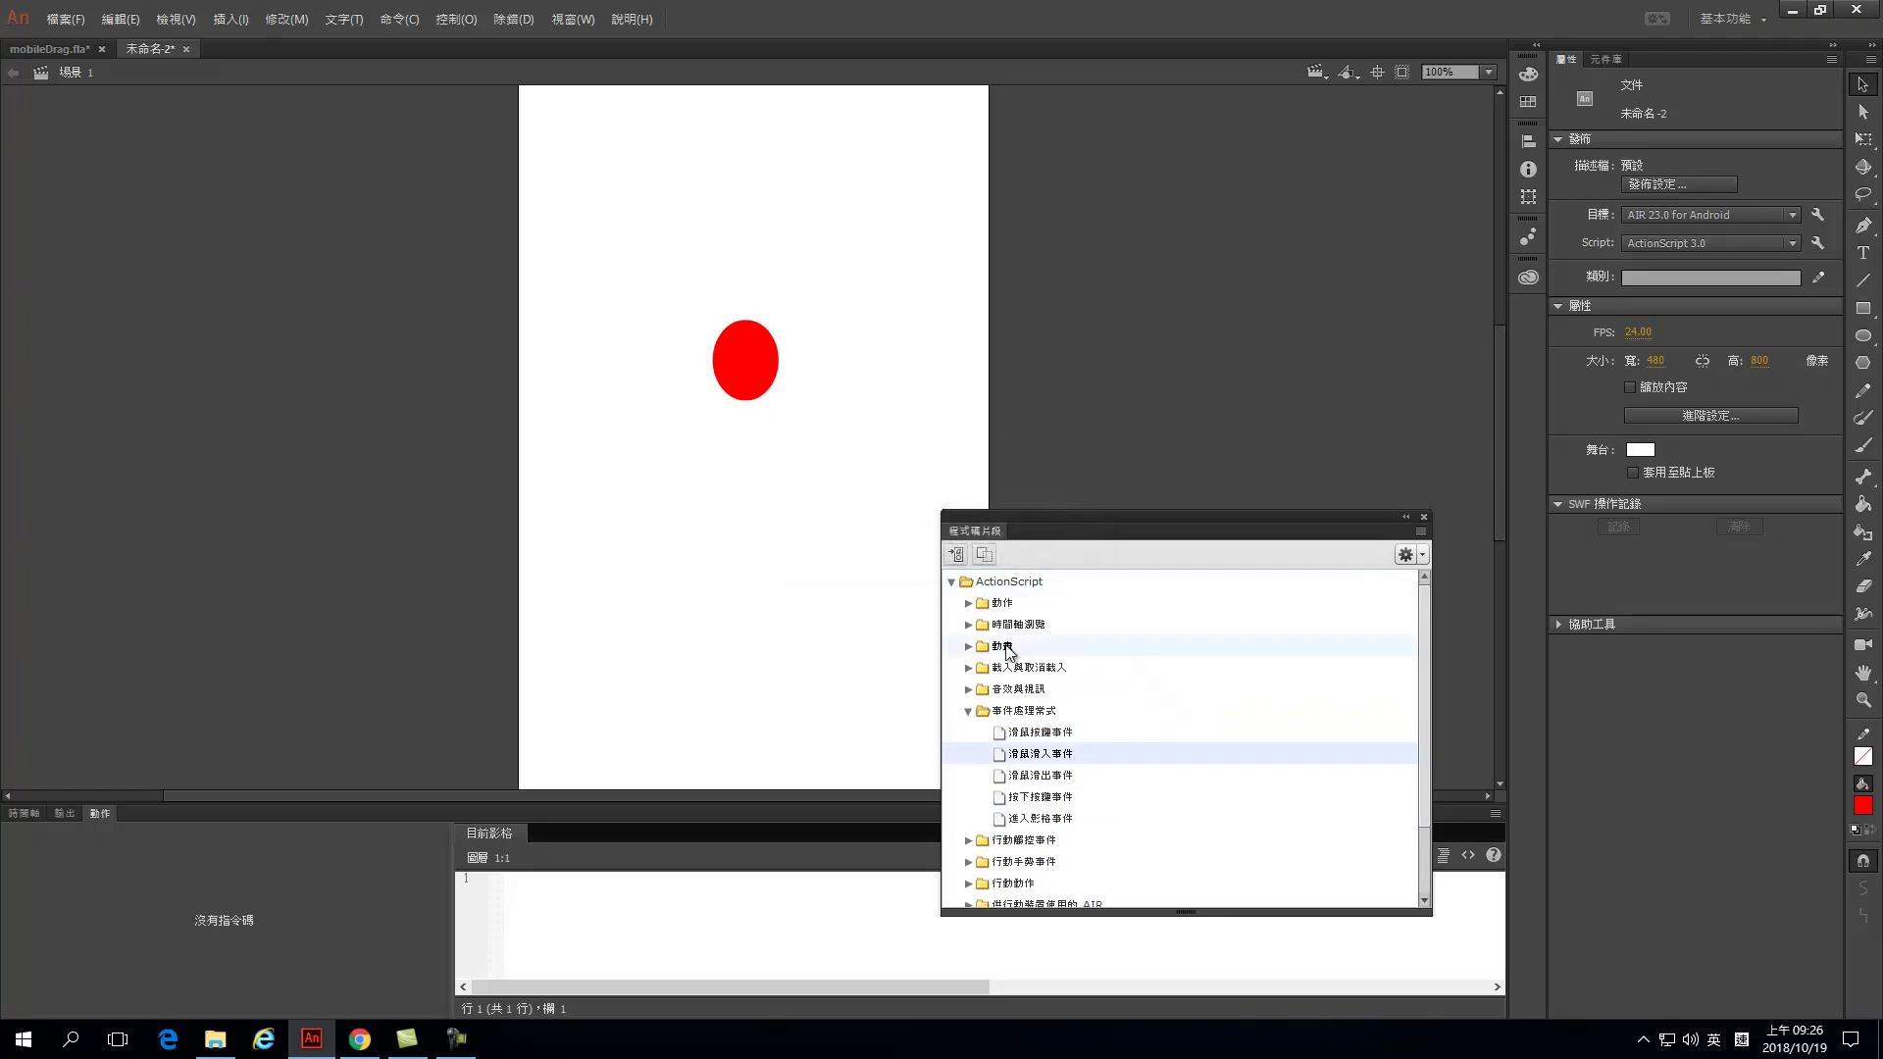
Give the red oval on the stage the instance name btn1.
click(761, 378)
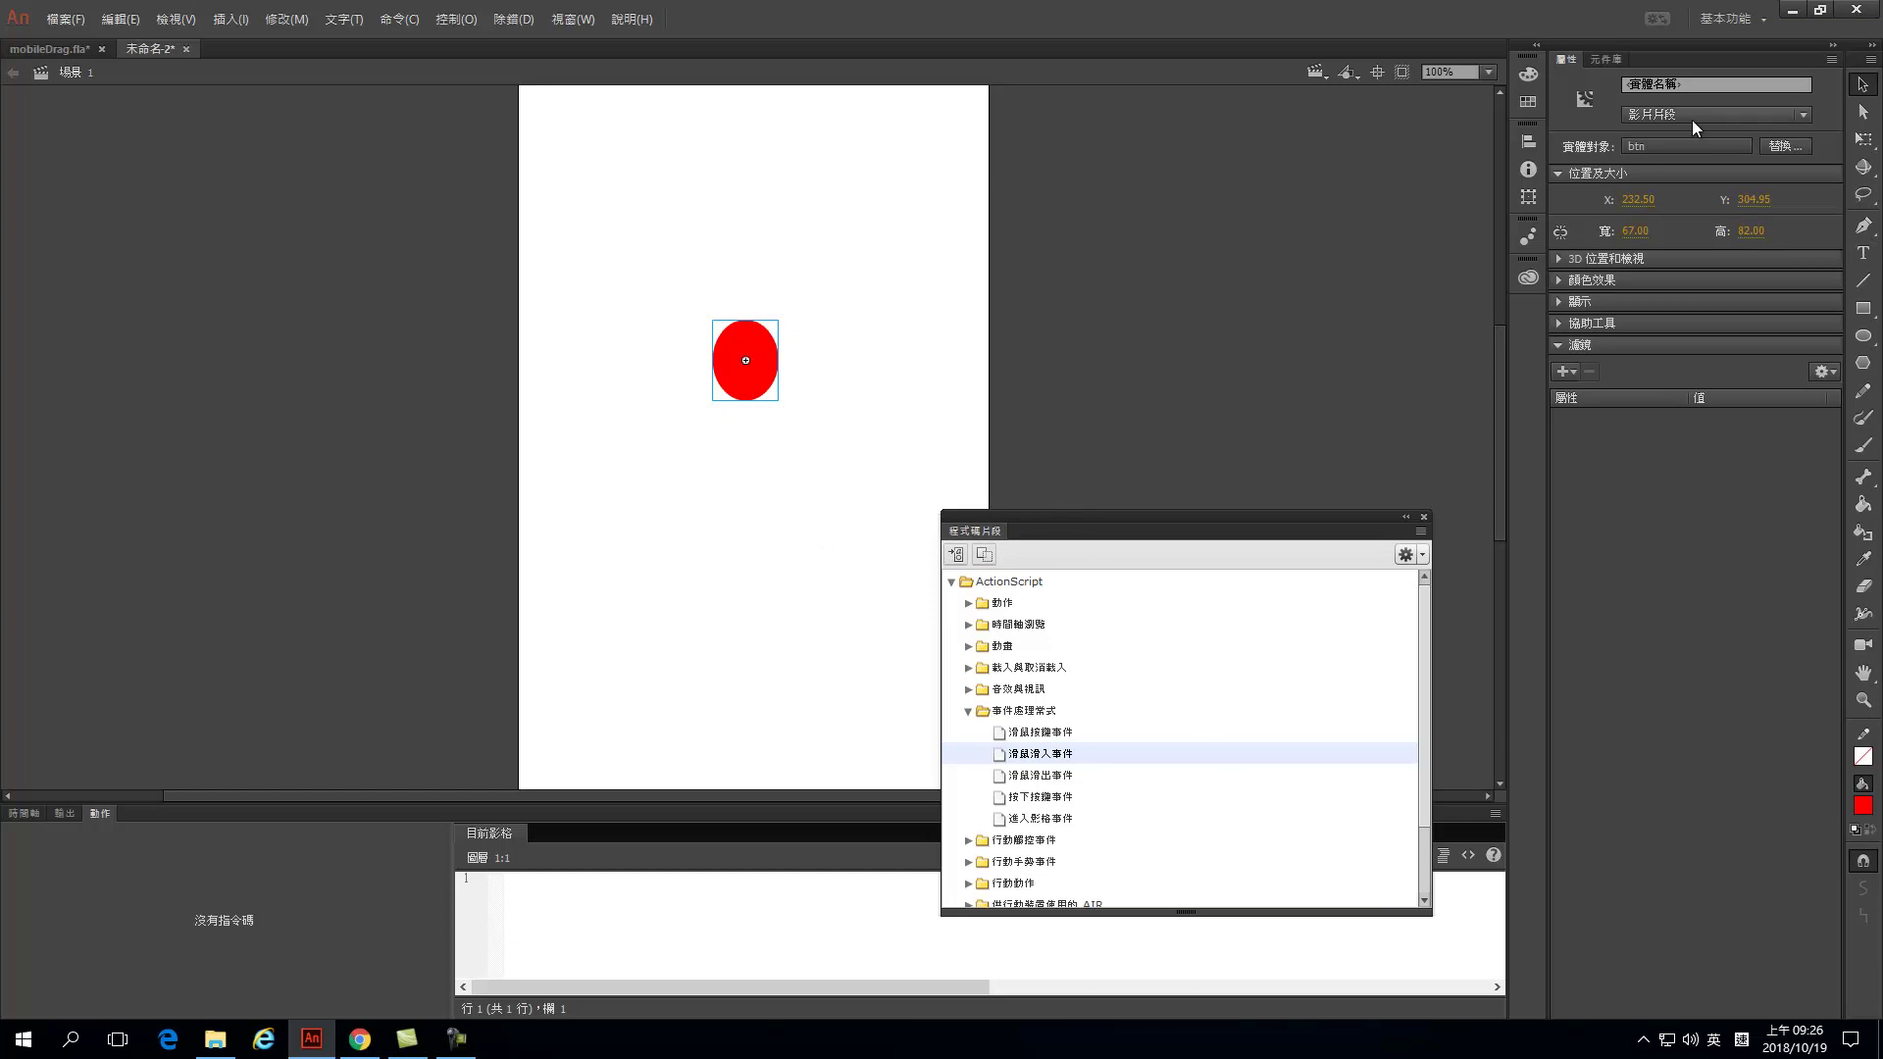
click(1688, 76)
text(btn1)
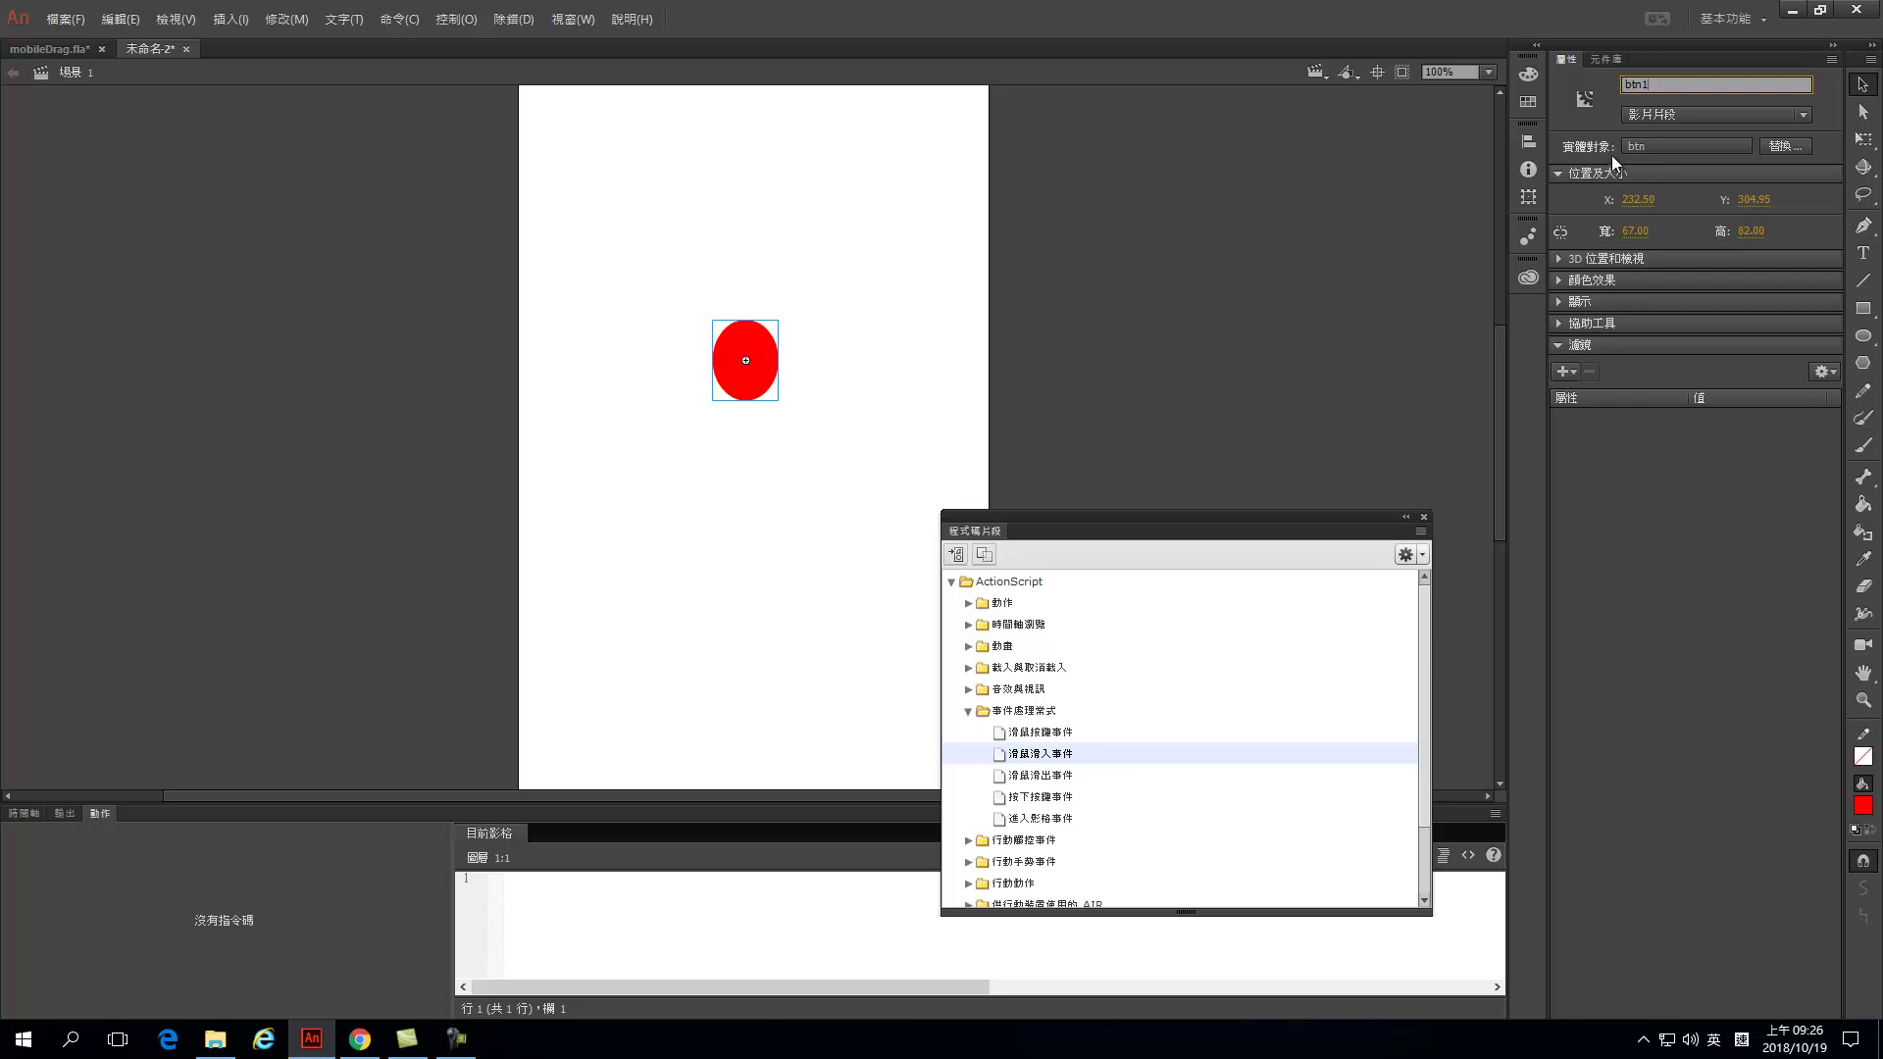
Compare the btn symbol in the library with the instance properties of the red oval.
click(1612, 61)
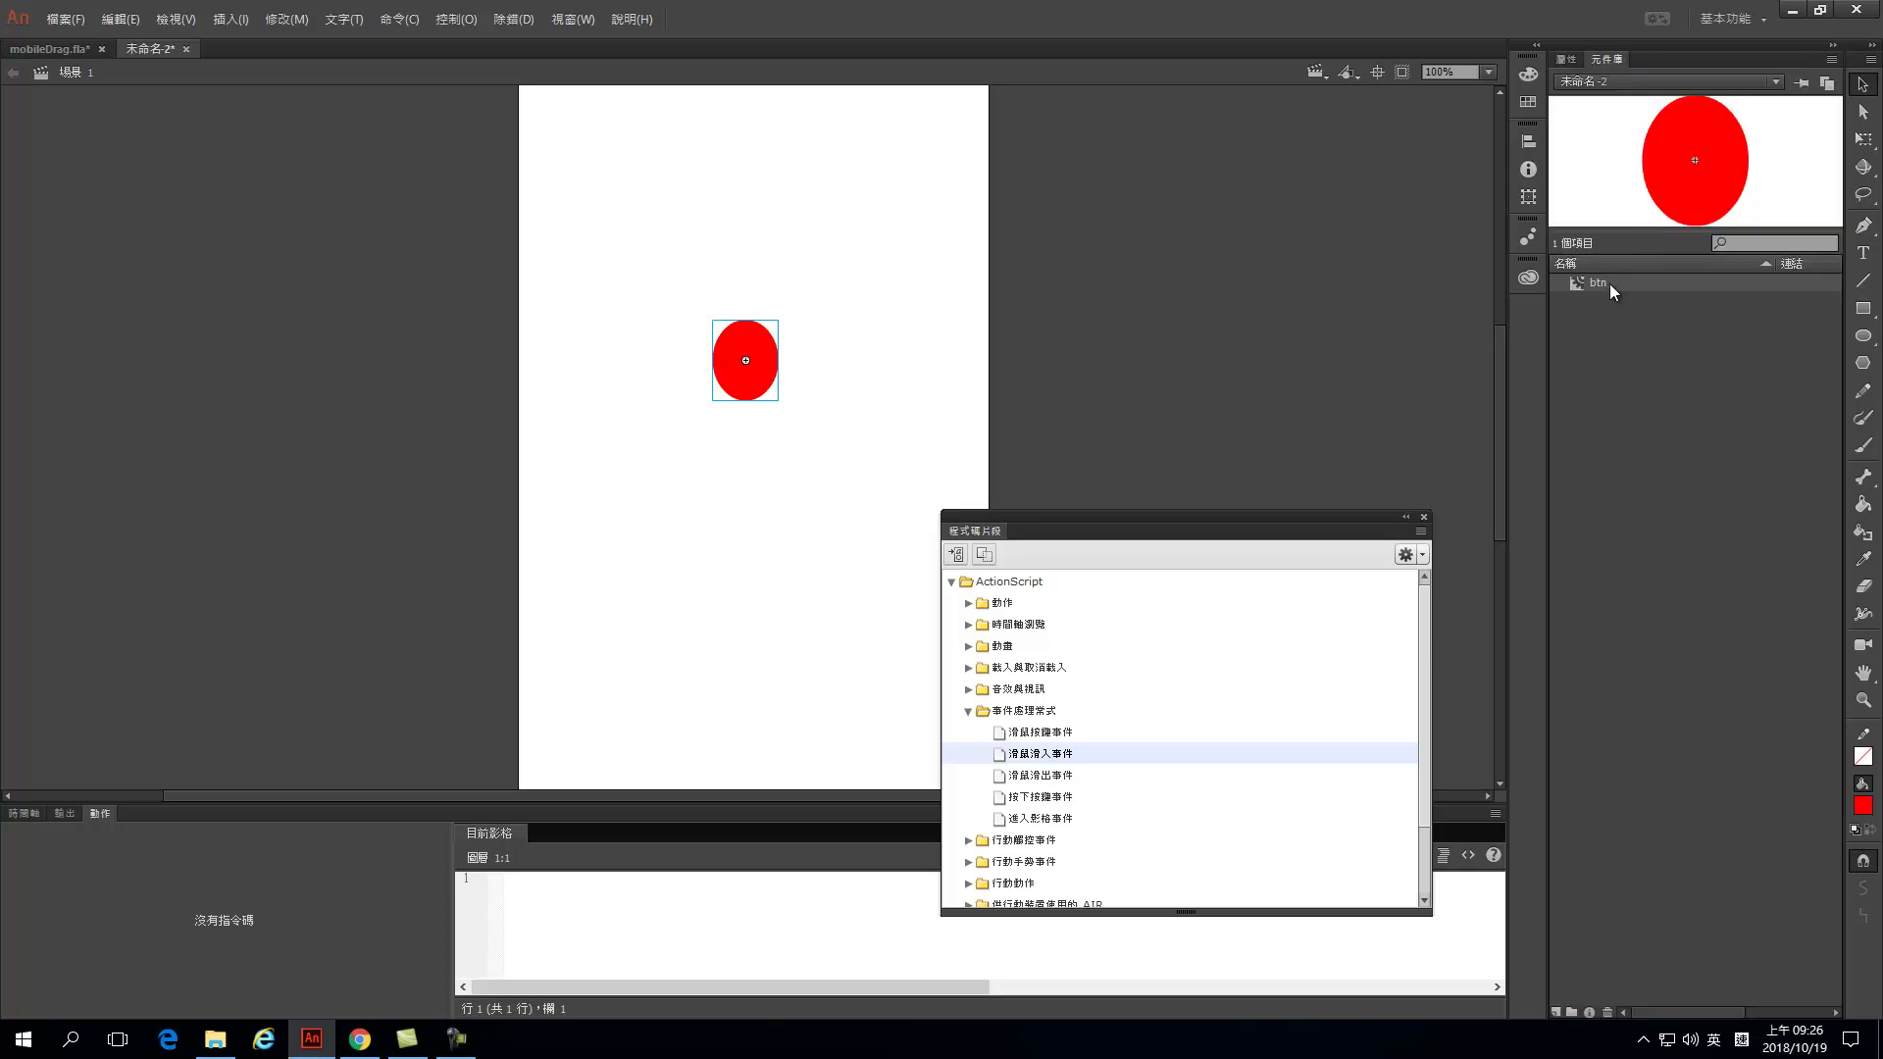
click(1567, 57)
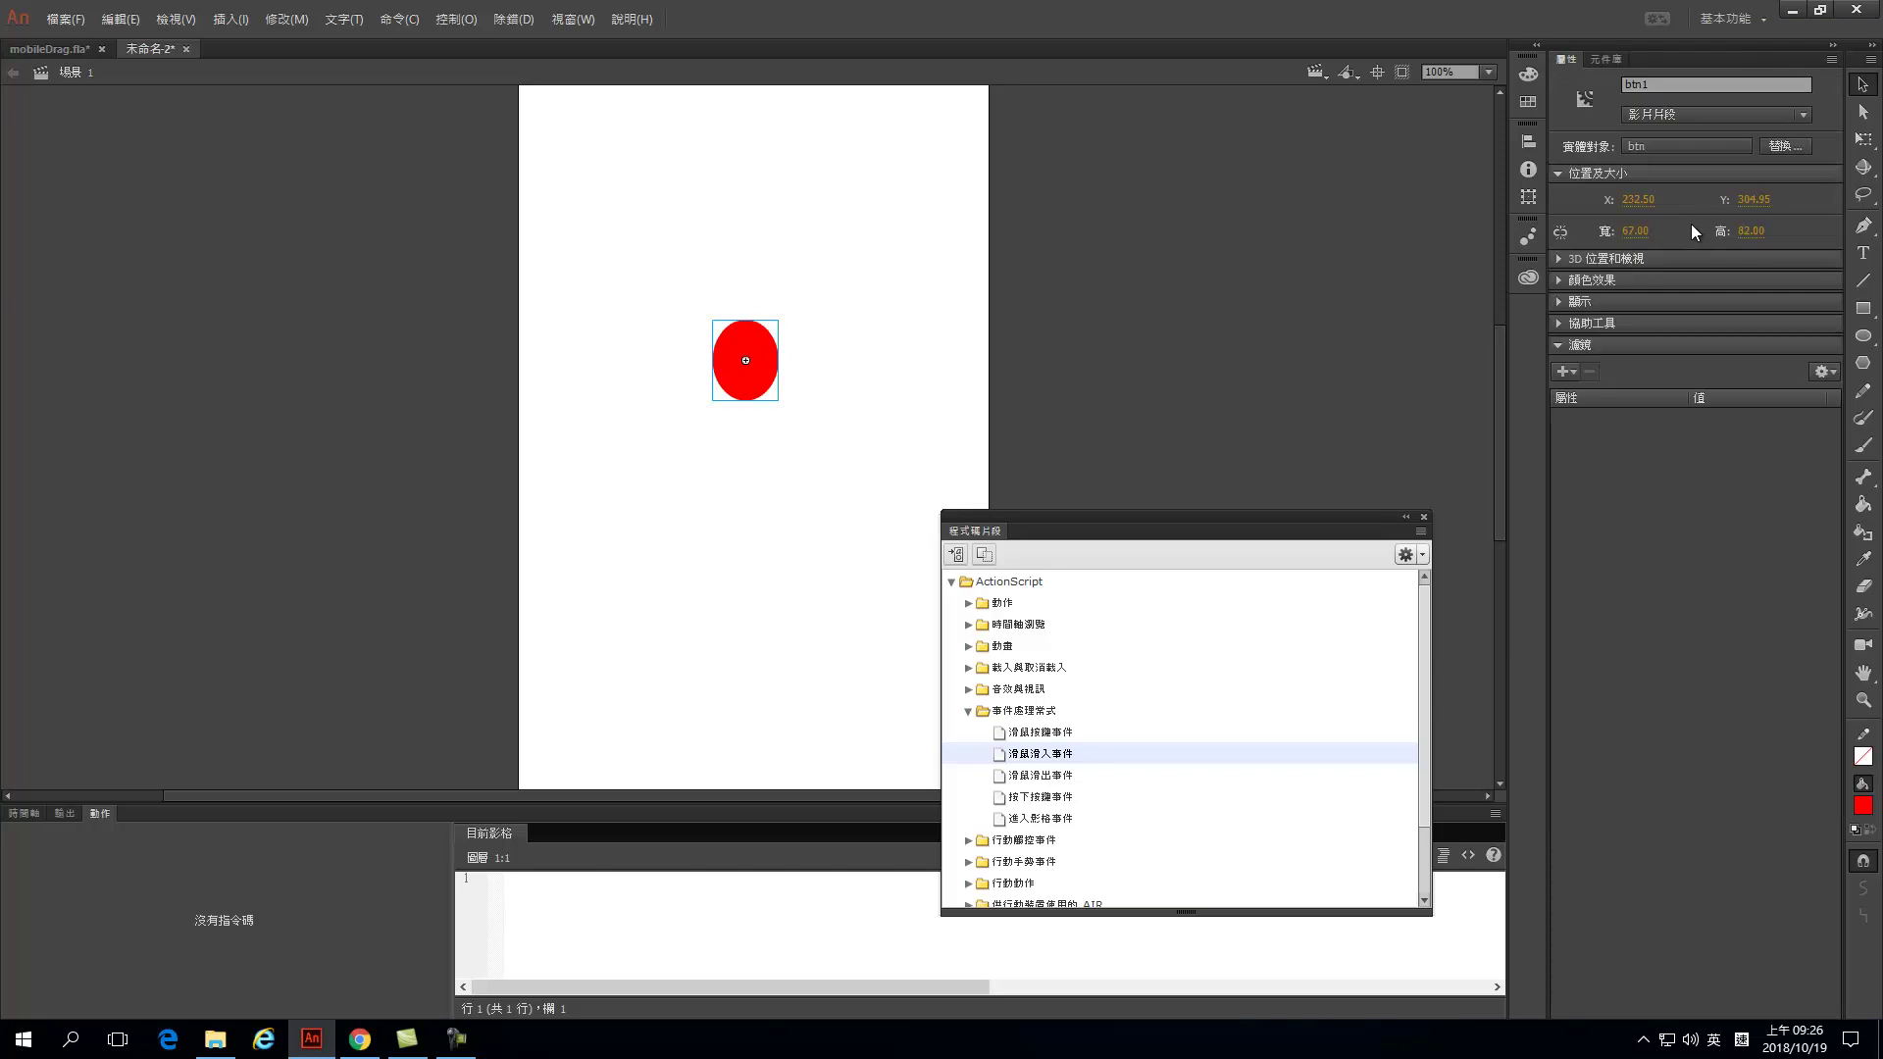
click(1614, 61)
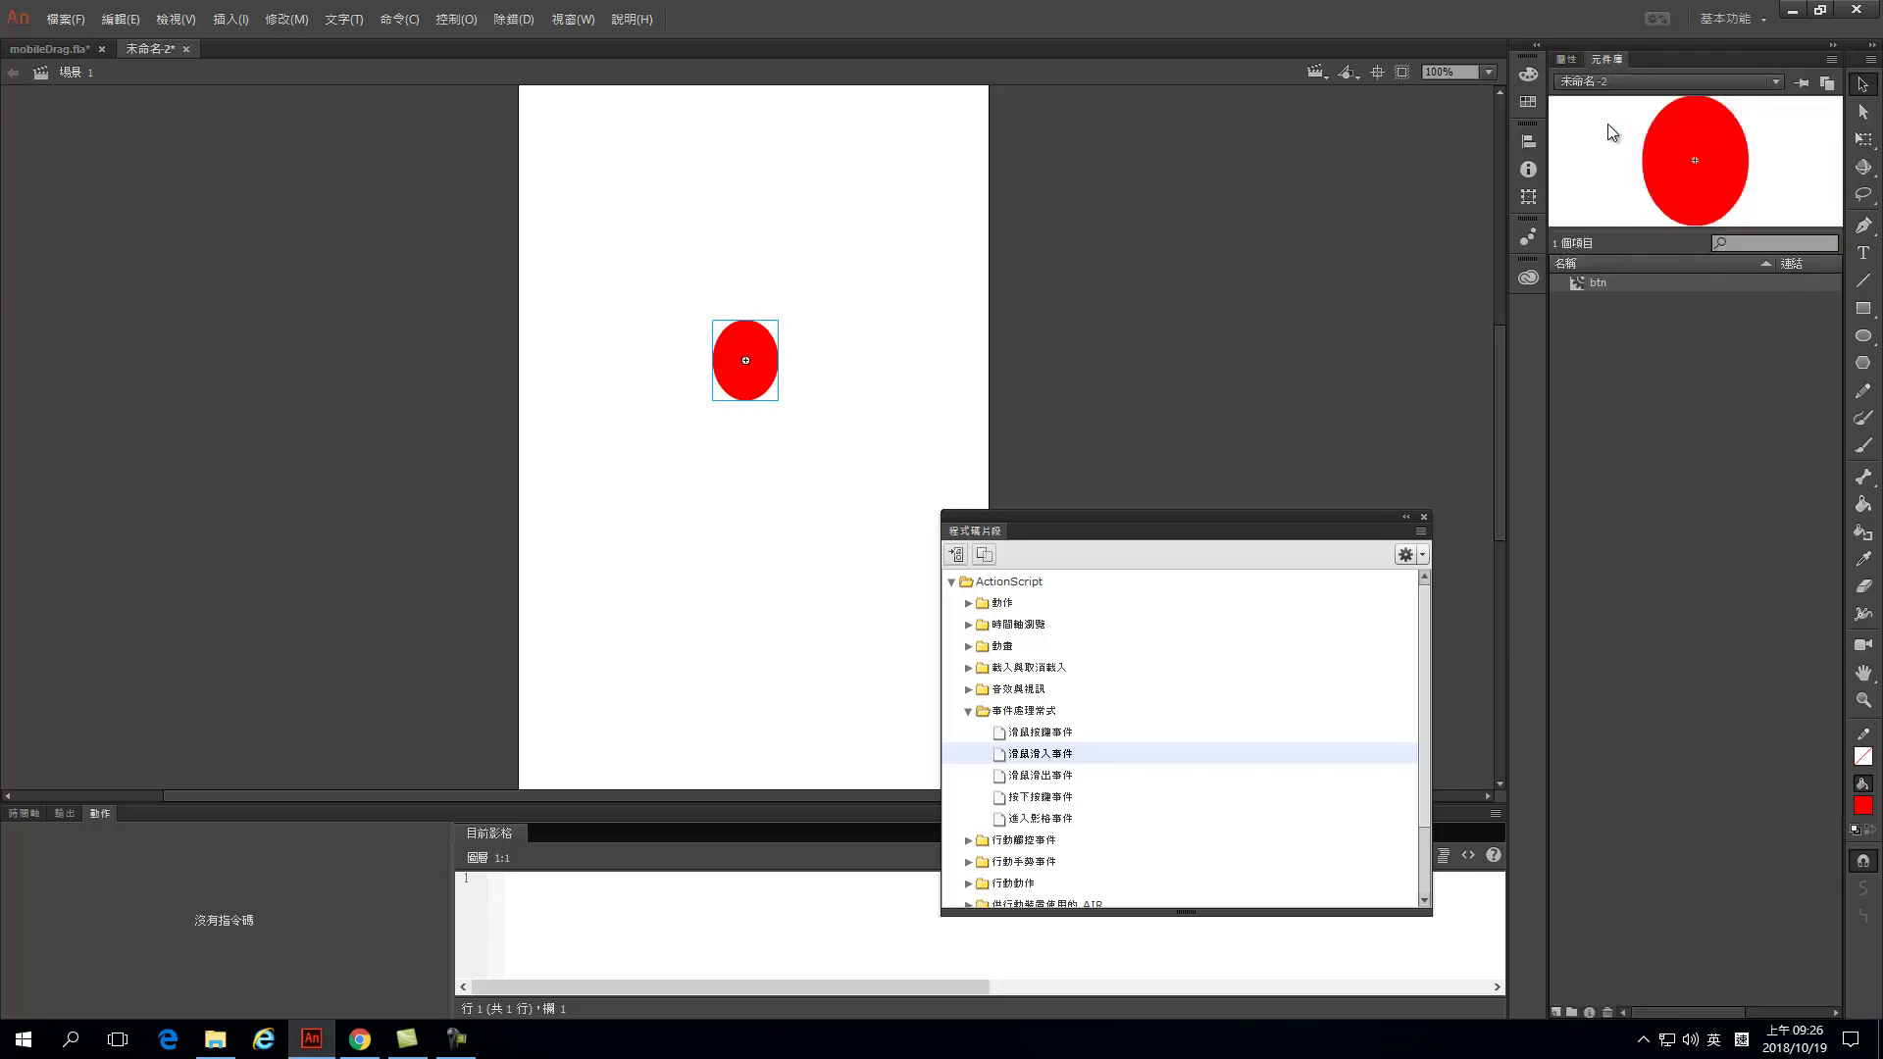
click(1569, 57)
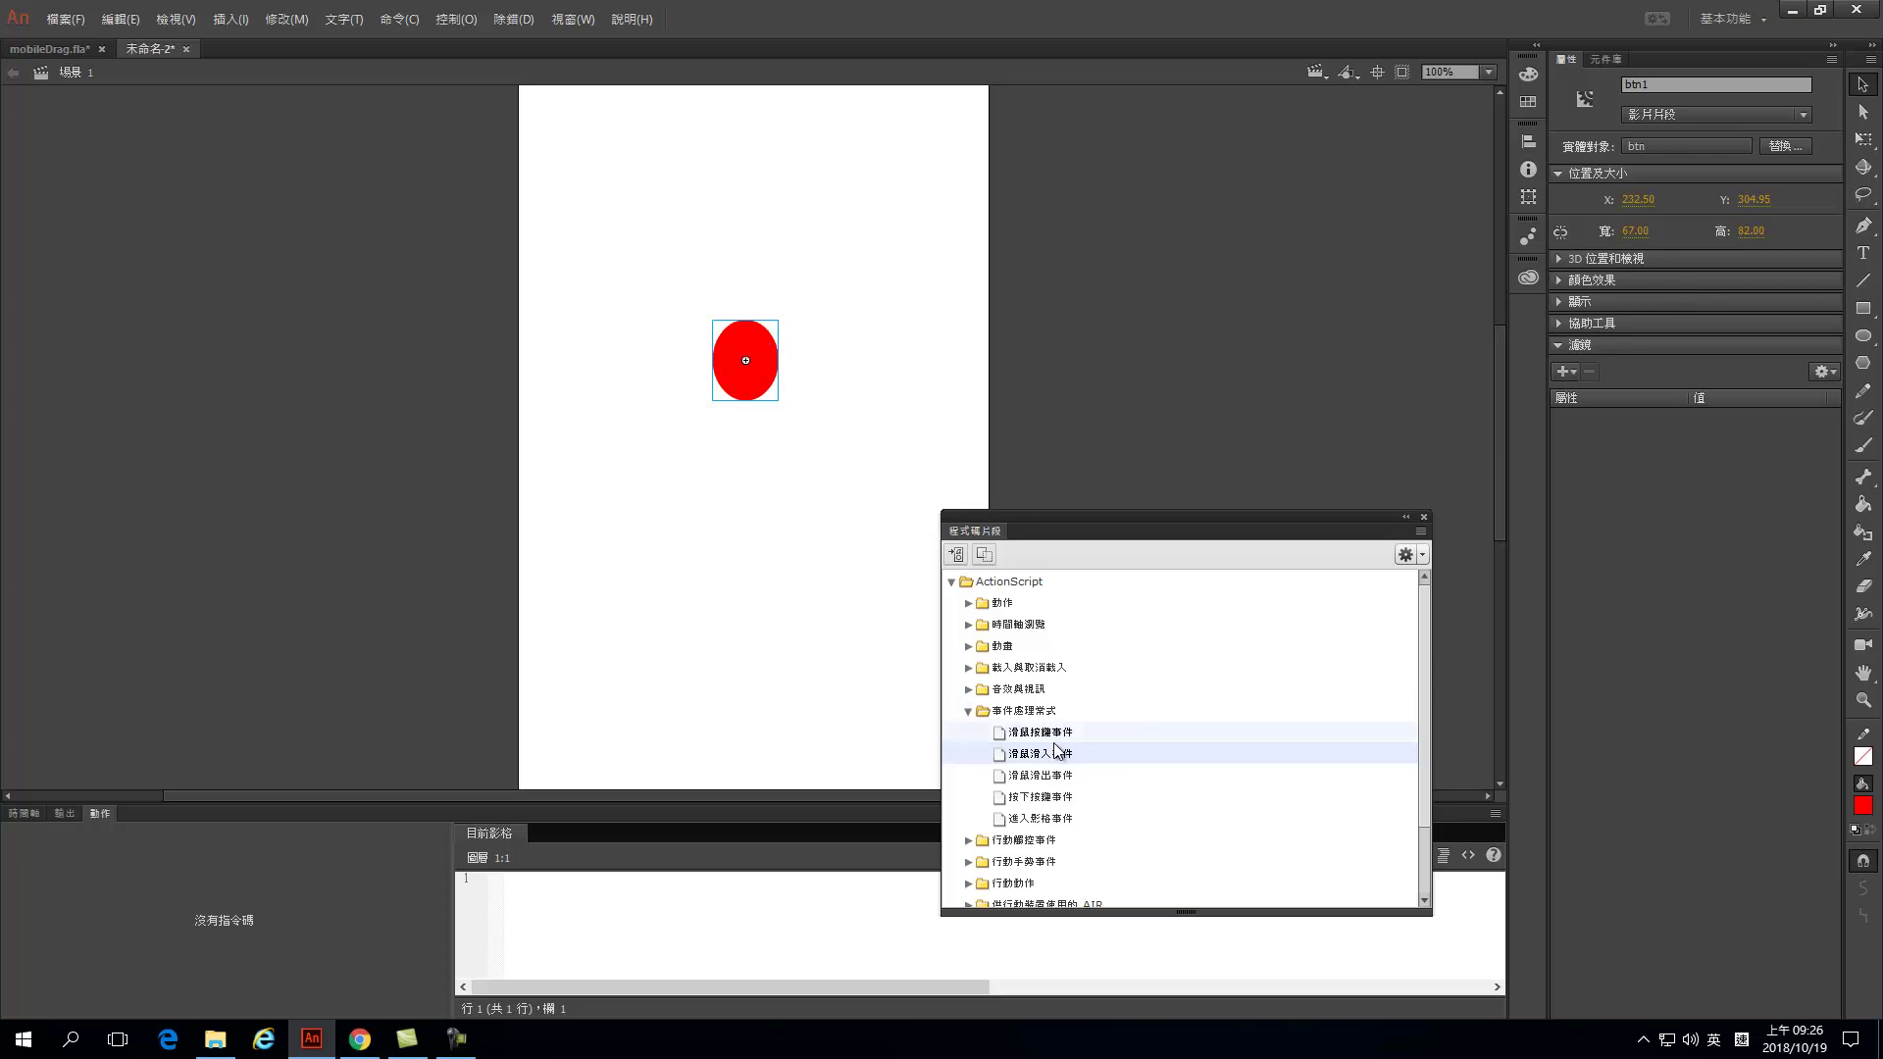
Apply the mouse-over event snippet (滑鼠滑入事件) to btn1, enlarge the code area, and close the code snippets.
double_click(1013, 755)
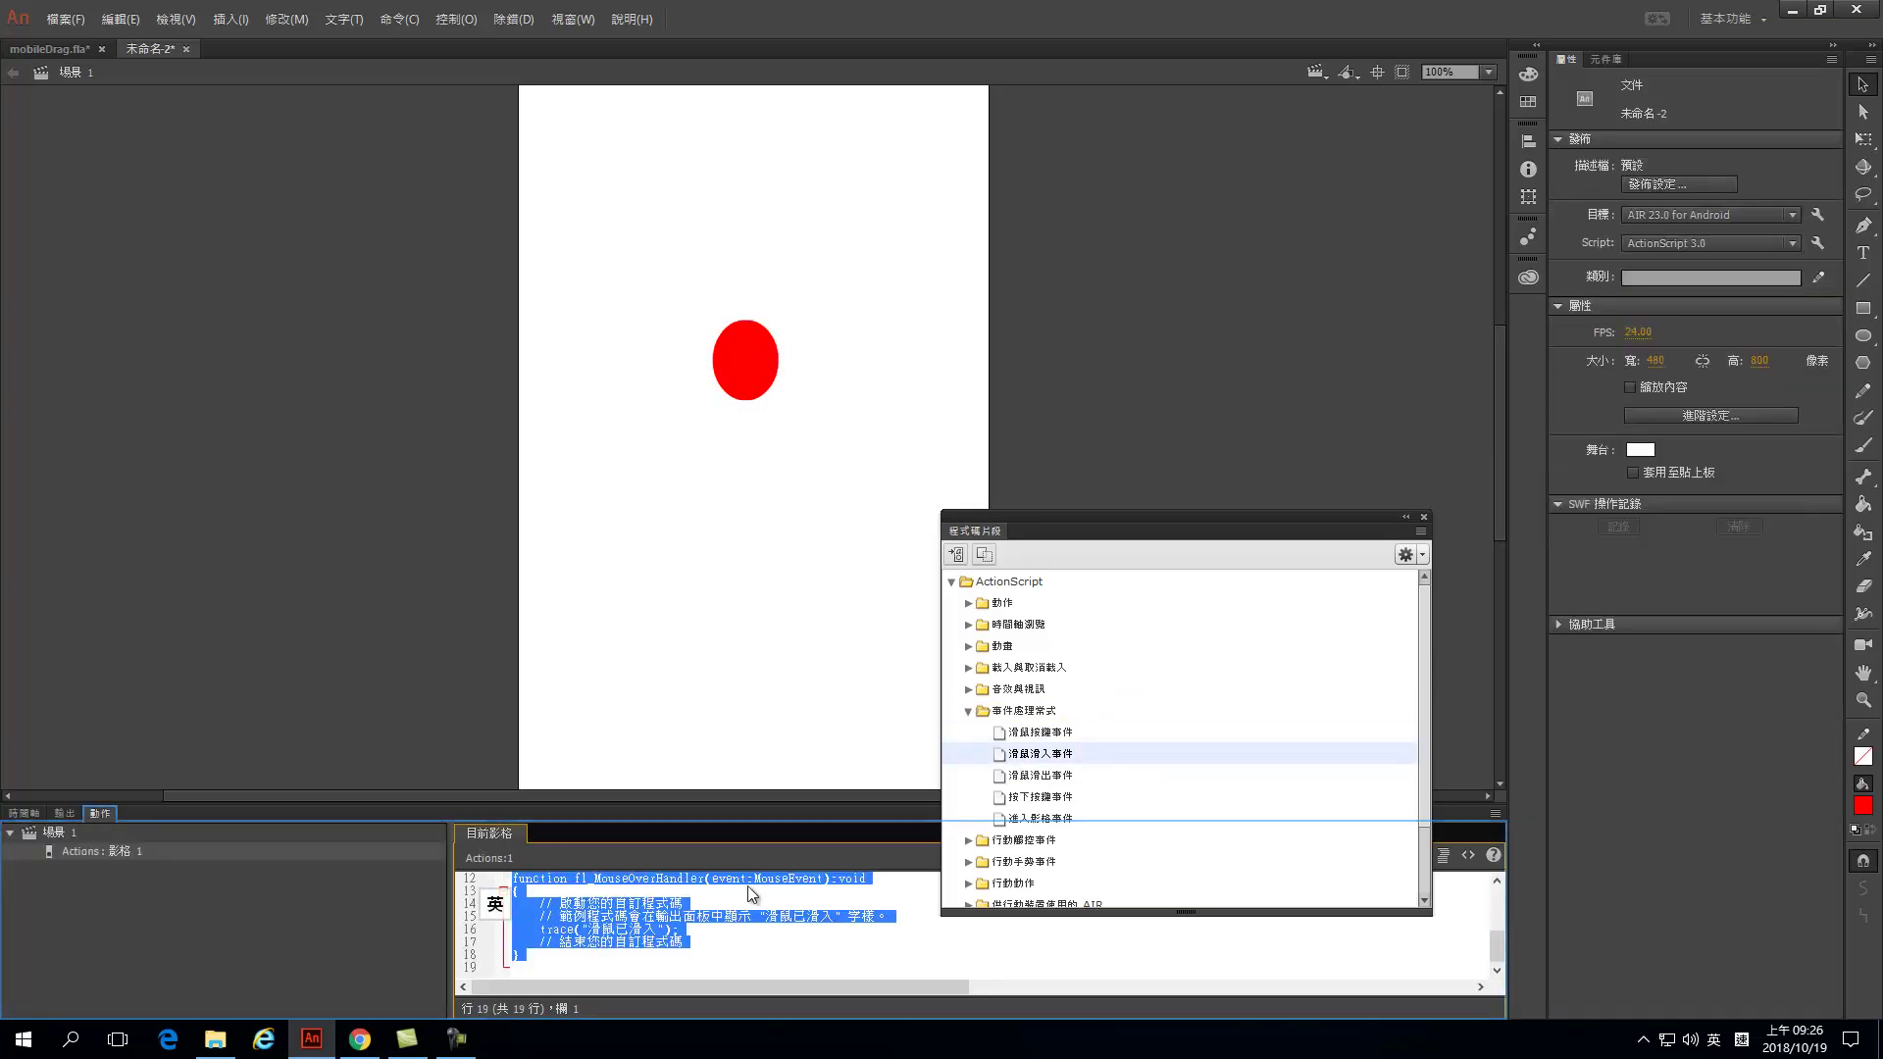
drag(833, 800, 865, 648)
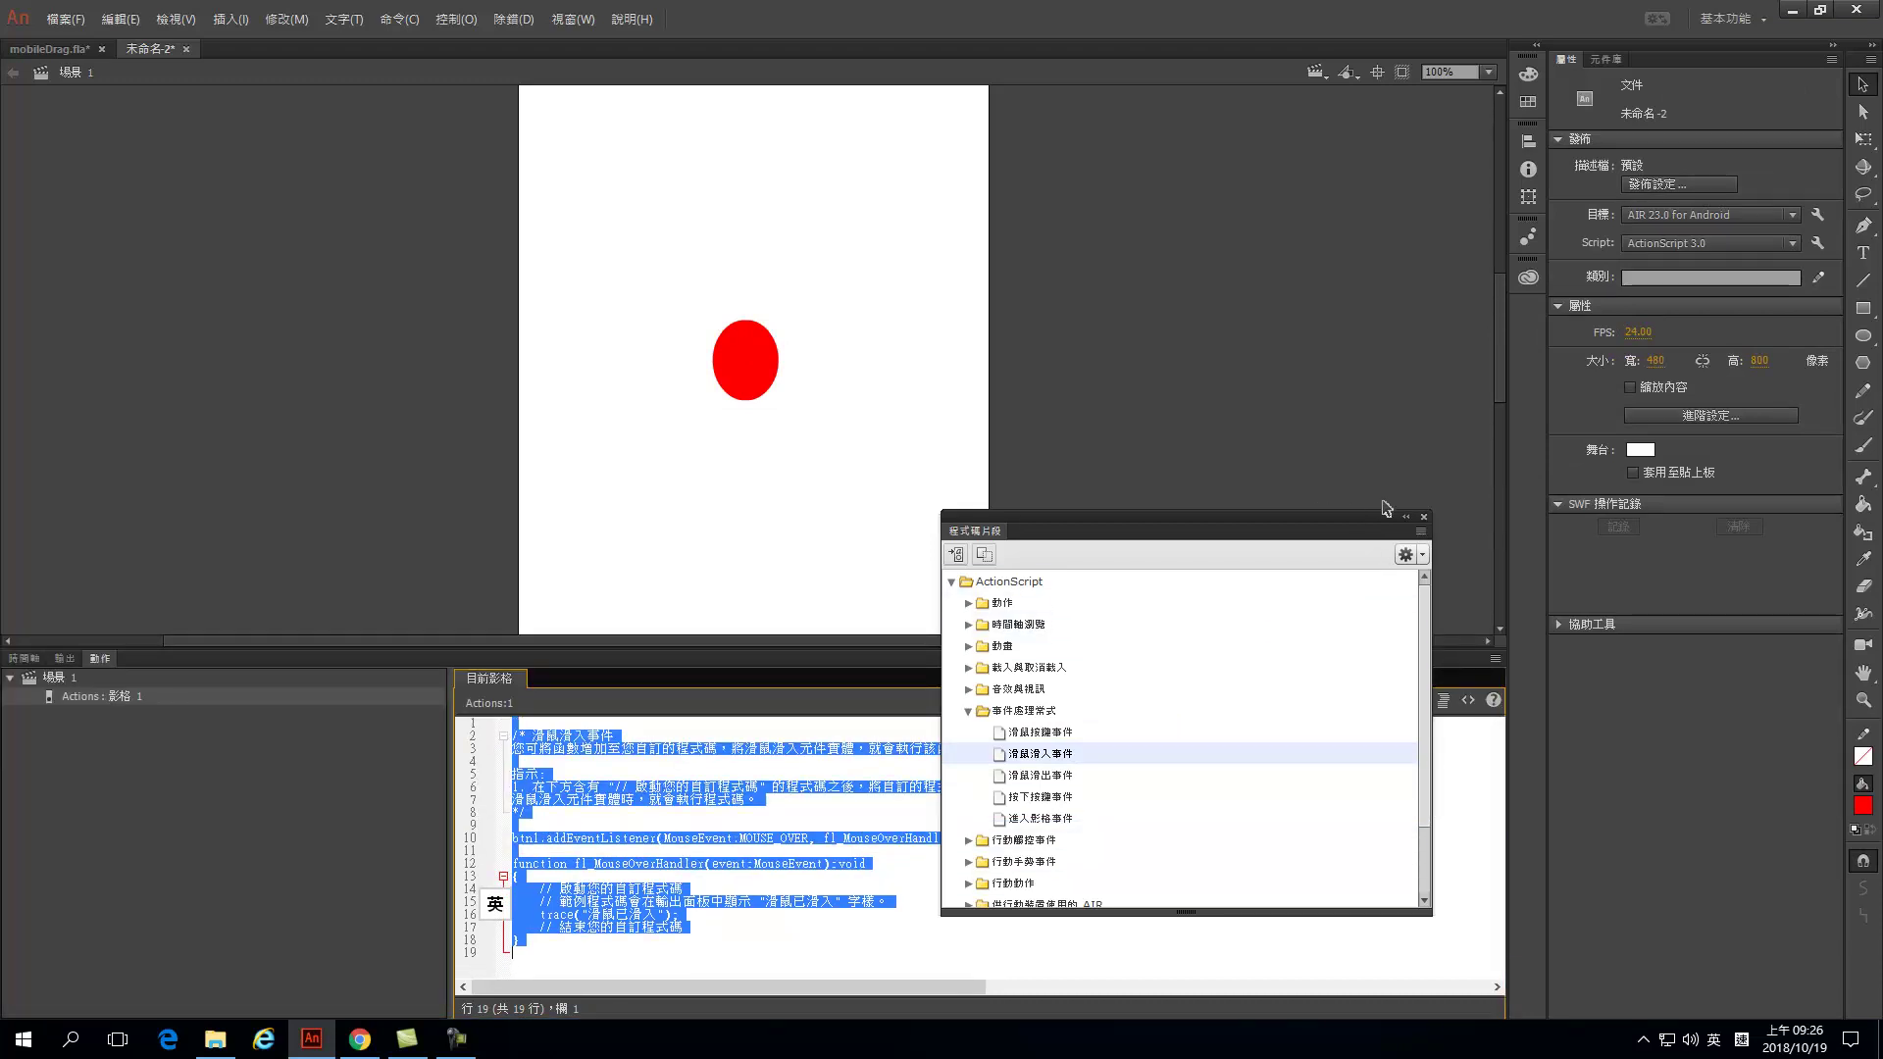
click(1425, 517)
click(1211, 831)
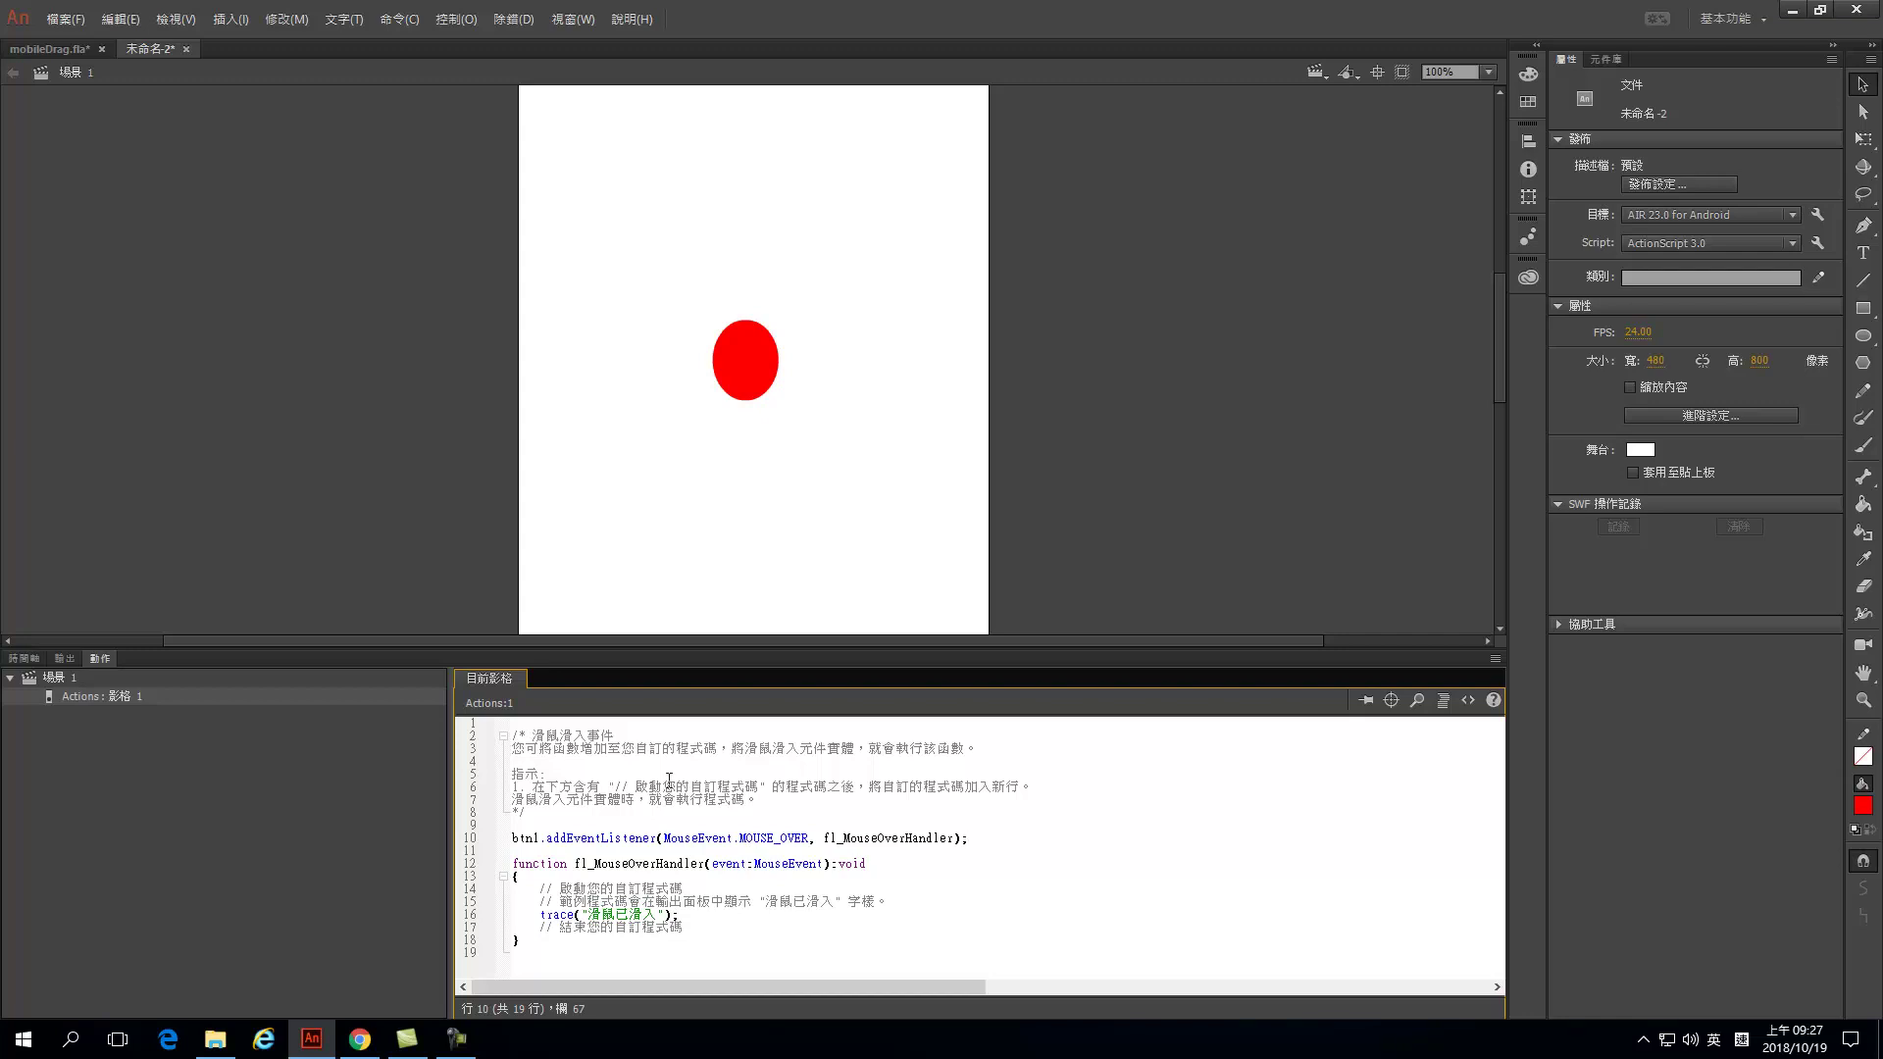
Change btn1's event listener to MouseEvent.MOUSE_DOWN with fl_MouseDownHandler as its handler.
drag(782, 840, 809, 842)
text(DOWN)
drag(878, 840, 907, 844)
text(Down)
Rename the function definition to fl_MouseDownHandler by copying "Down" from the listener line.
drag(880, 837, 905, 840)
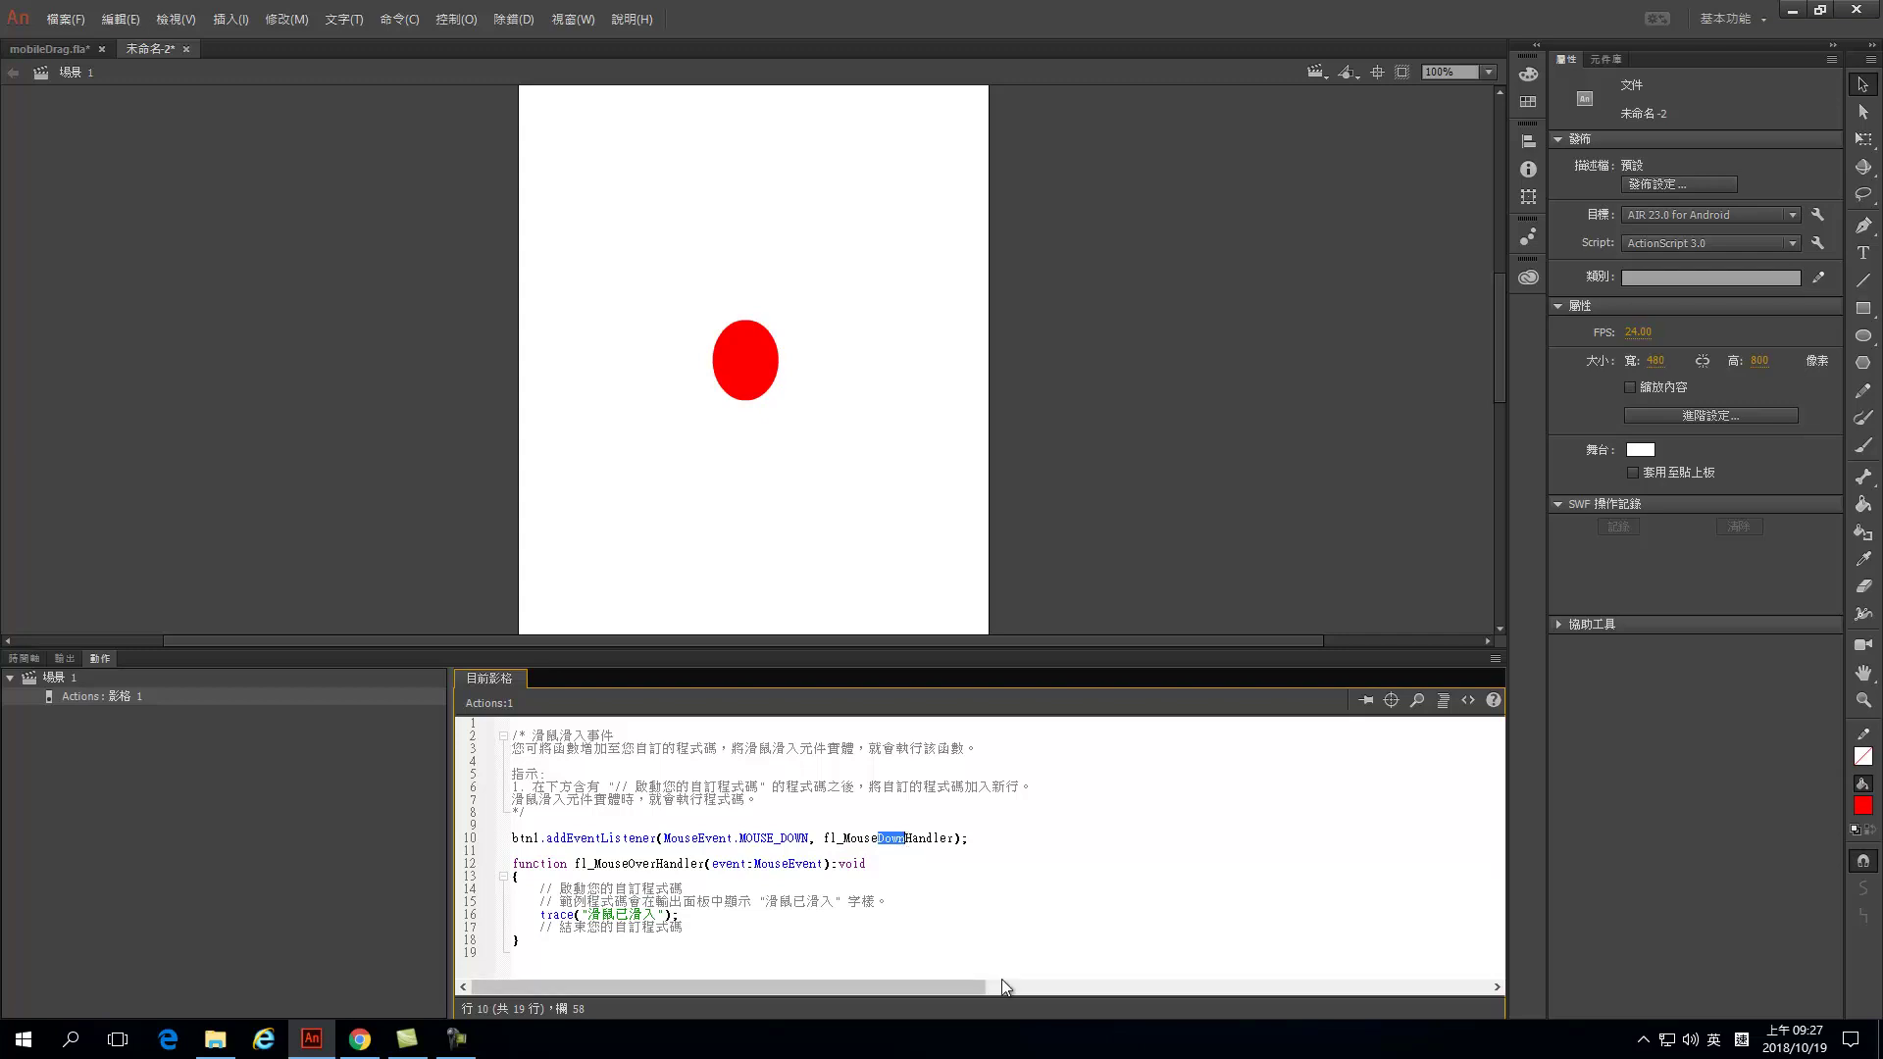
click(947, 890)
drag(904, 841, 878, 839)
key(ctrl+c)
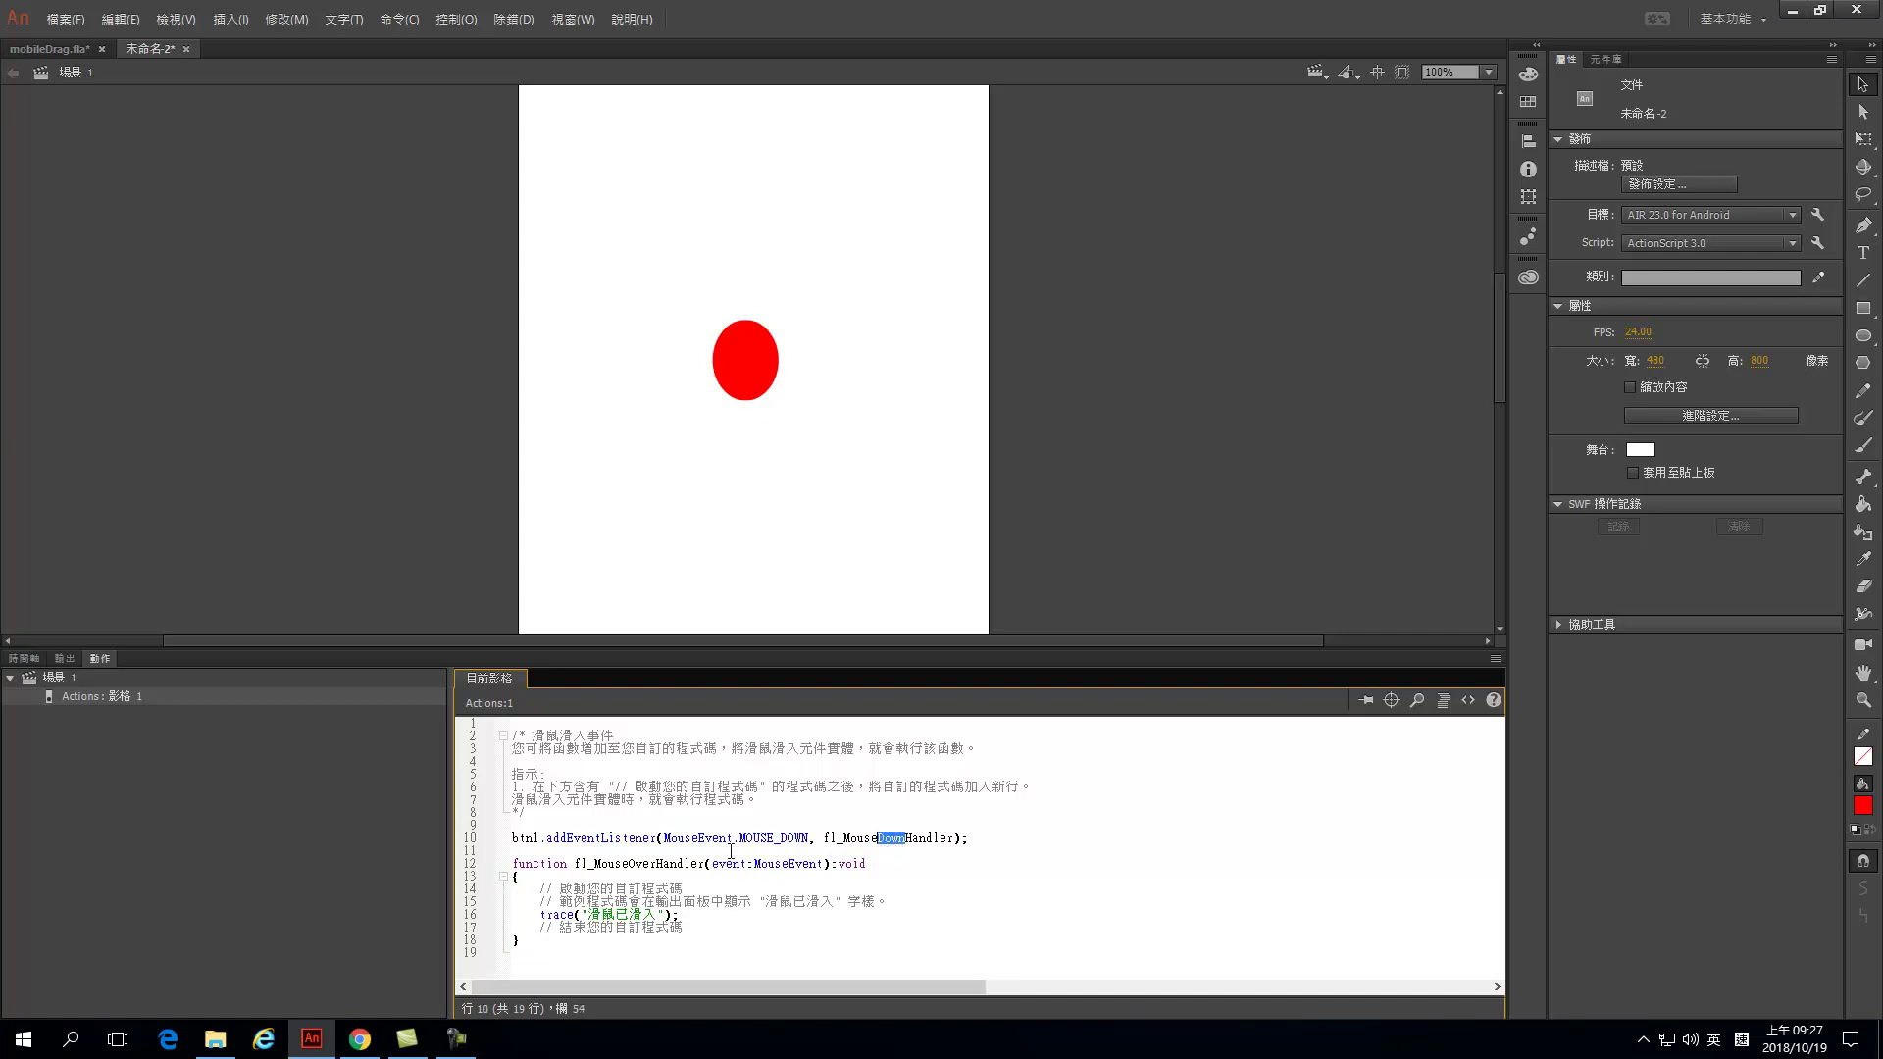
drag(656, 867, 631, 865)
key(ctrl+v)
Test the movie with the mouse-down handler, close the preview, and return to the frame's code.
click(469, 25)
click(496, 163)
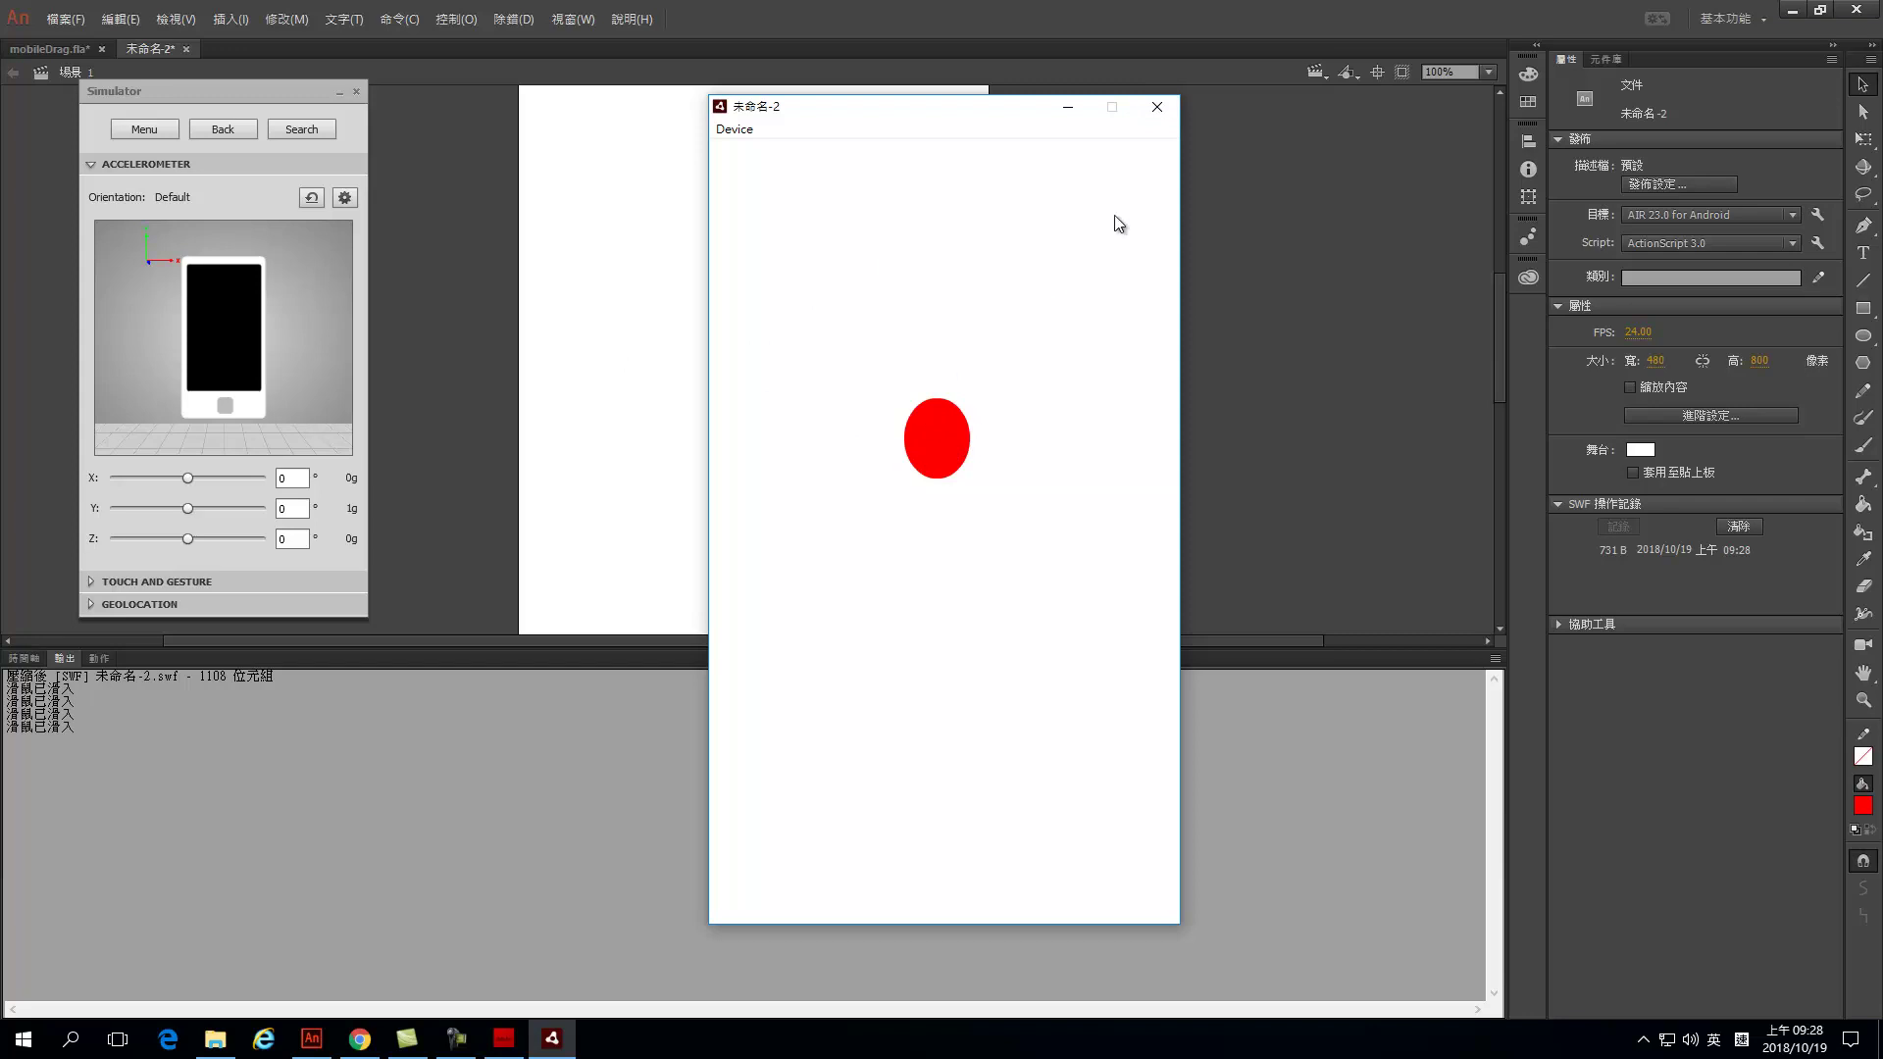
click(1157, 106)
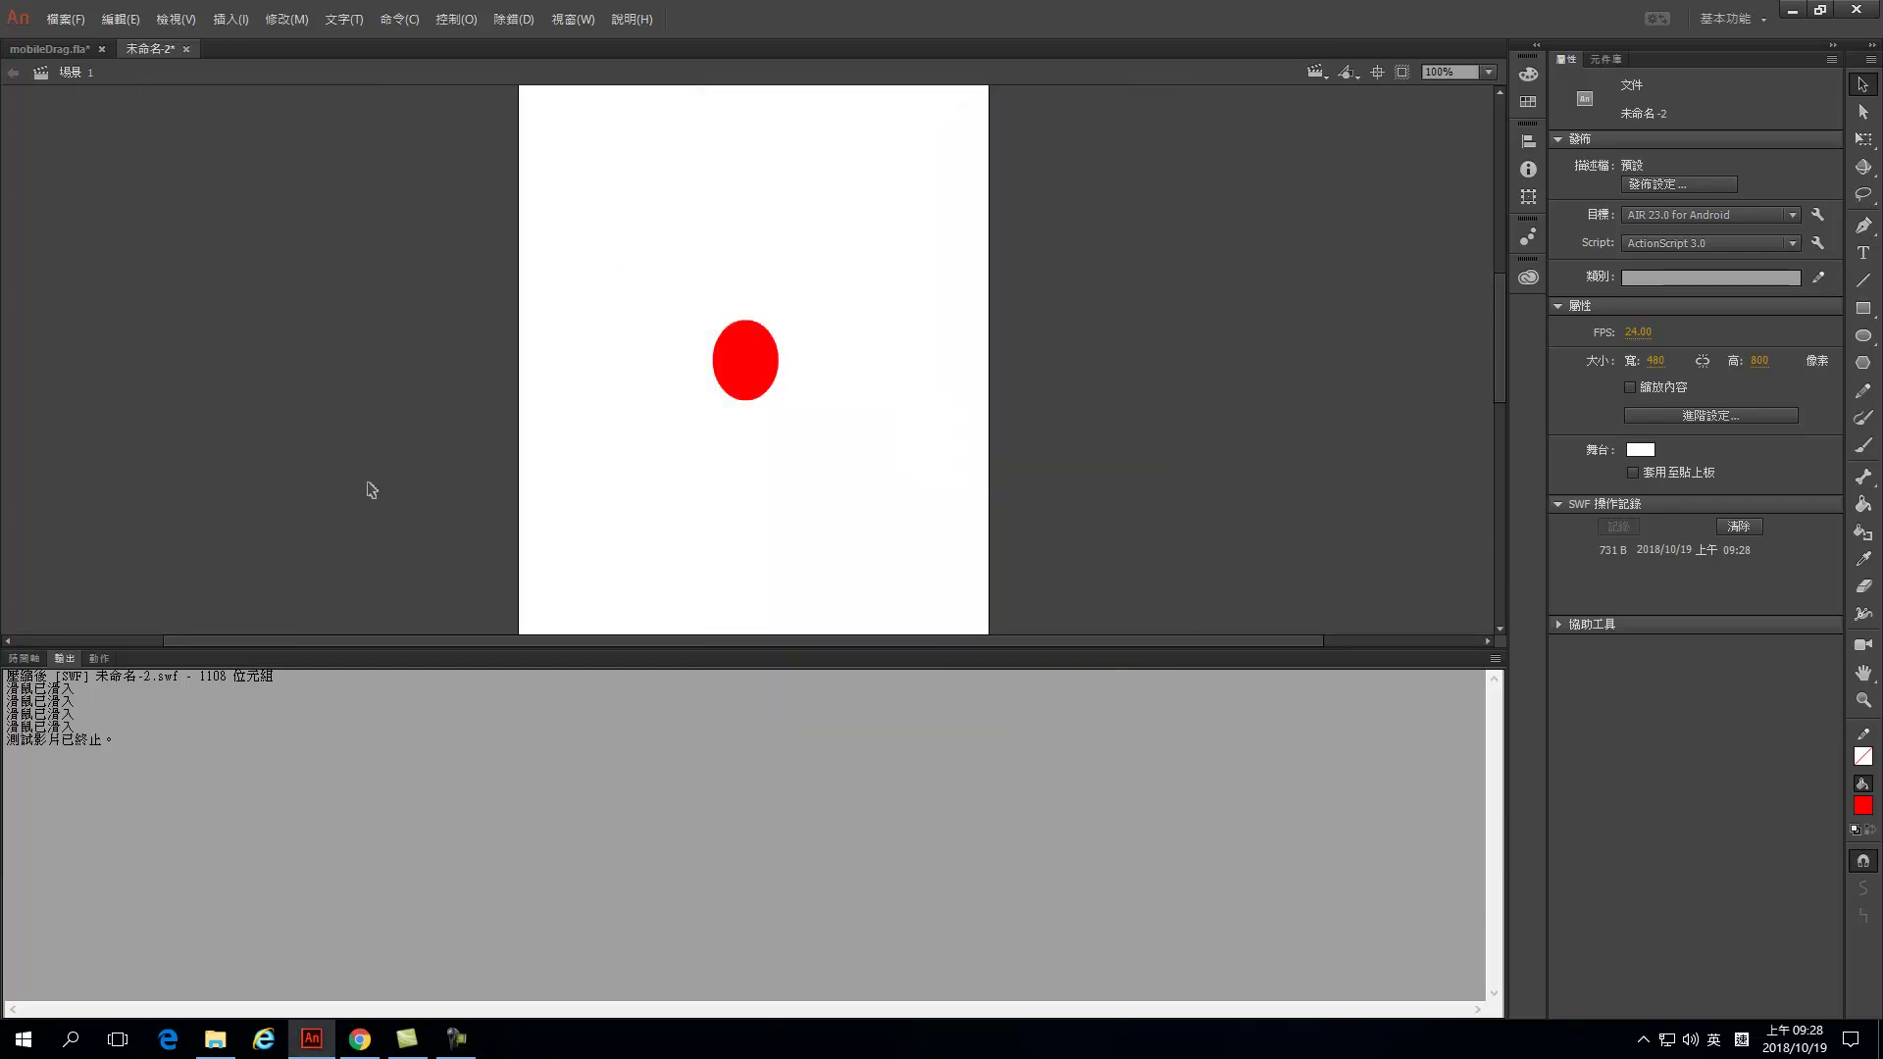
click(101, 658)
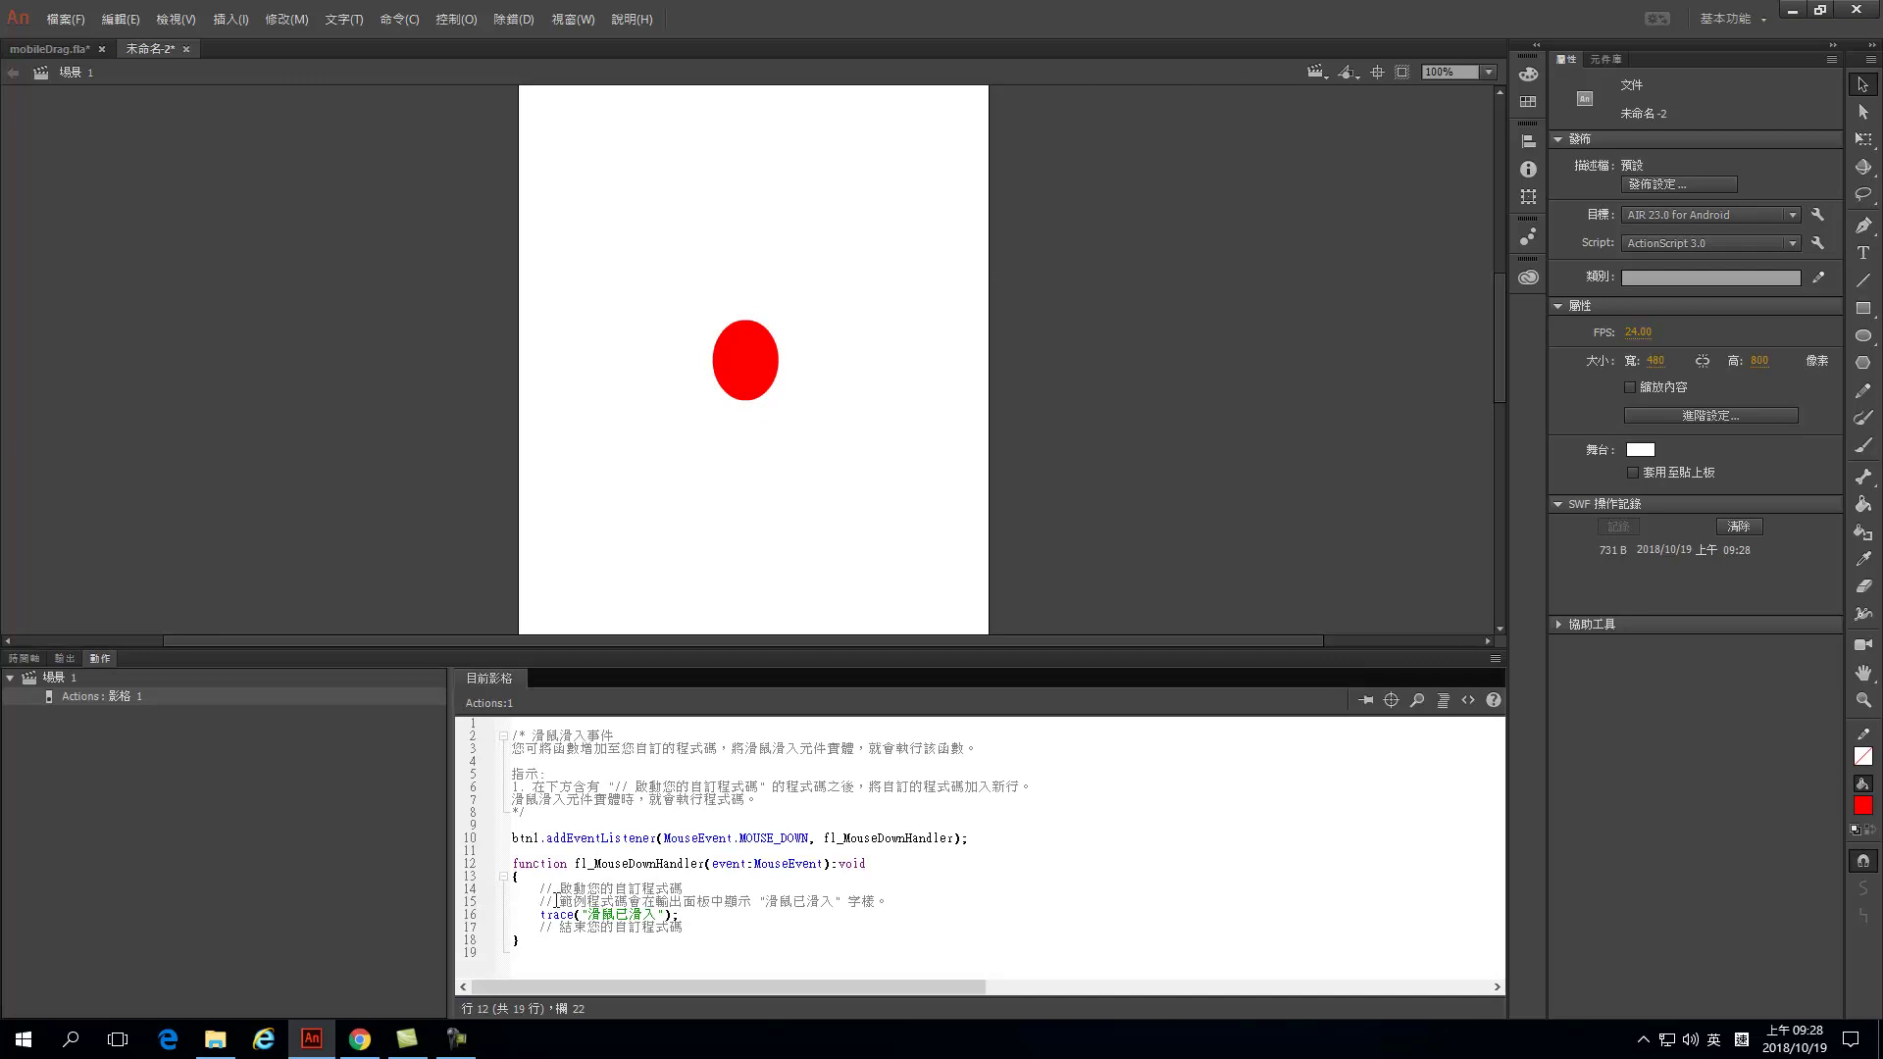
Replace the trace statement in fl_MouseDownHandler with this.startDrag();.
mouse_move(541, 914)
mouse_down()
mouse_move(687, 967)
mouse_move(676, 914)
mouse_up()
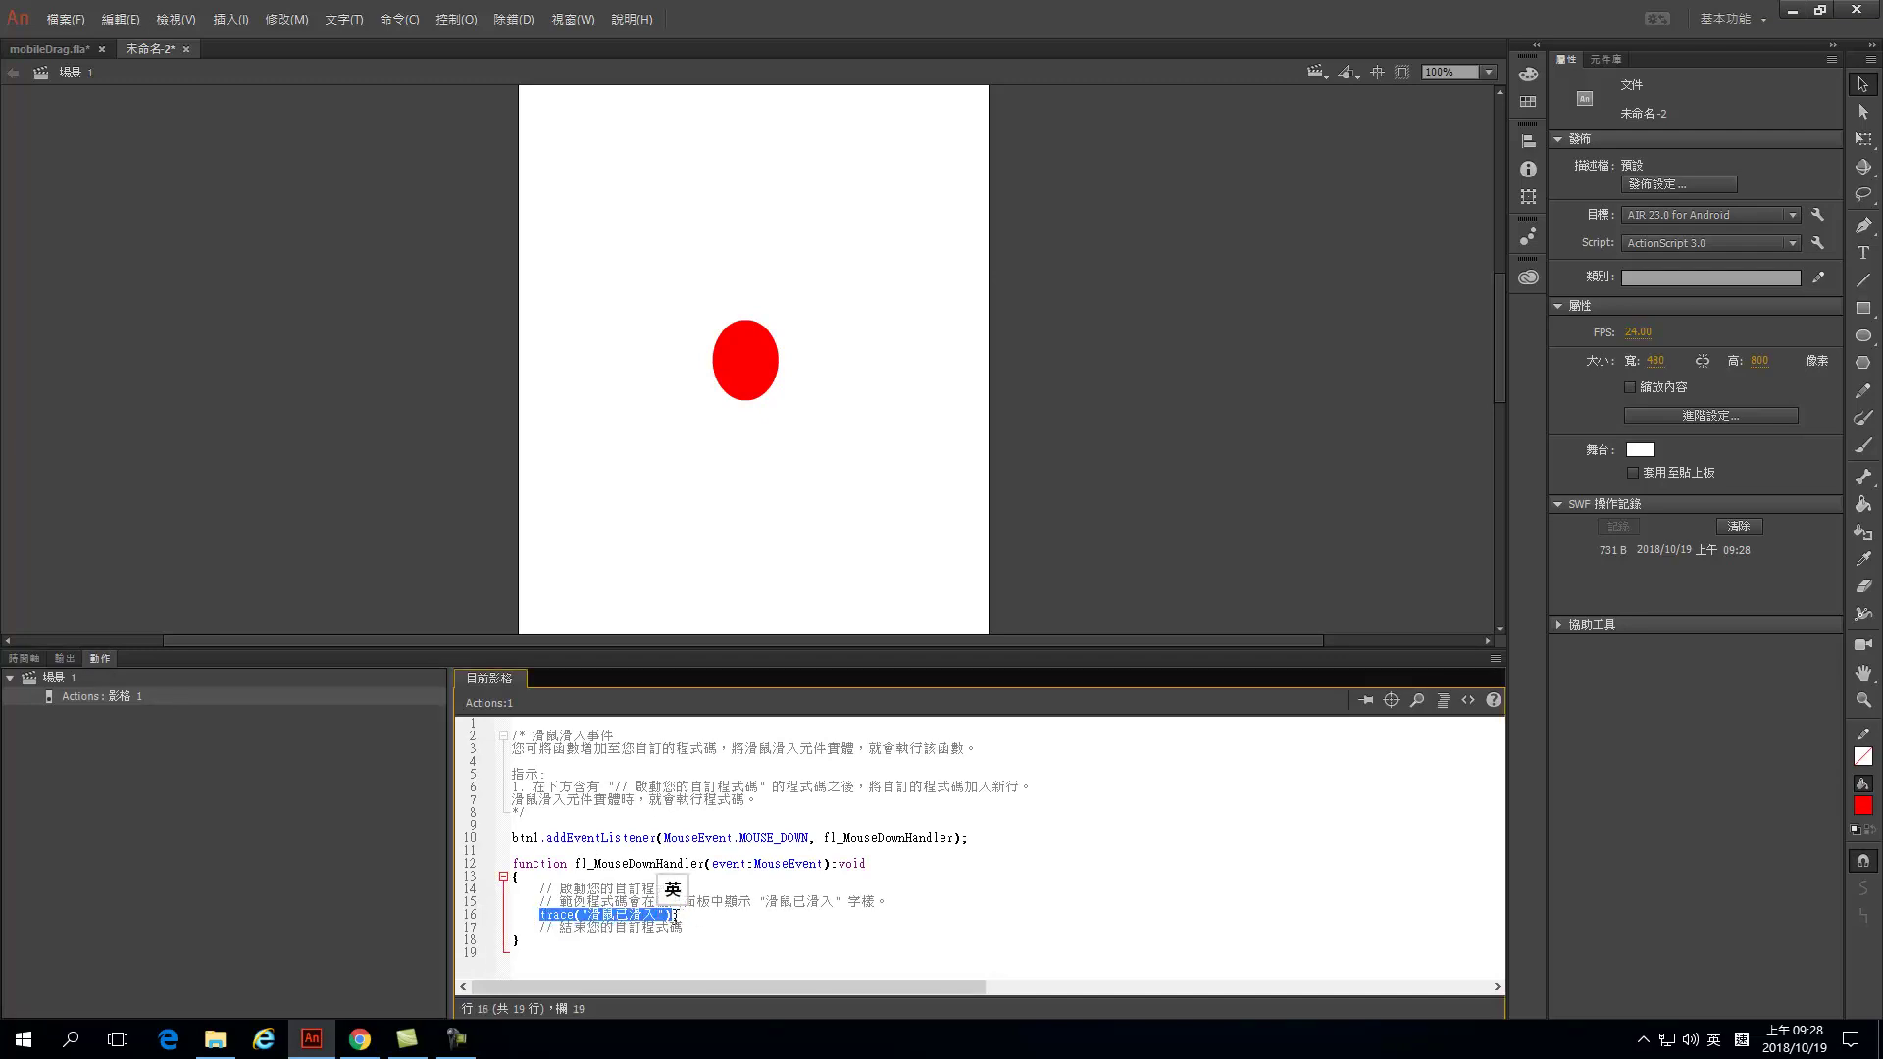
text(this)
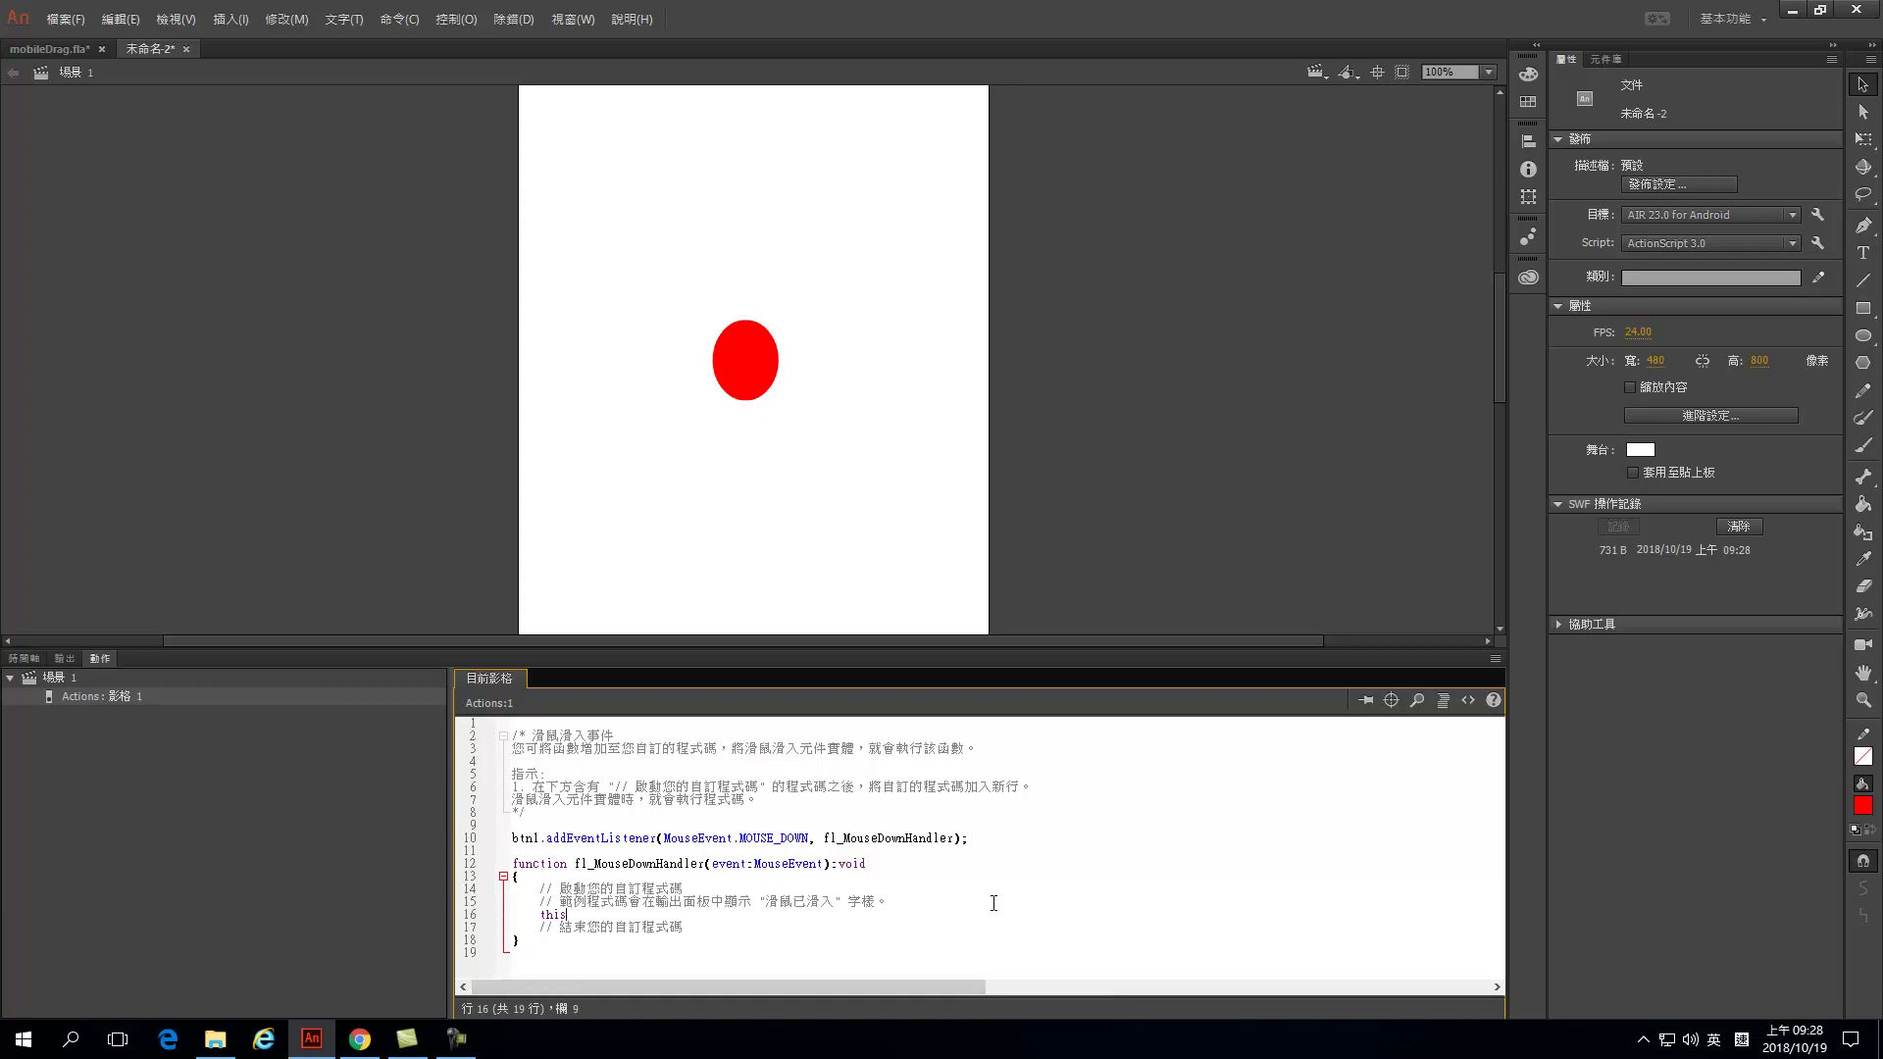
text(.s)
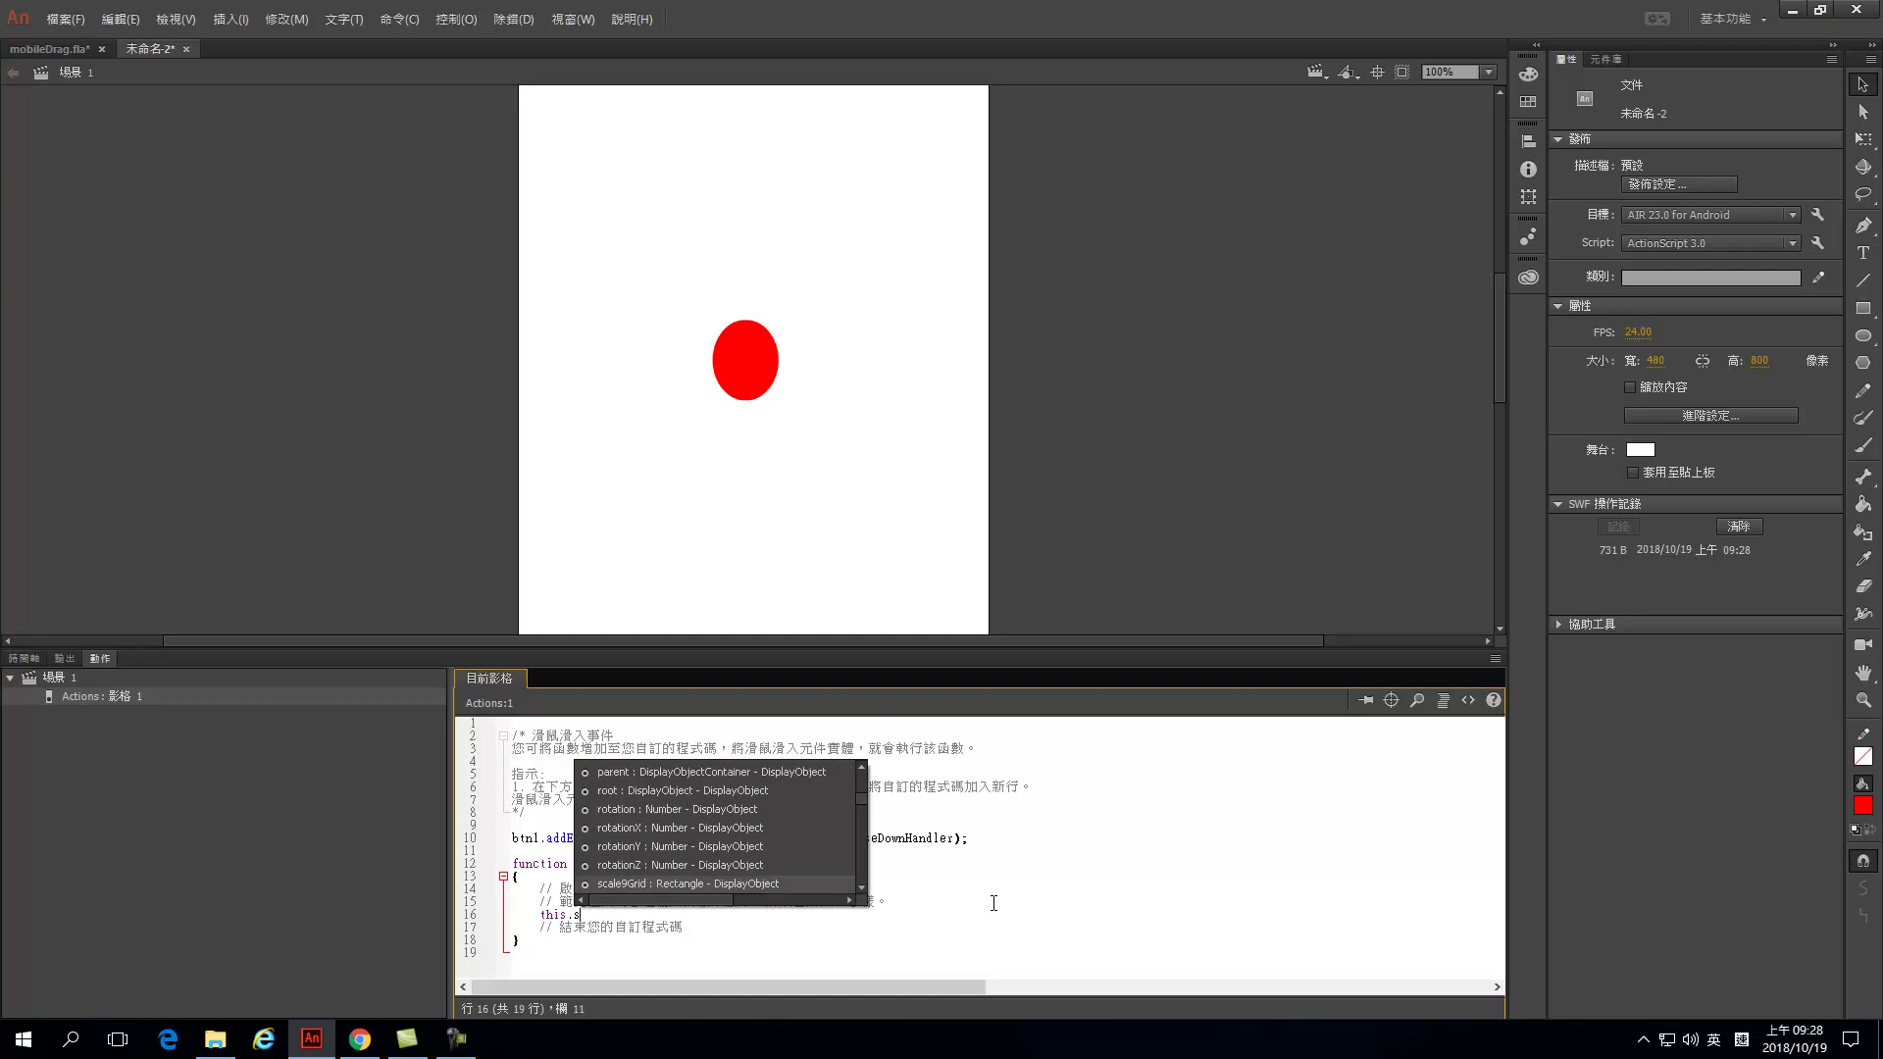
text(tart)
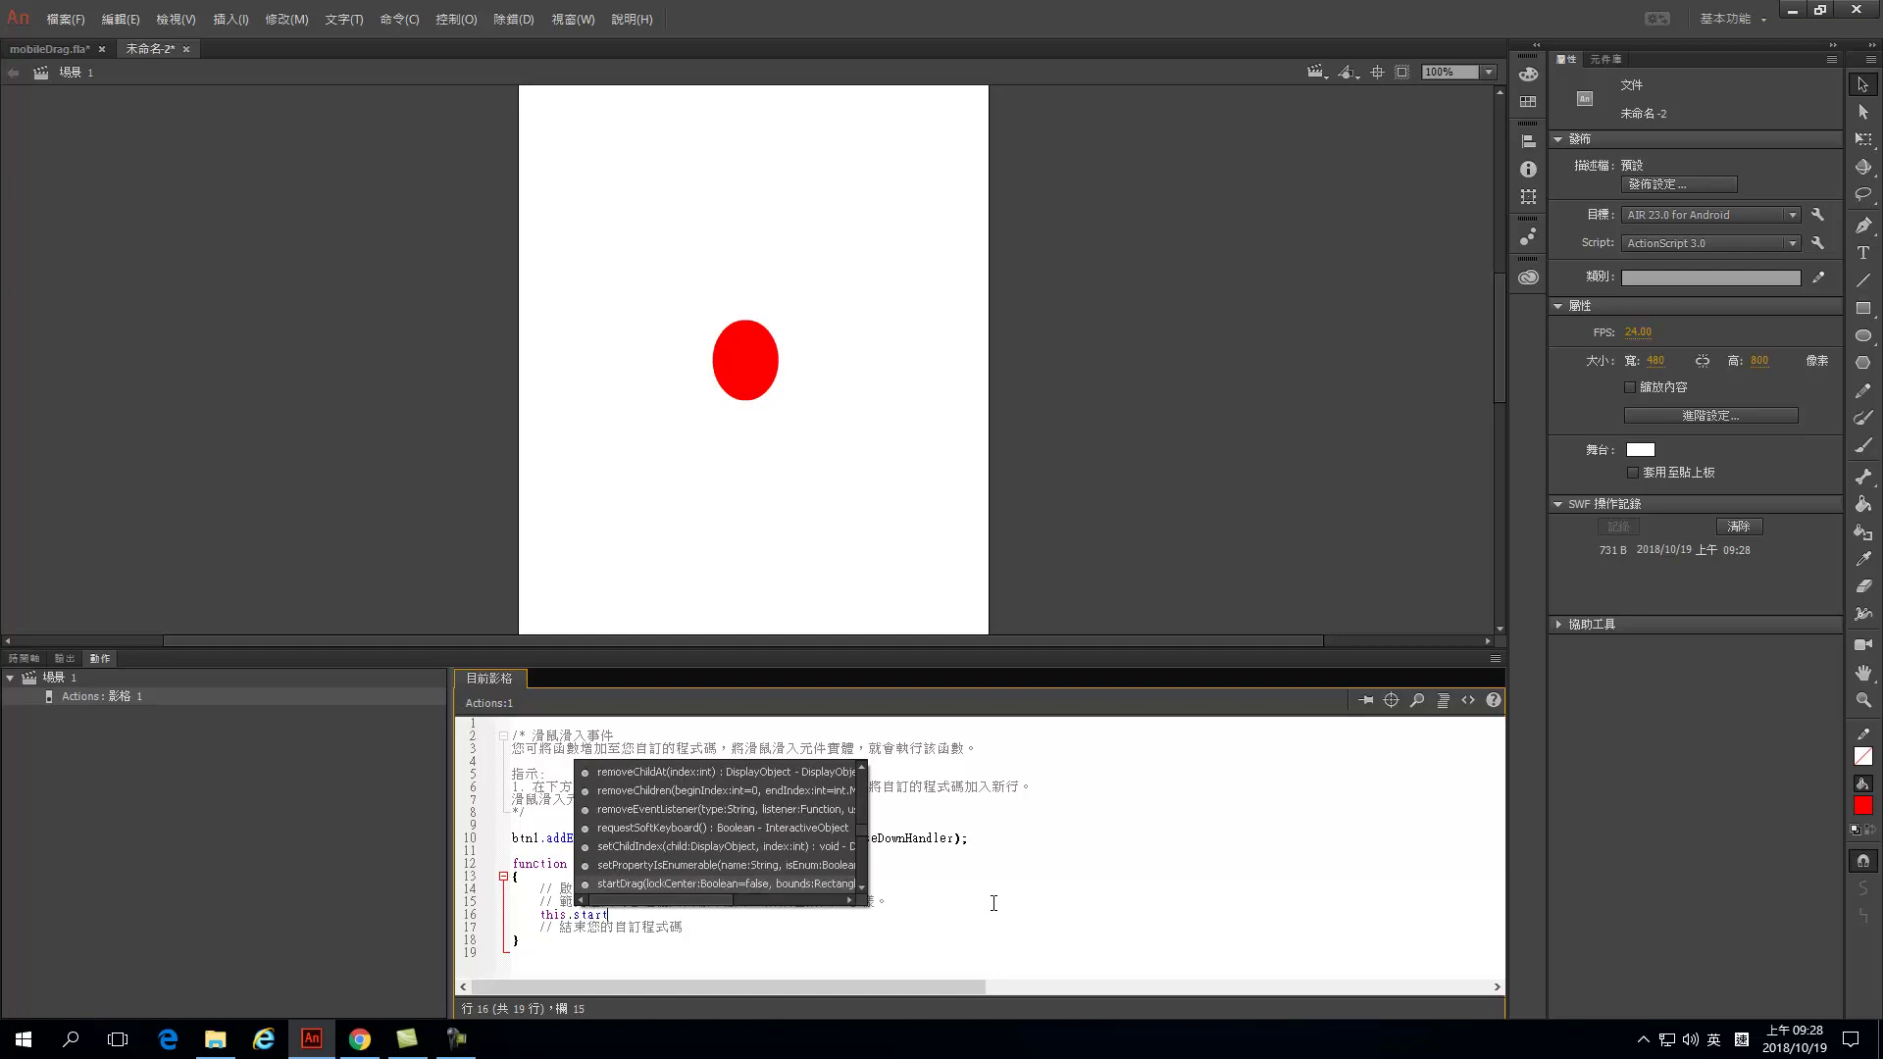
double_click(699, 887)
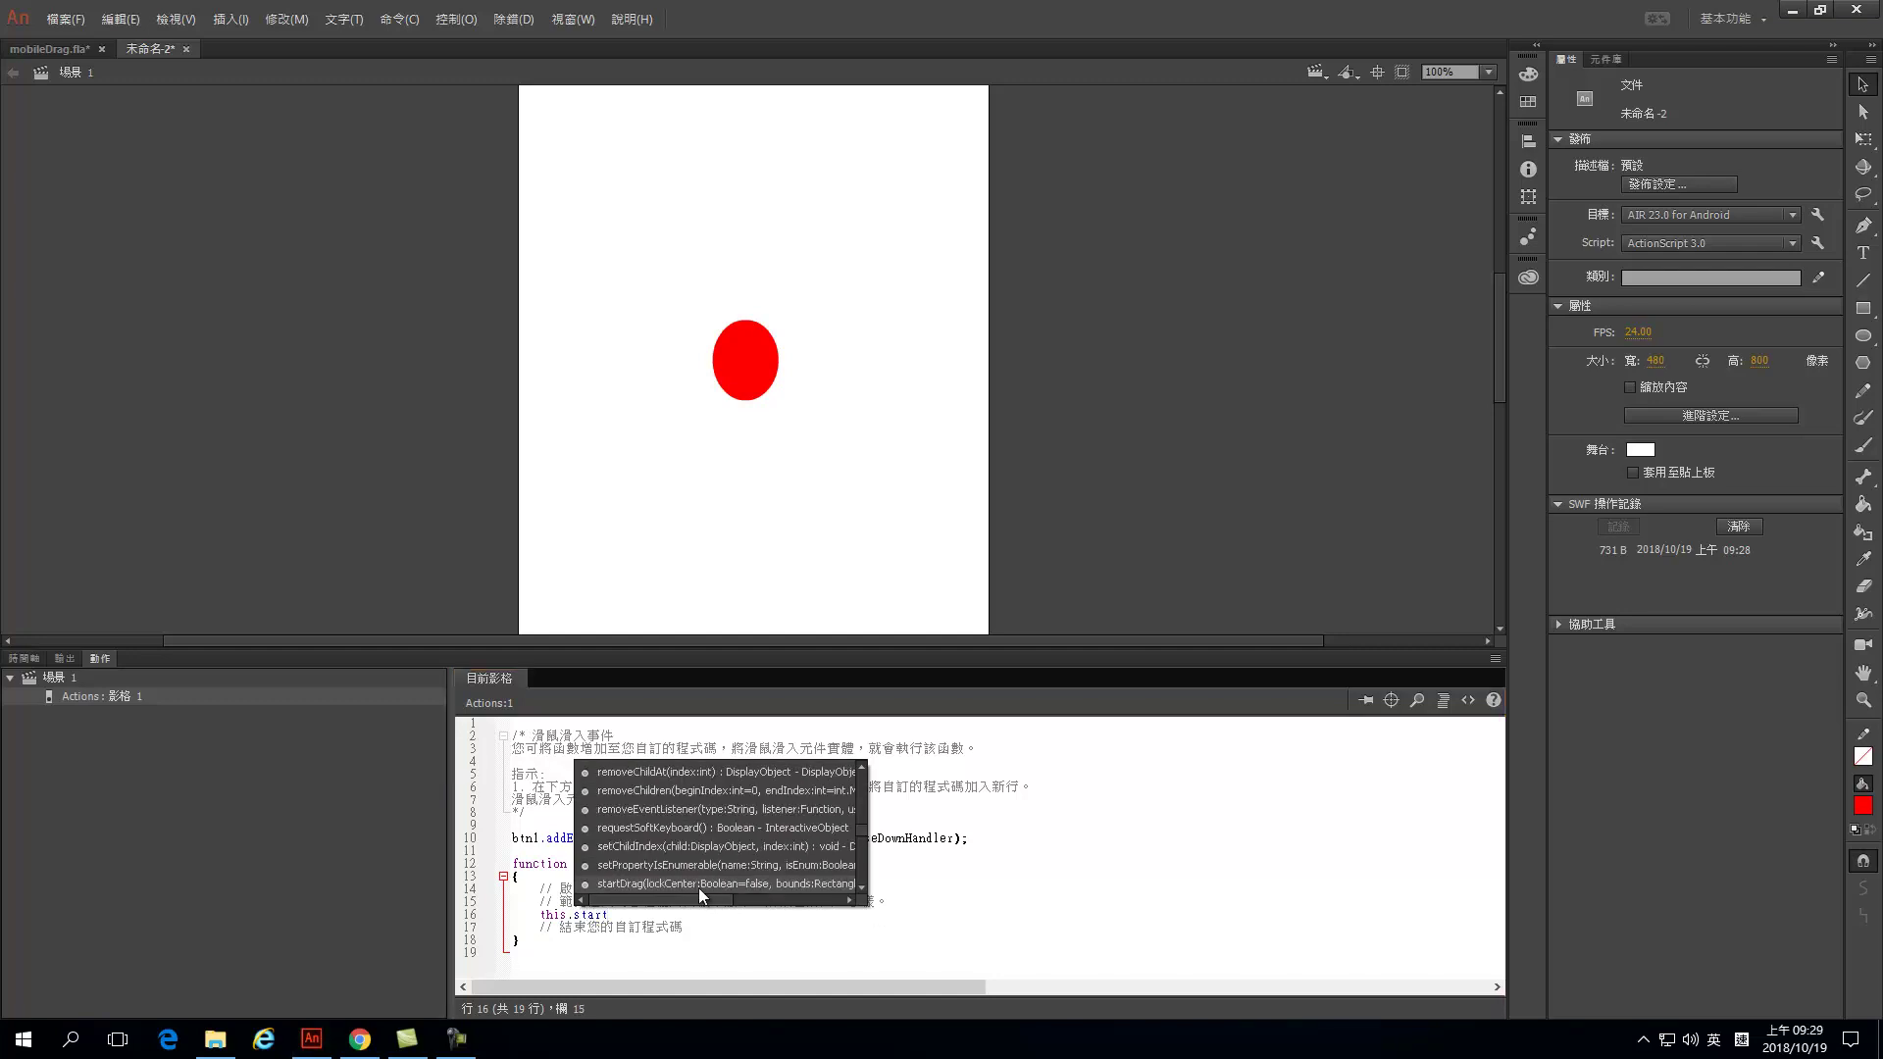
text(()
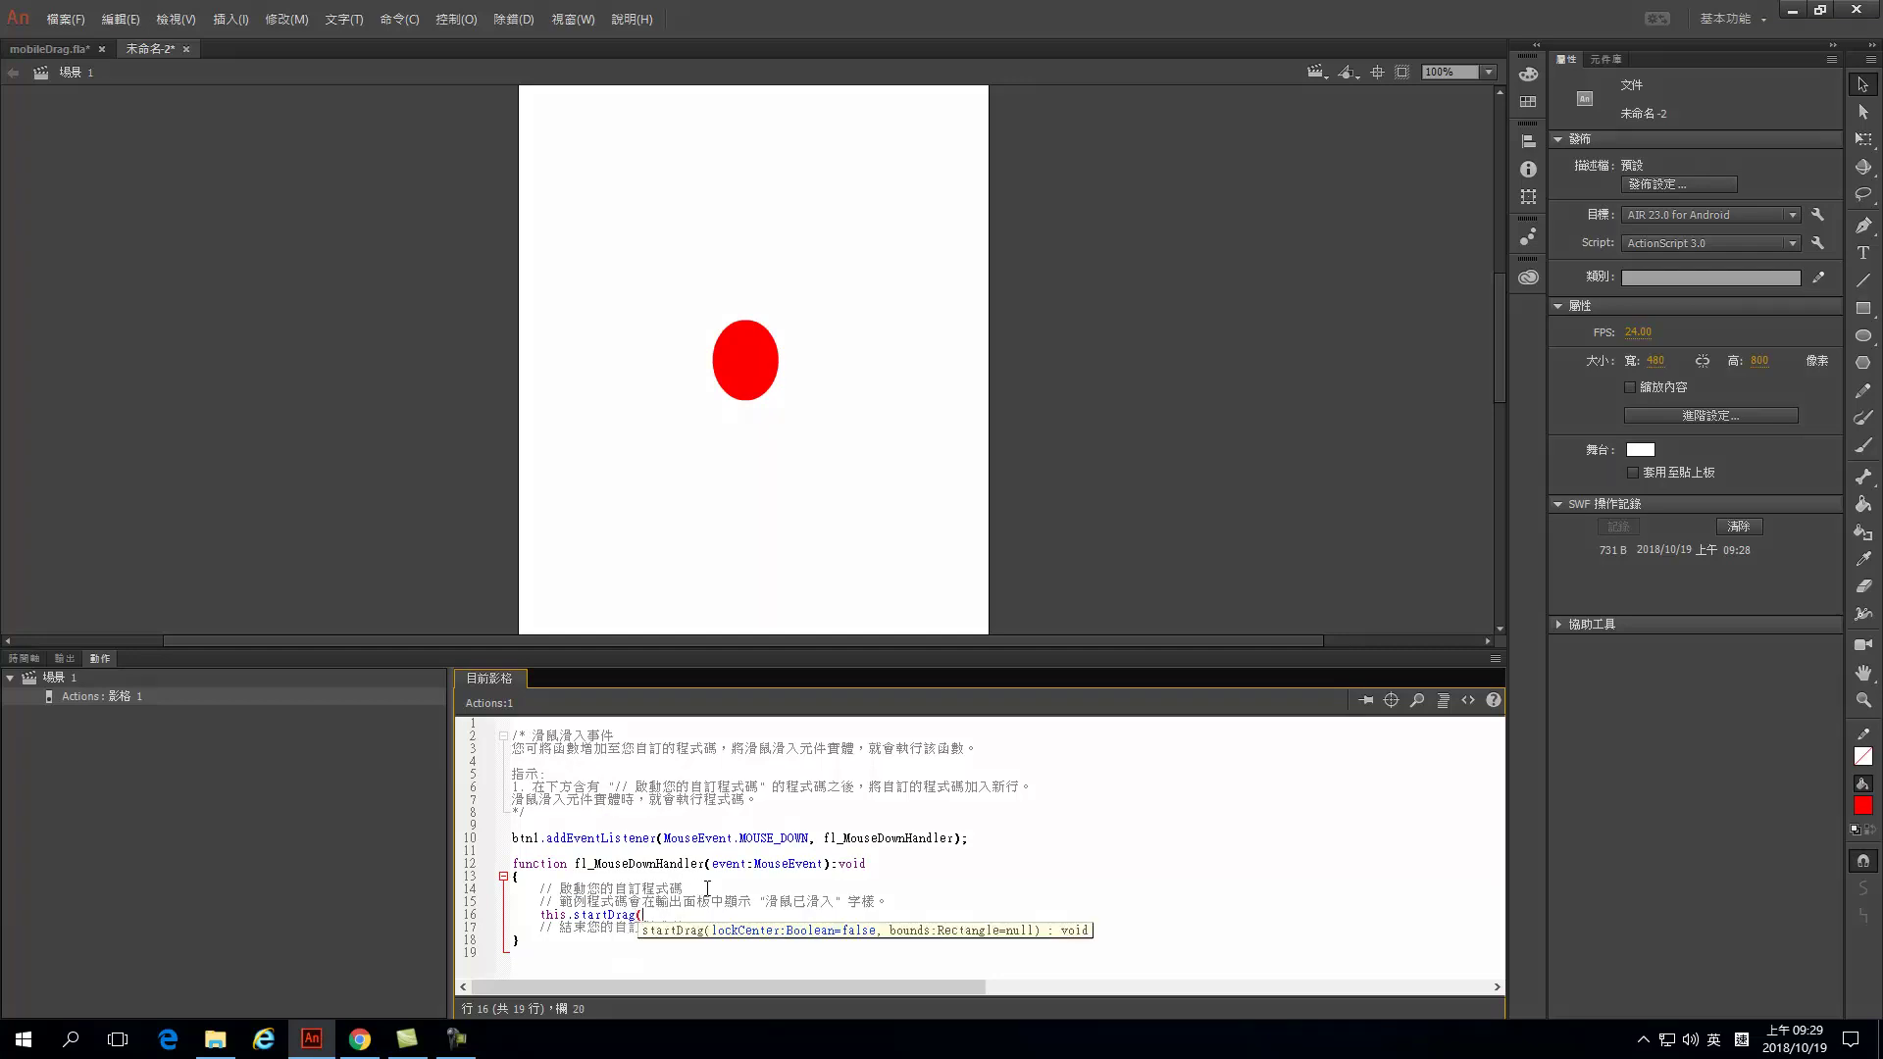
text();)
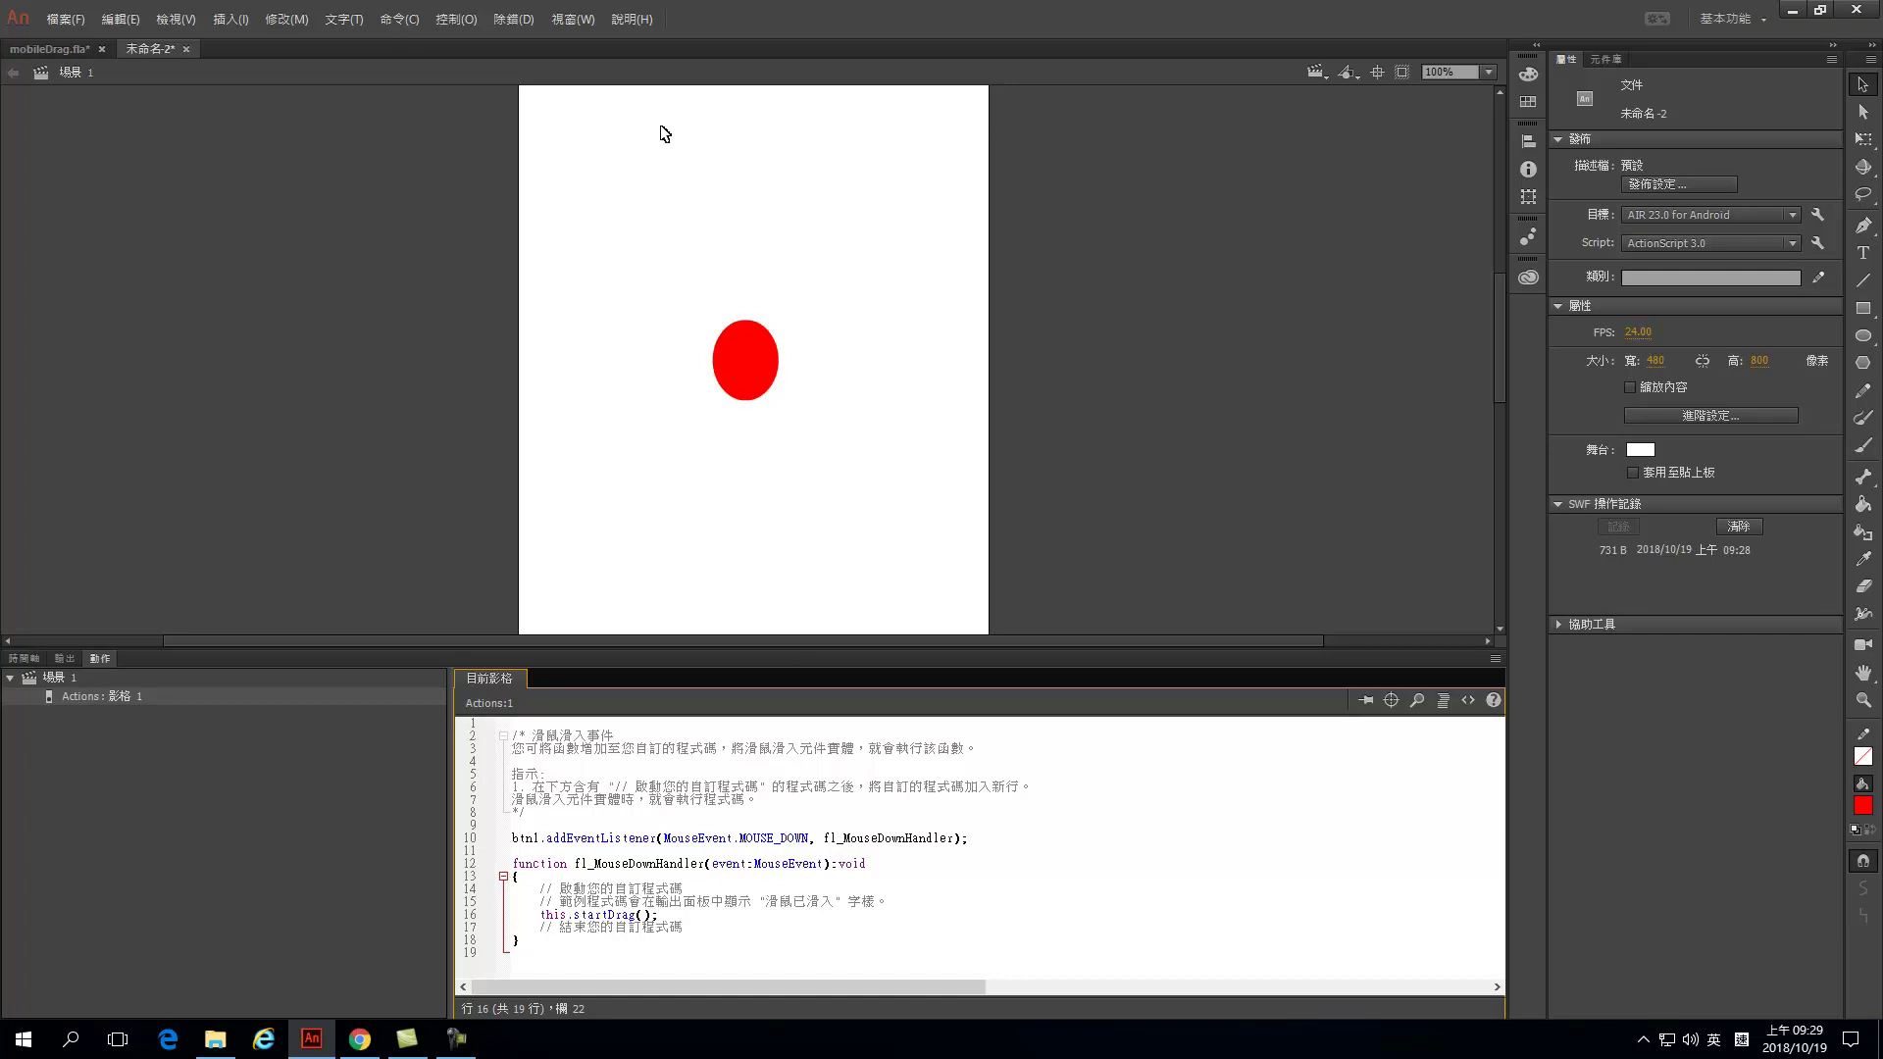
Test the movie and try moving the red oval in the preview.
click(441, 21)
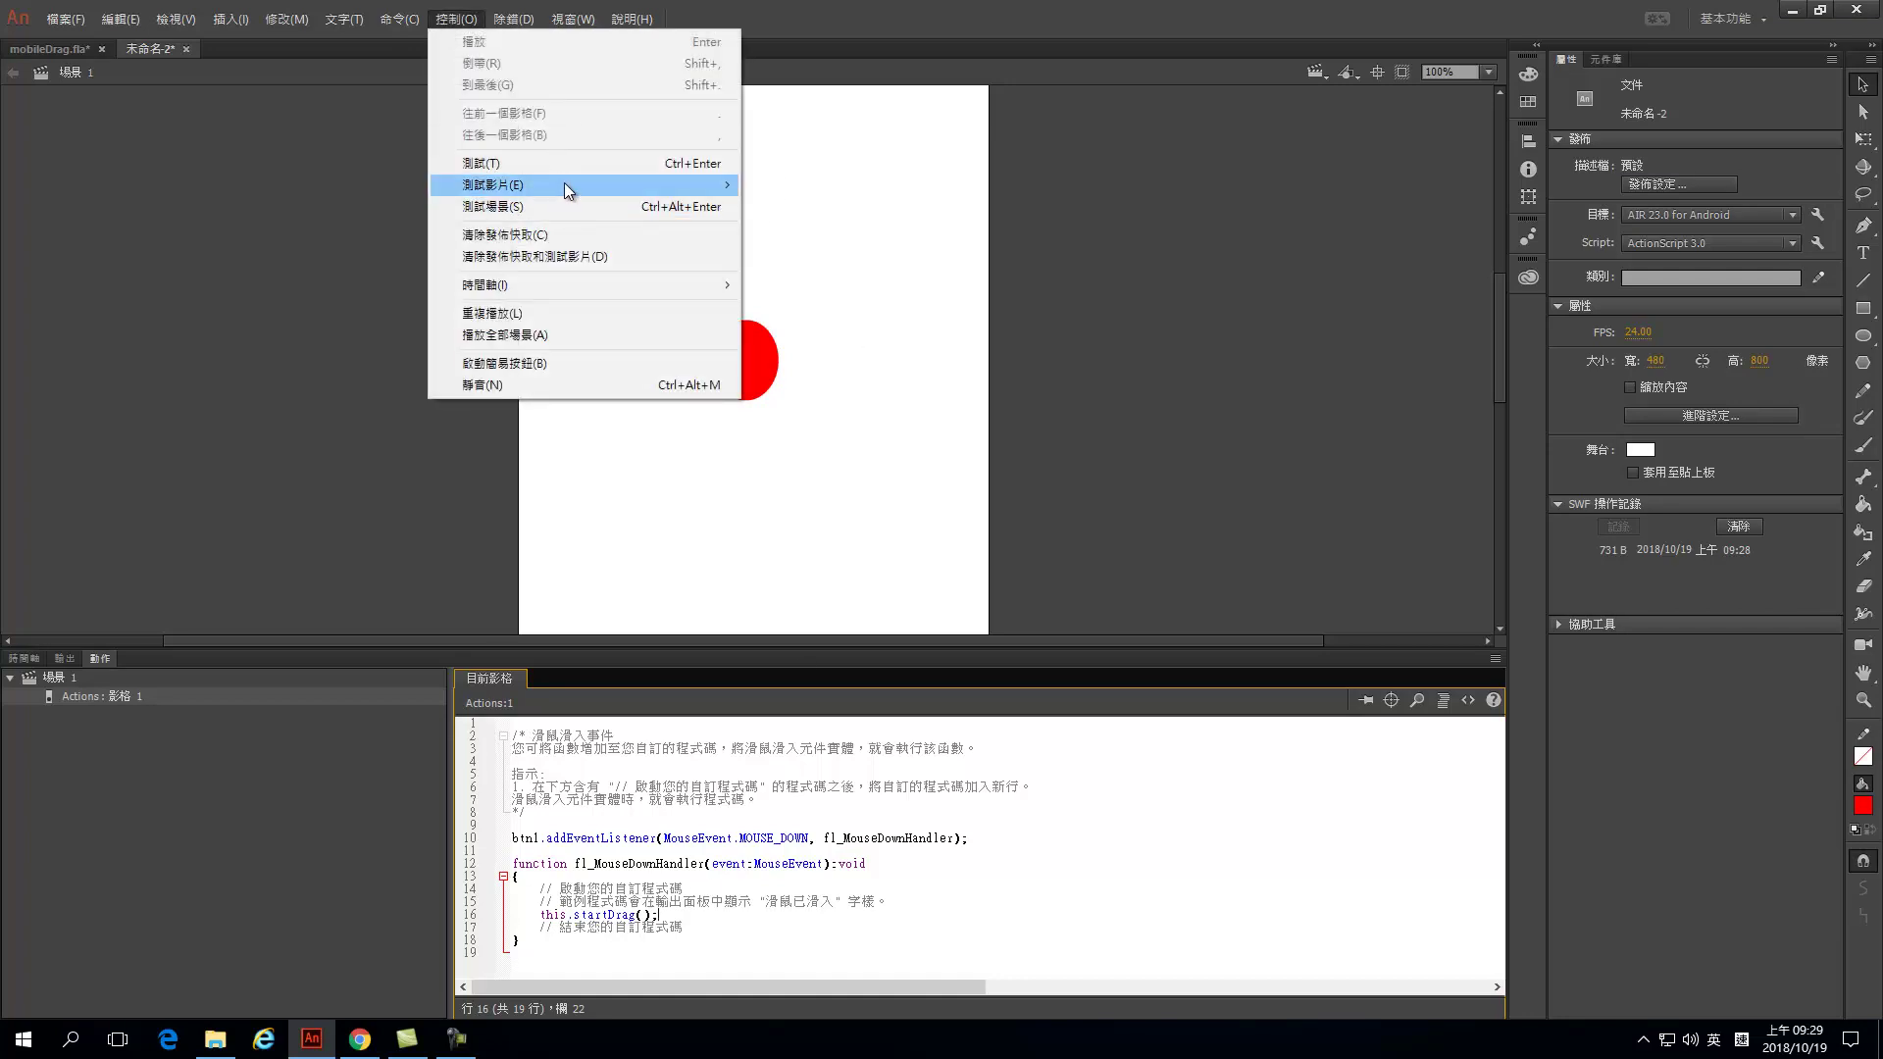
click(526, 160)
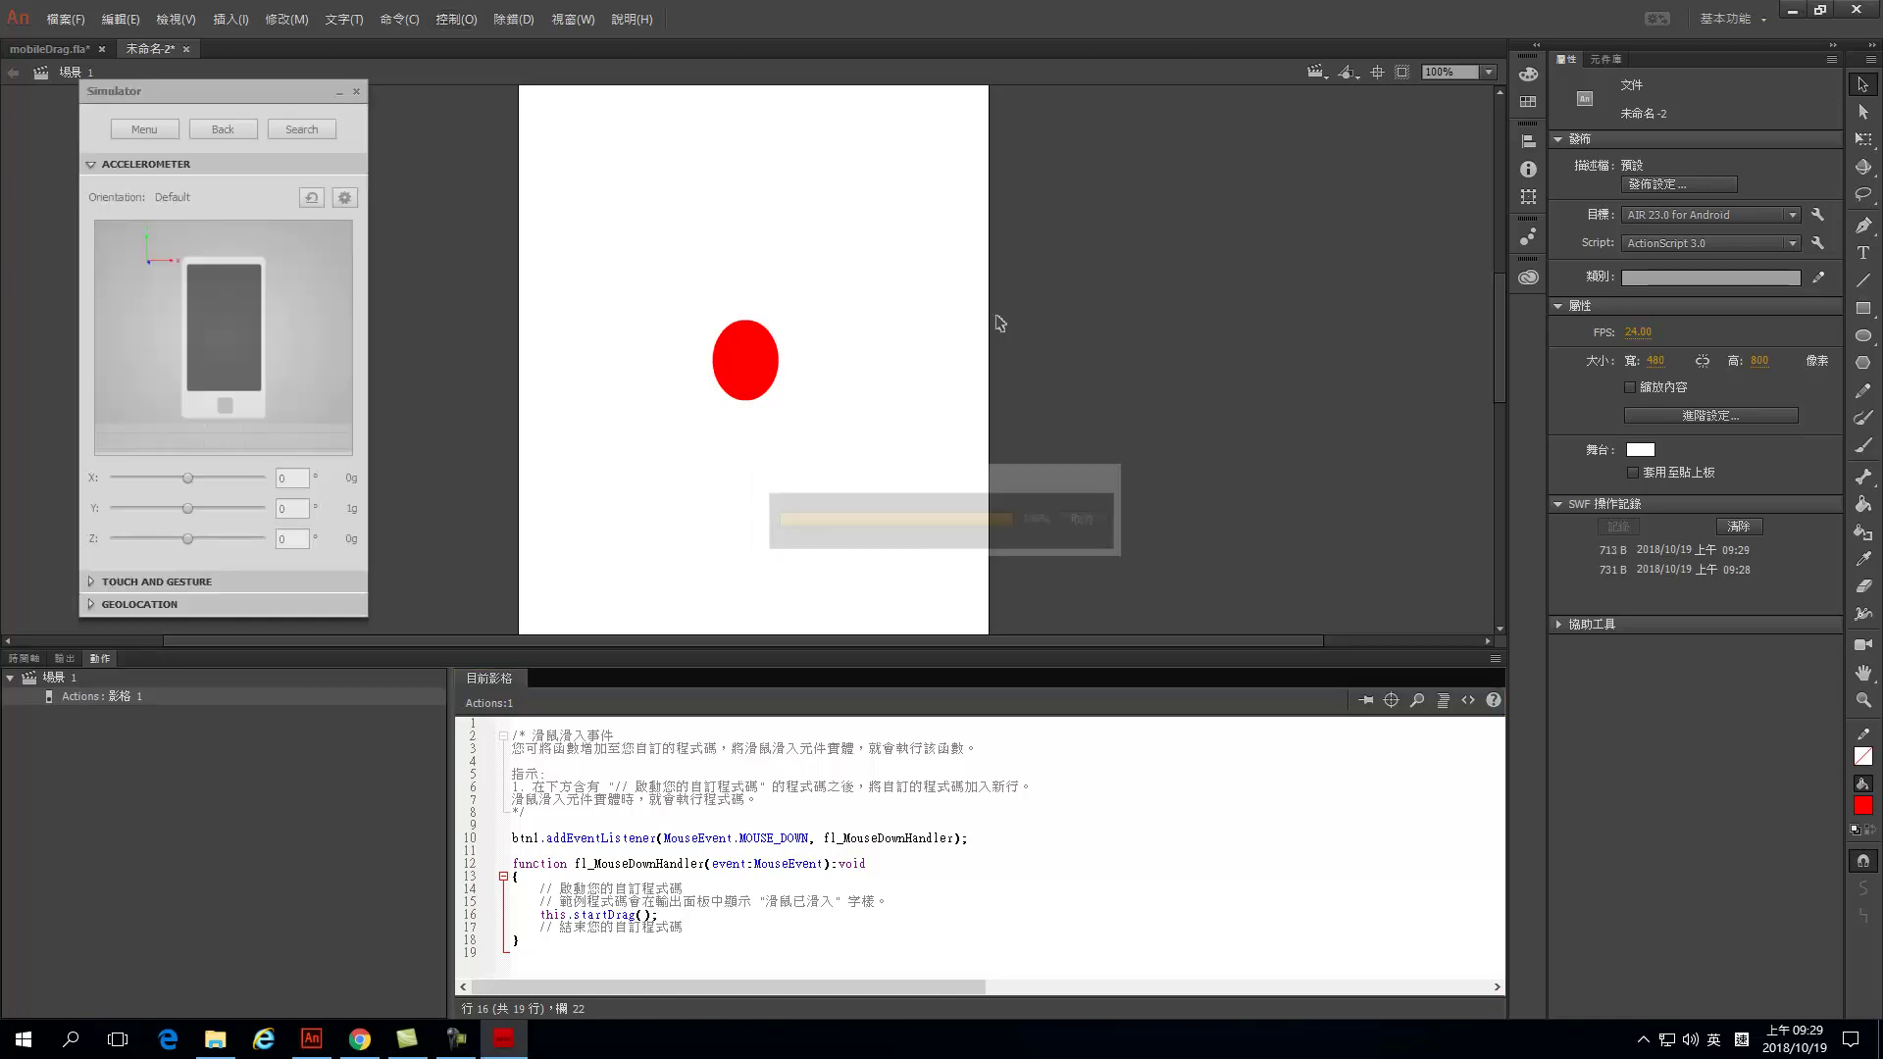
drag(950, 467, 987, 253)
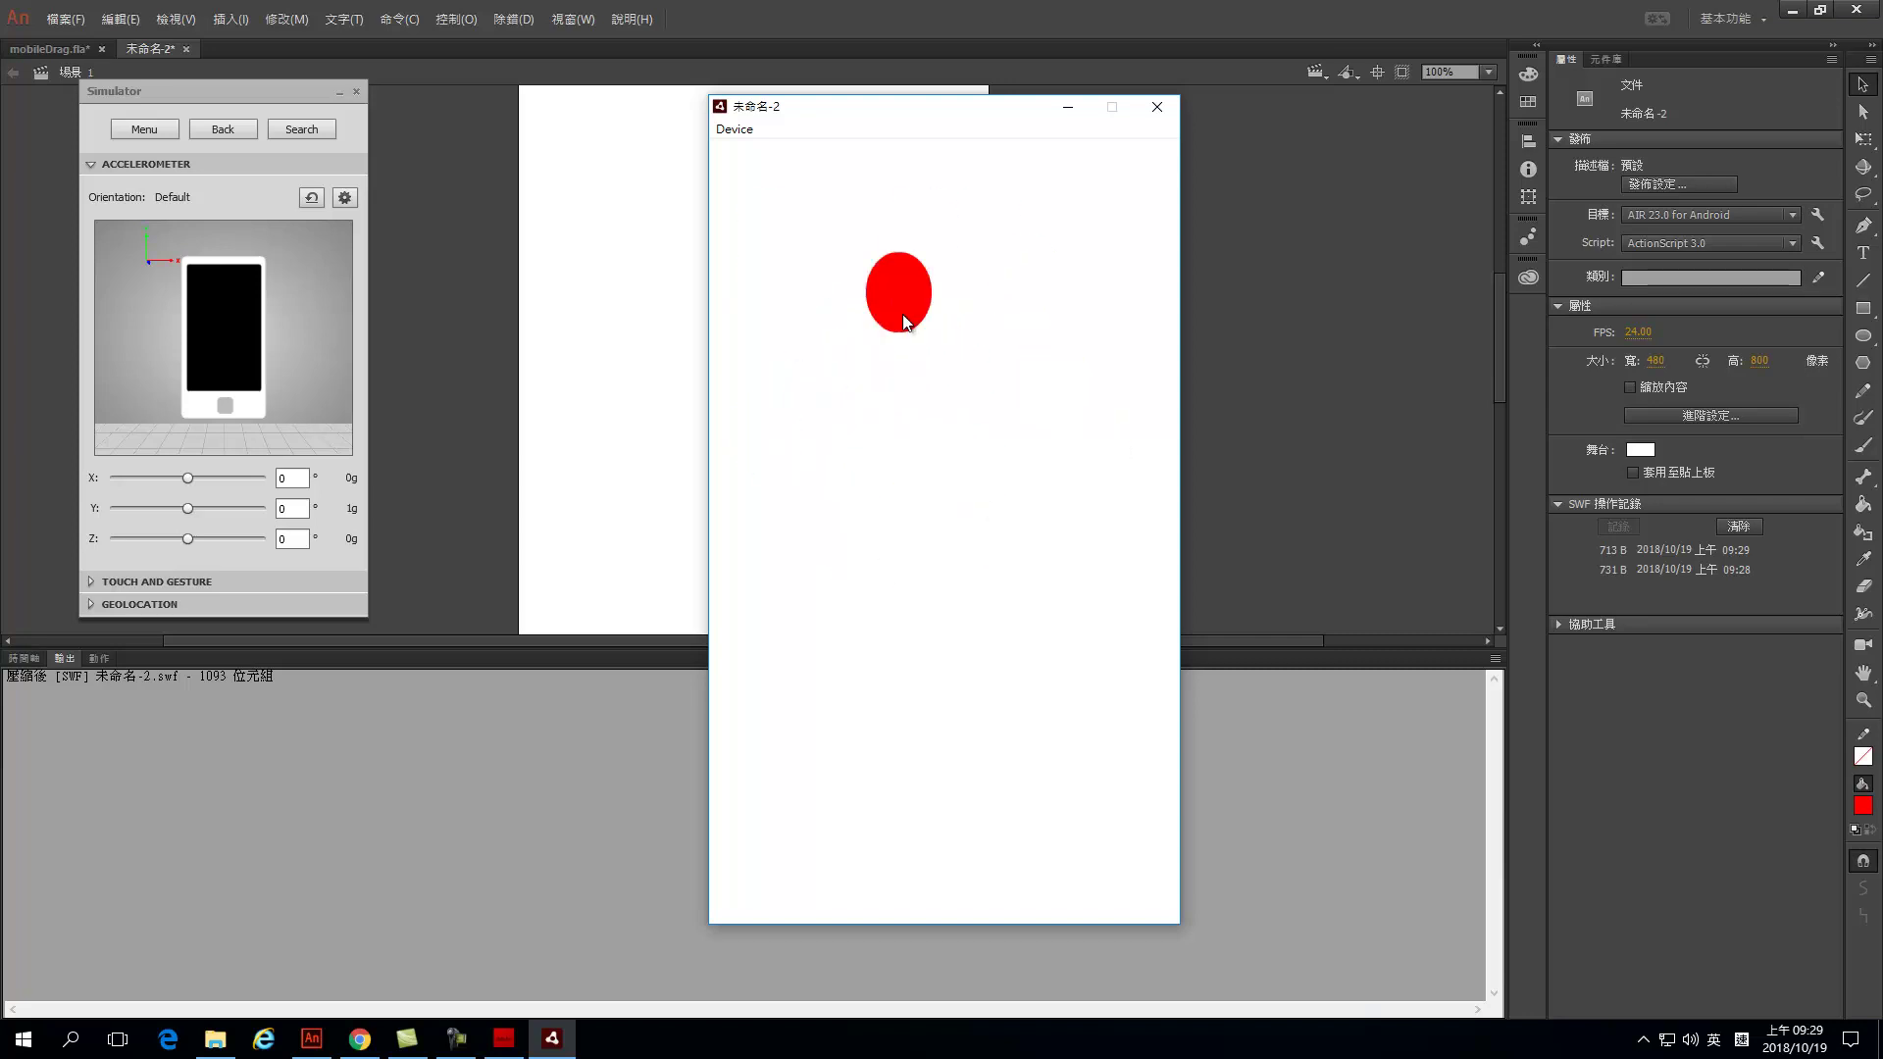
Move the red oval around in the preview, close the preview, and return to the frame's code.
drag(941, 423, 1169, 106)
click(1169, 106)
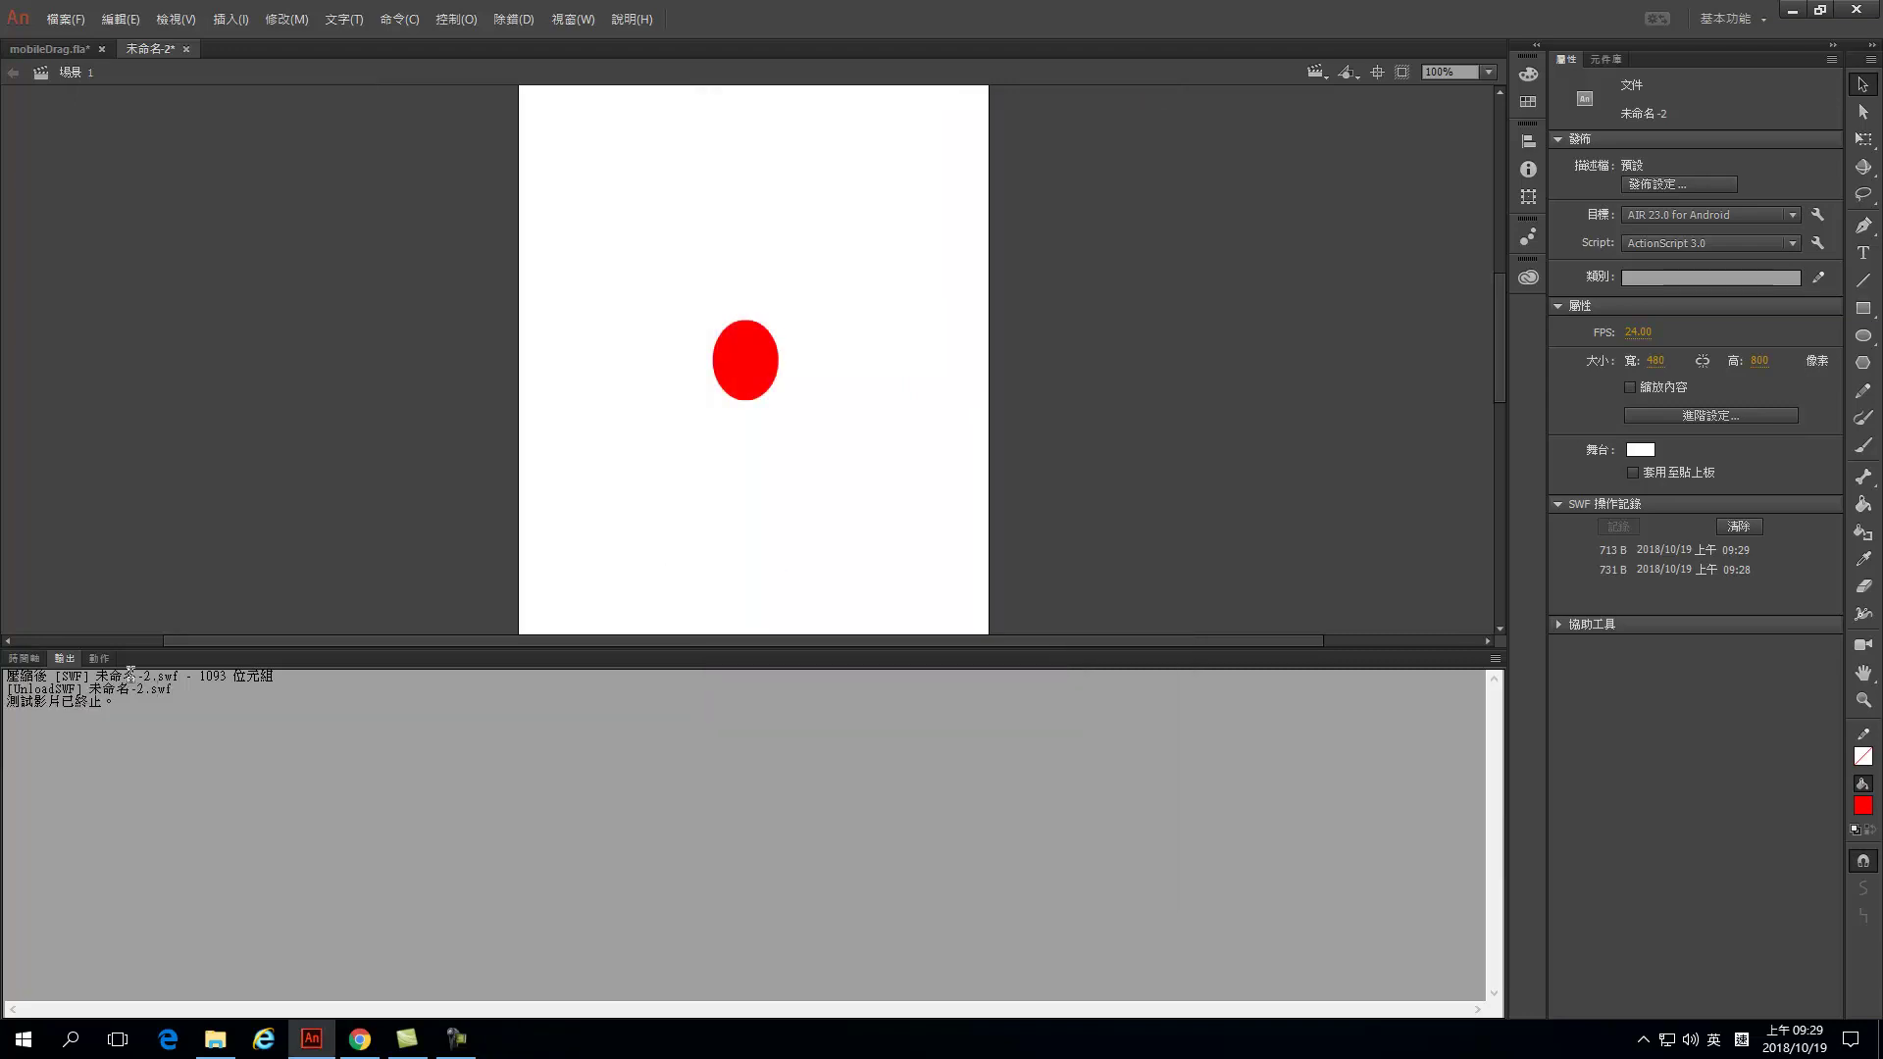
click(101, 660)
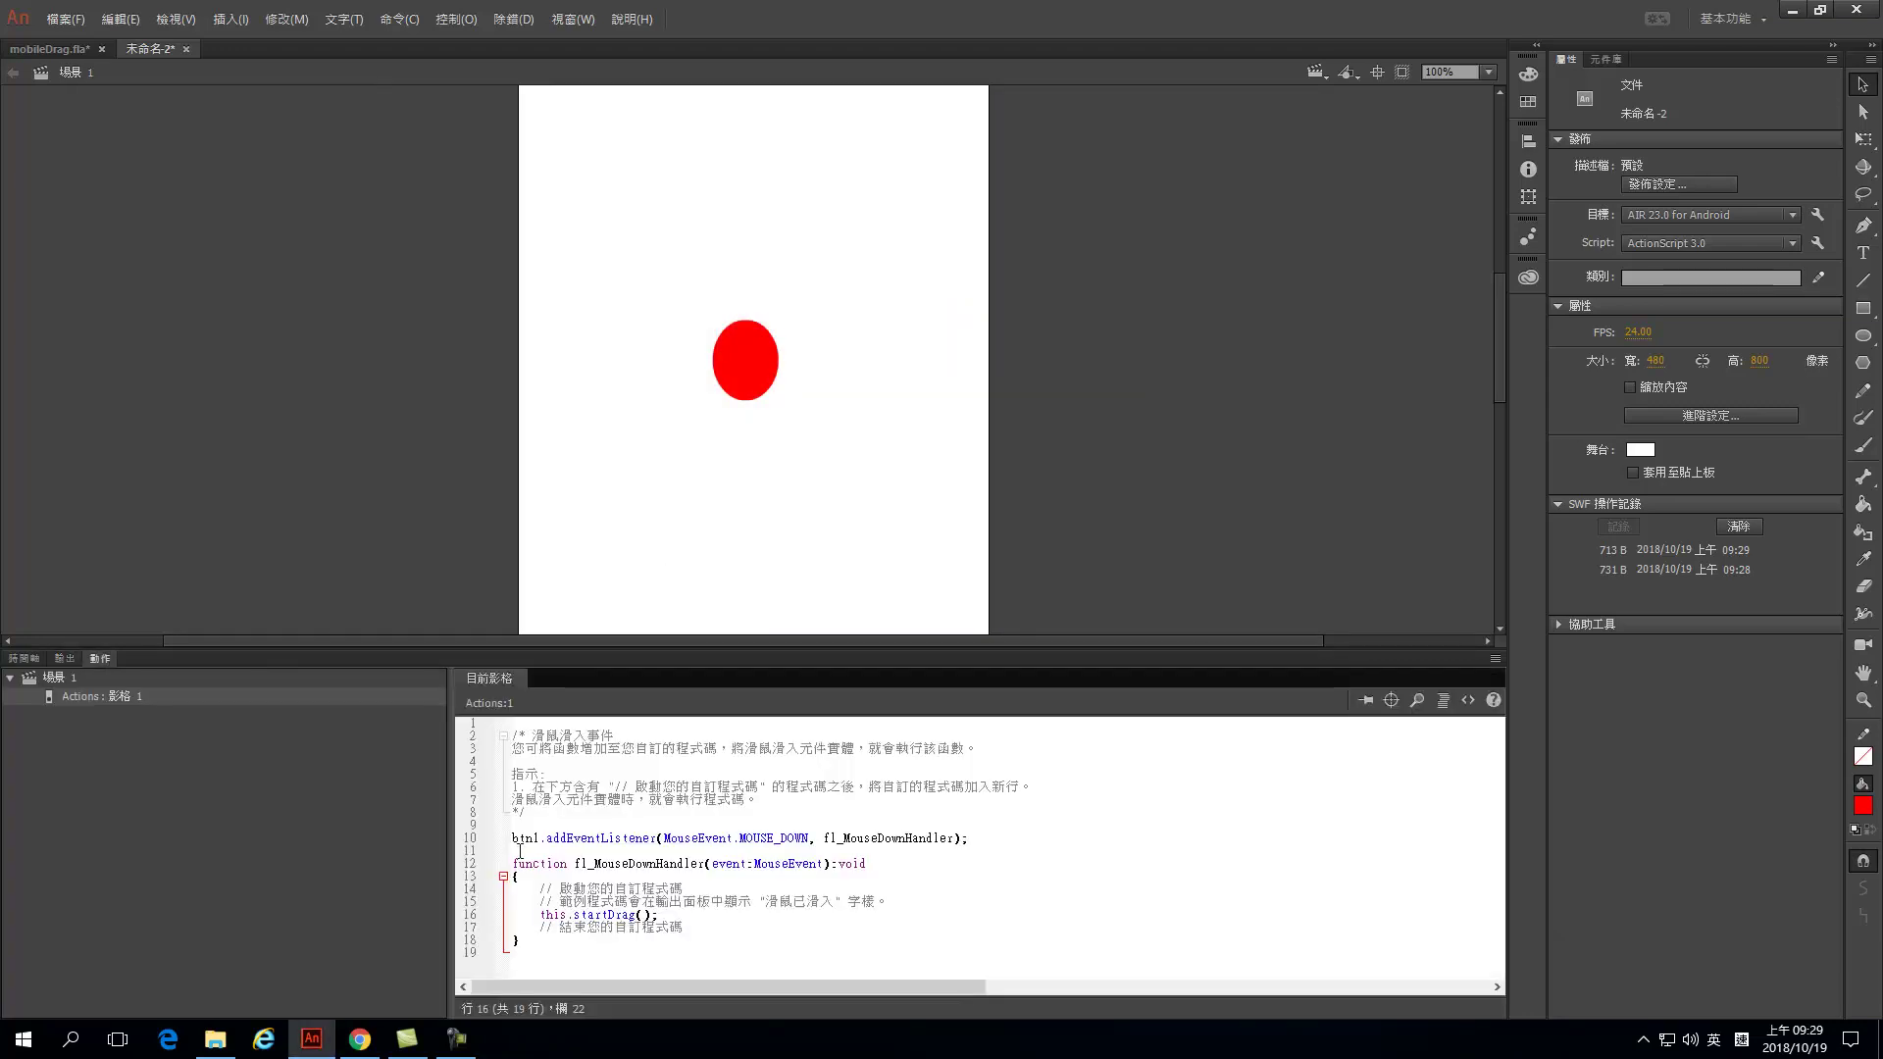
Duplicate the btn1 listener line below itself and change the copy to MouseEvent.MOUSE_UP with fl_MouseUpHandler.
drag(513, 839, 977, 842)
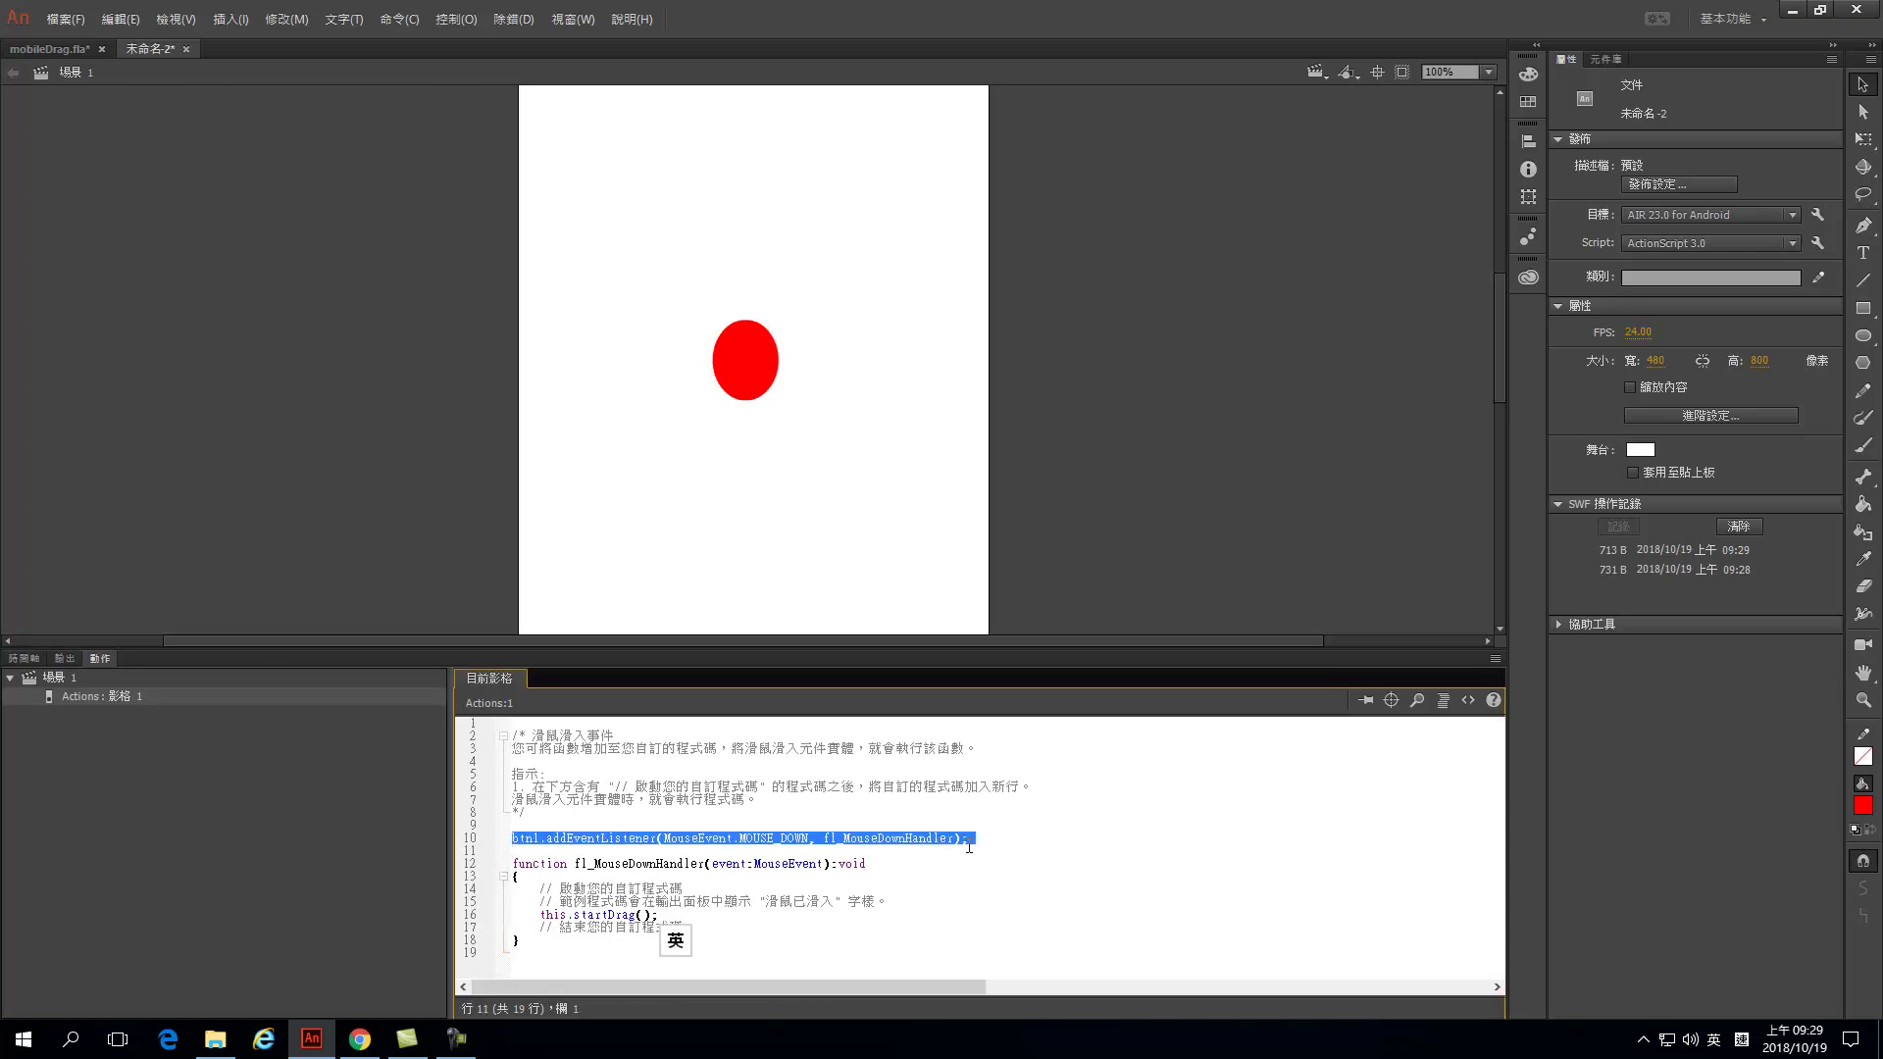
click(986, 839)
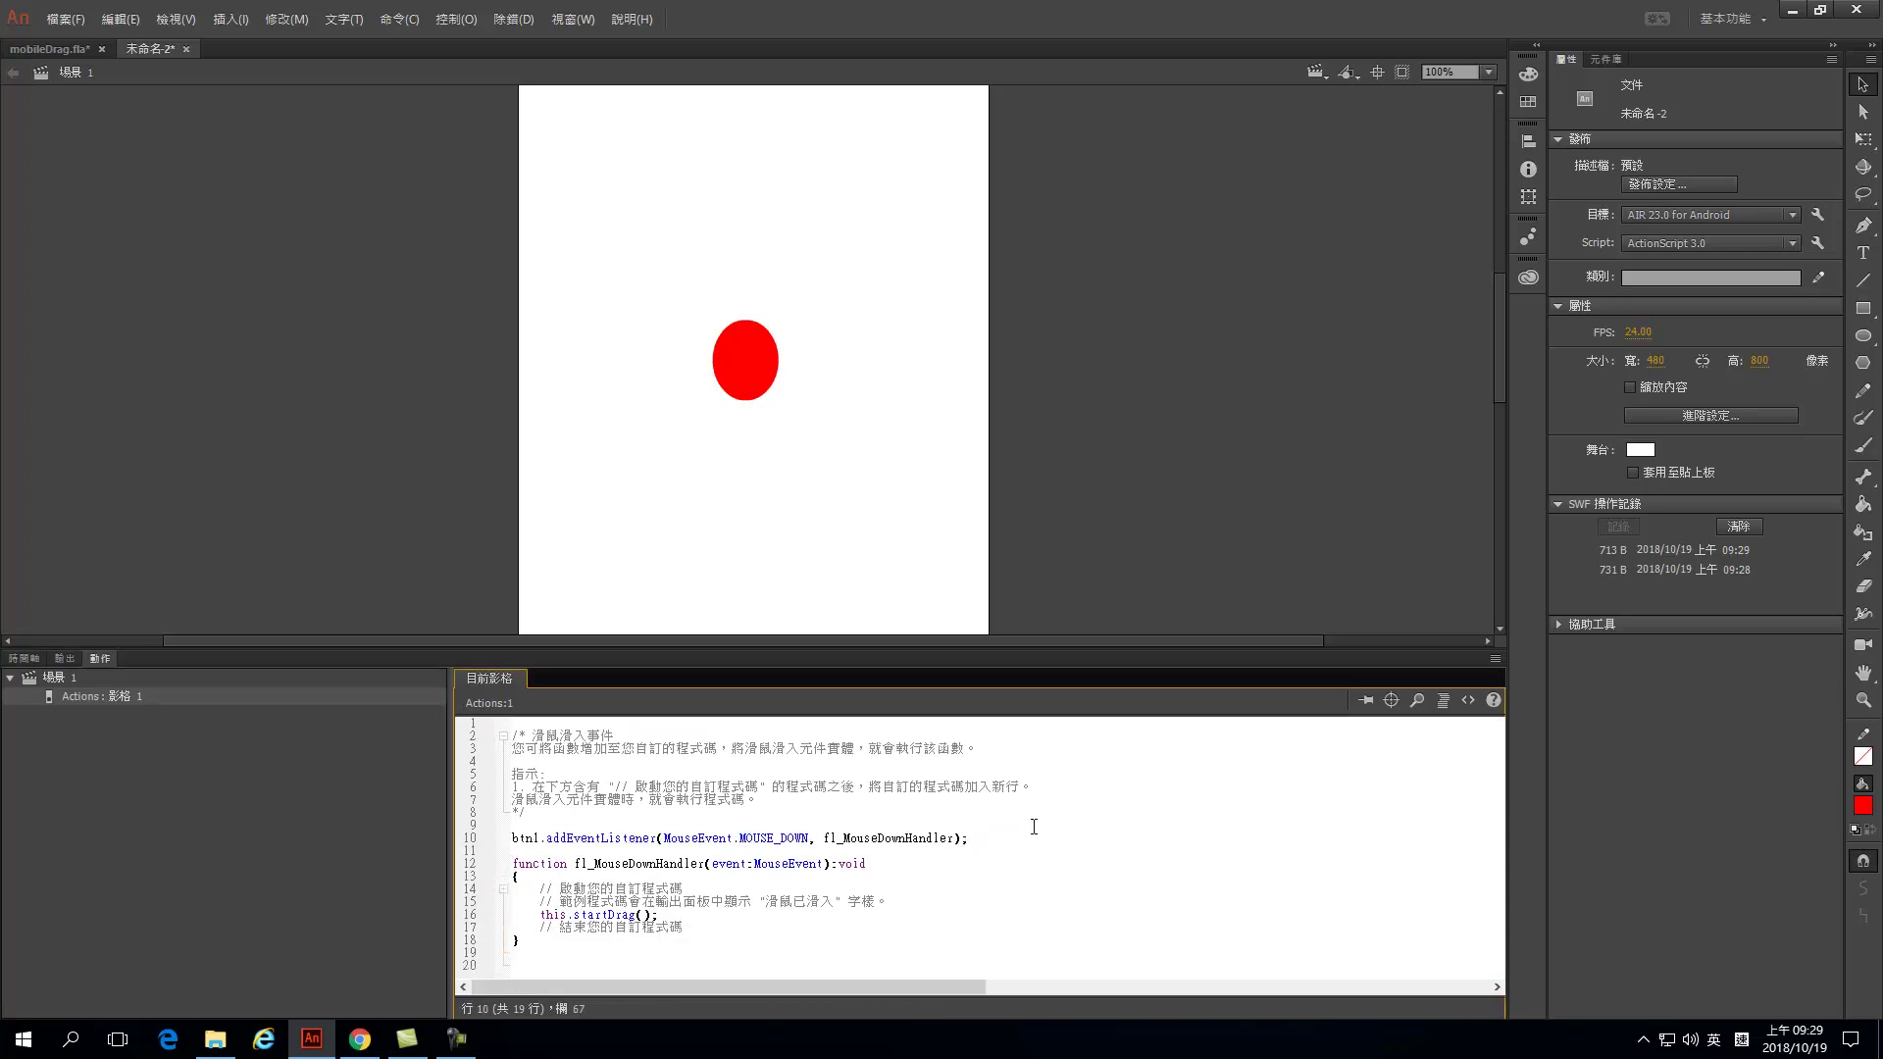
key(Return)
text(btn1.addEventListener(MouseEvent.MOUSE_DOWN, fl_MouseDownHandler);)
drag(782, 853, 809, 853)
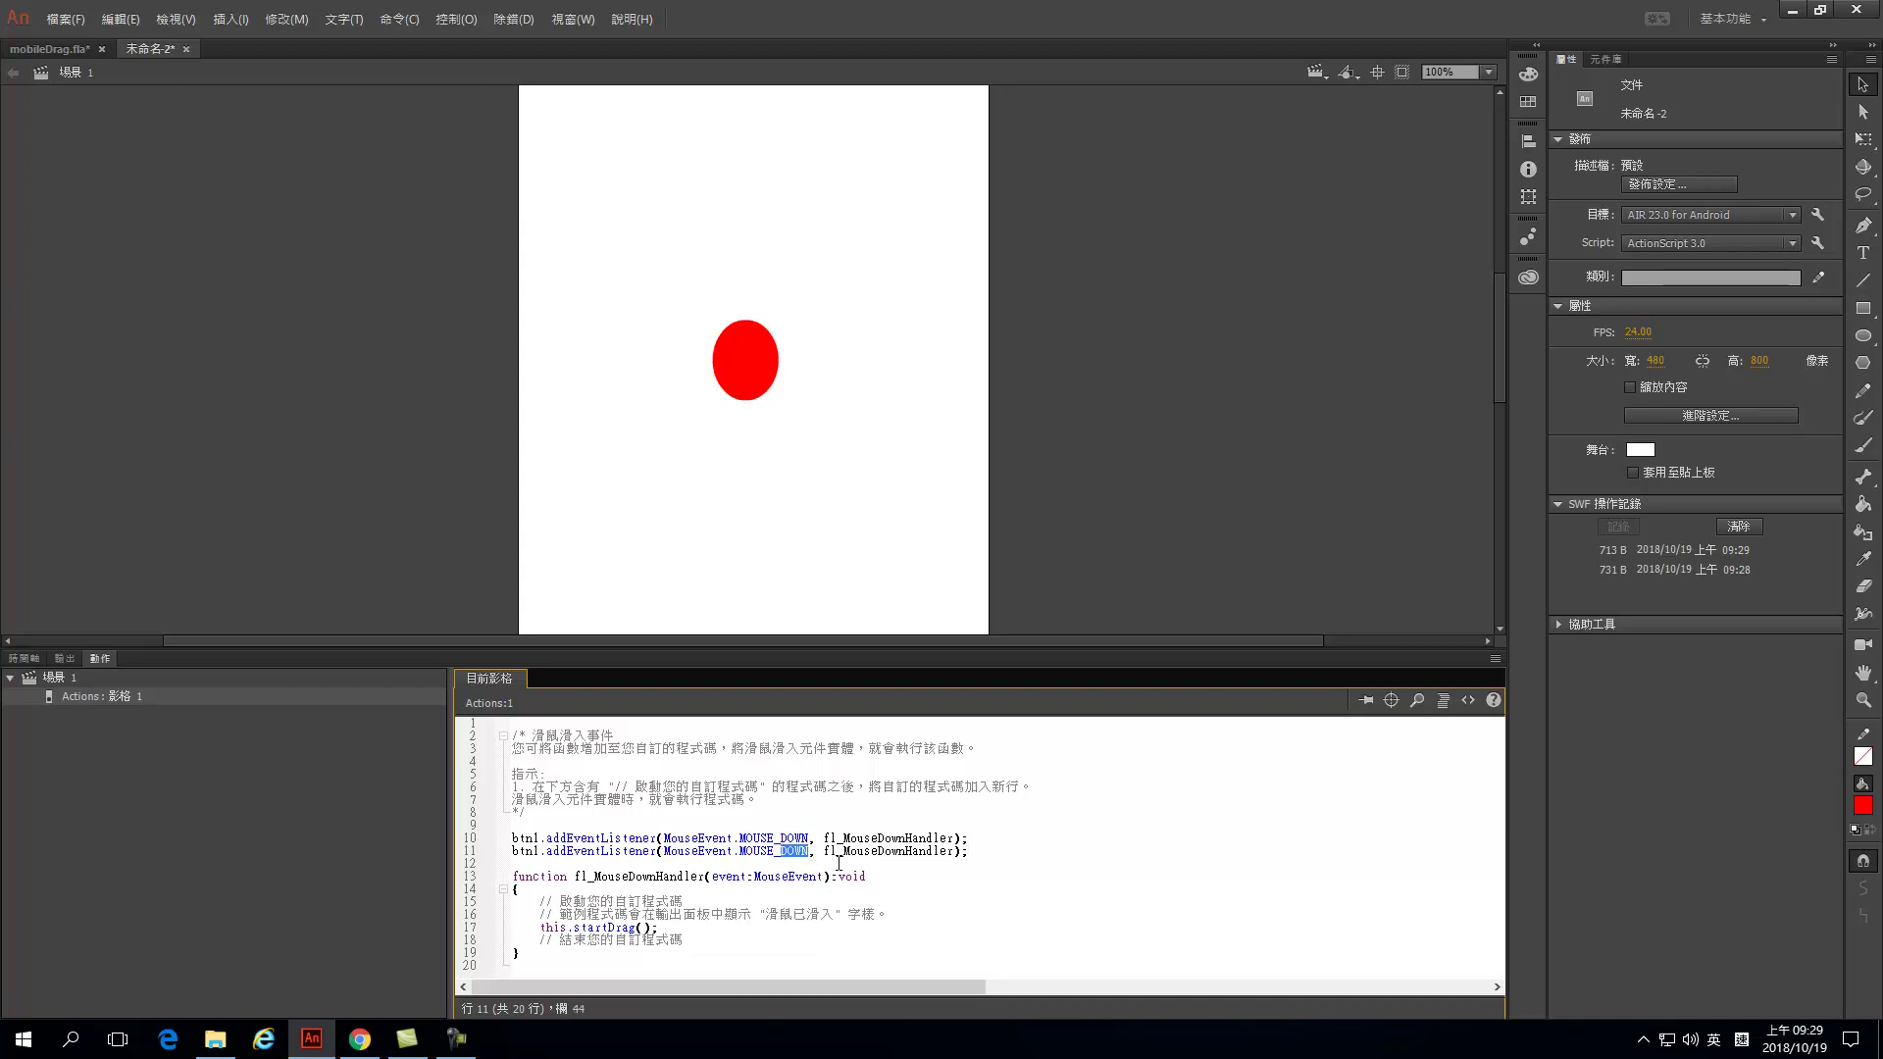
text(UP)
drag(864, 852, 891, 855)
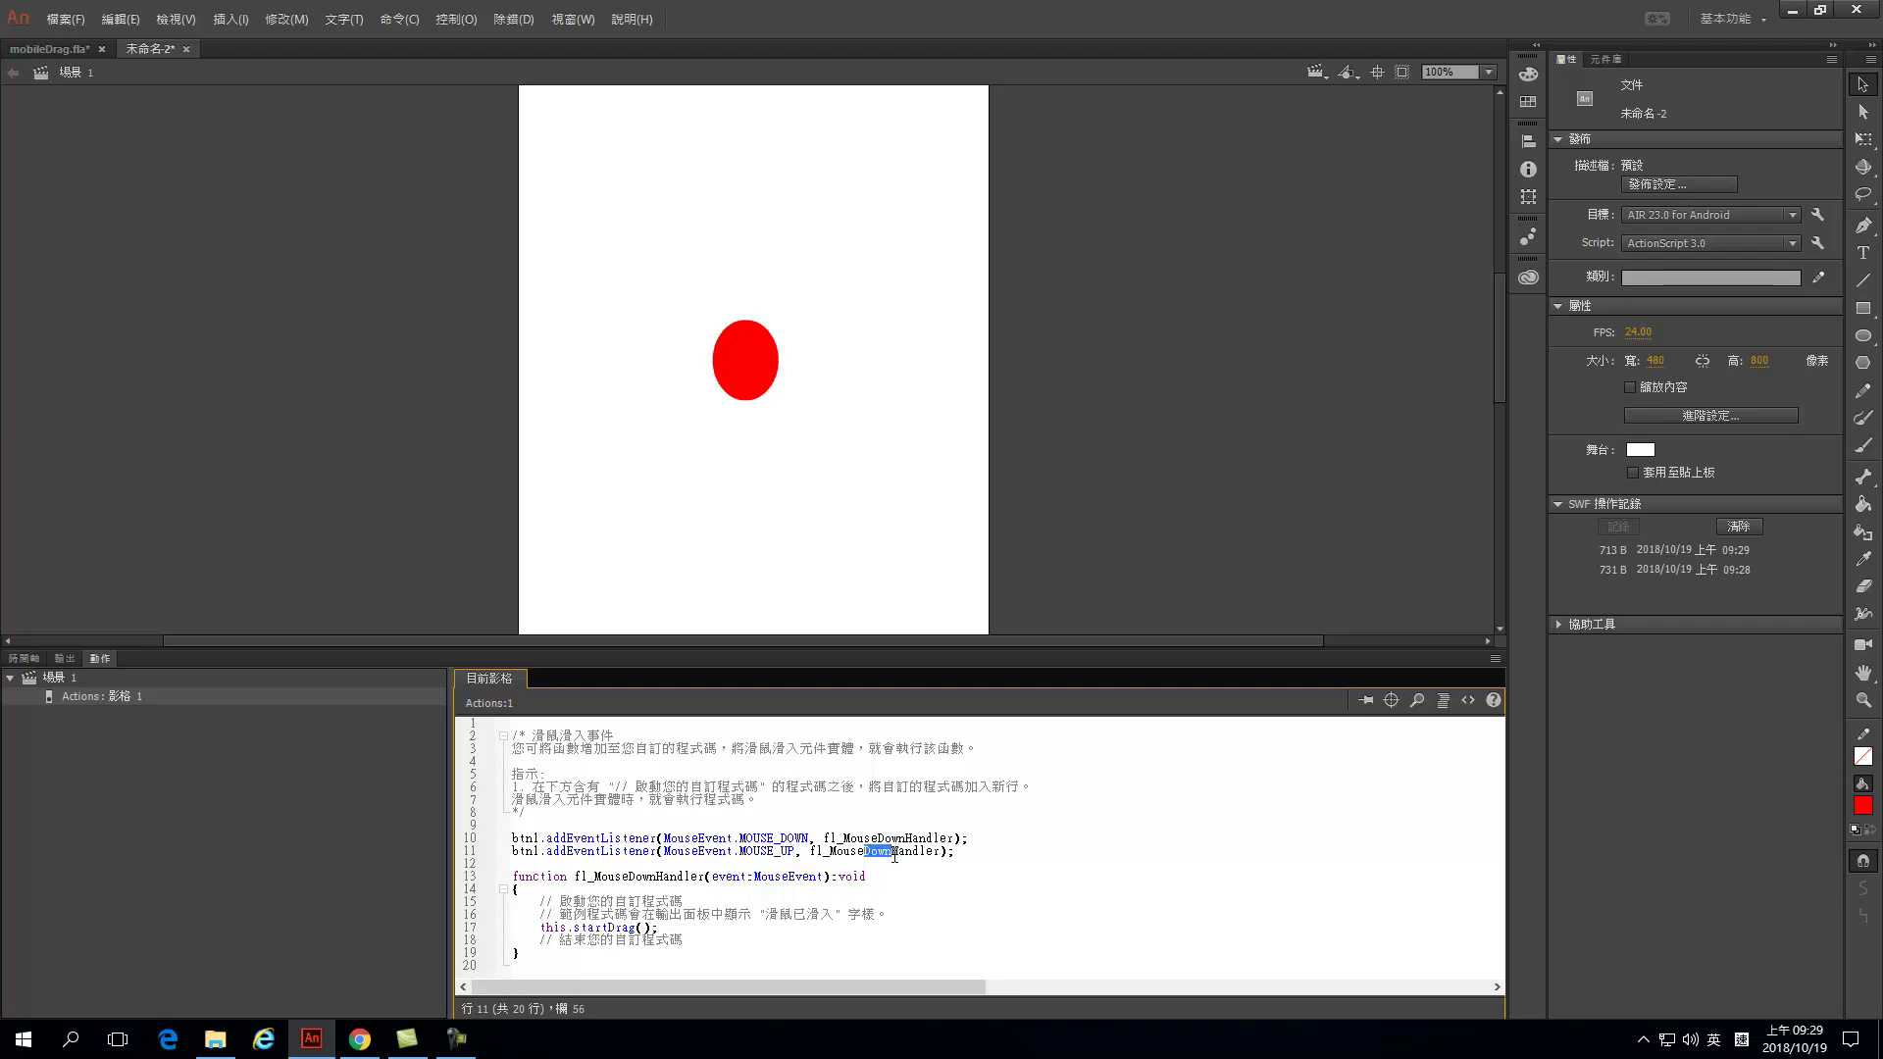
text(Up)
Duplicate the whole fl_MouseDownHandler function below the original and rename the copy fl_MouseUpHandler.
drag(512, 876, 544, 957)
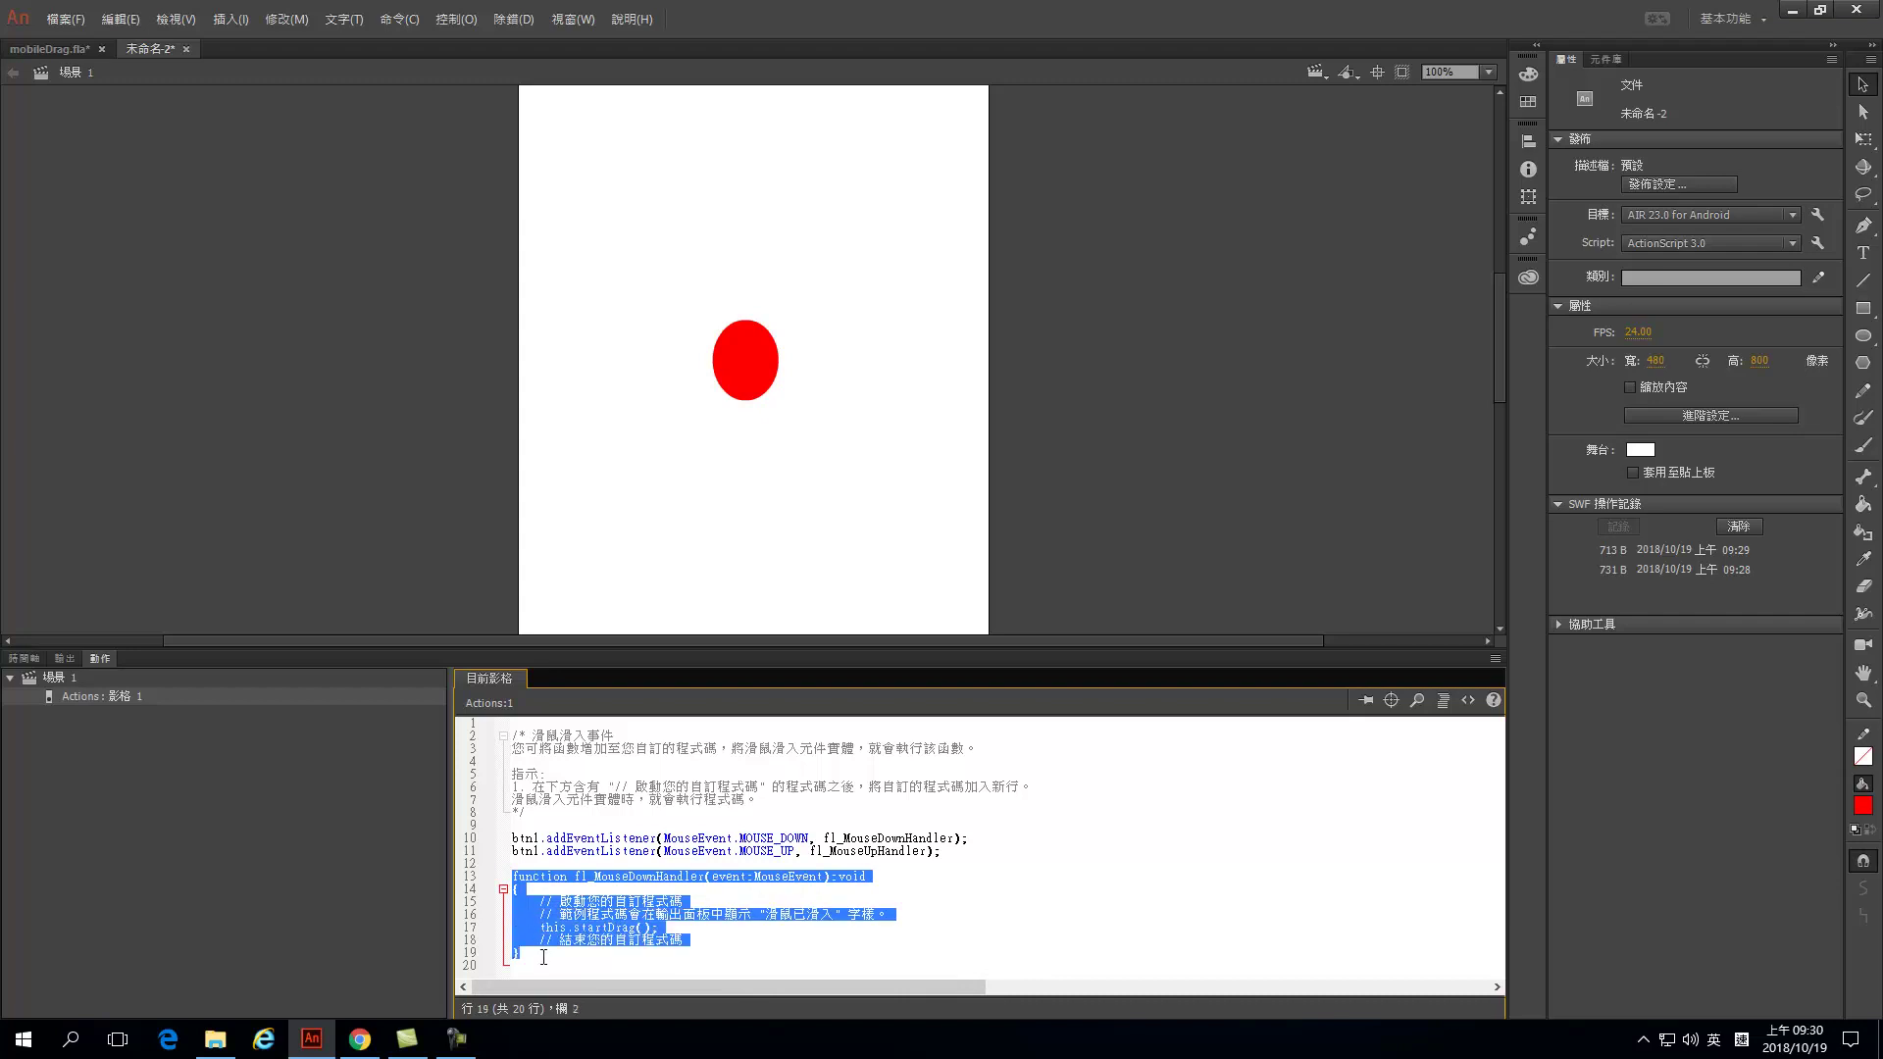
click(544, 957)
key(Return)
key(Return)
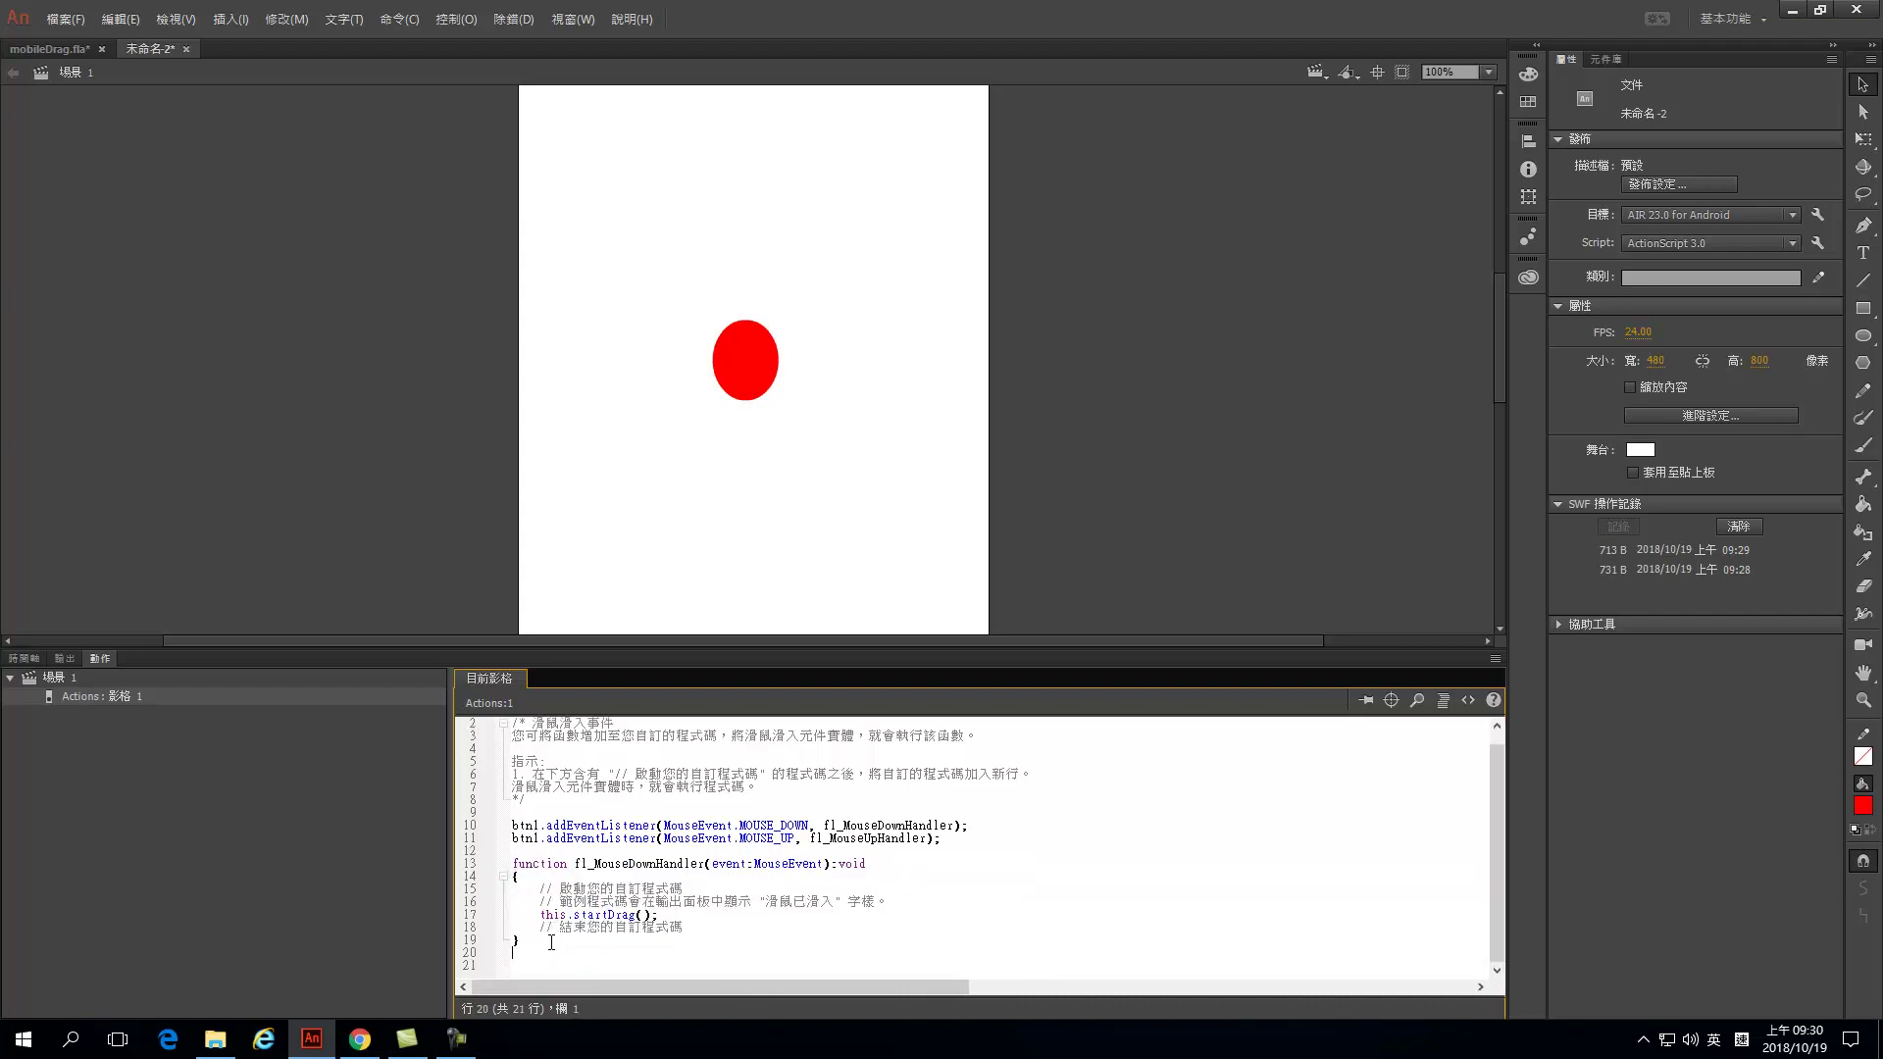
text(function fl_MouseDownHandler(event:MouseEvent):void { 	// 啟動您的自訂程式碼 	// 範例程式碼會在輸出面板中顯示 "滑鼠已滑入" 字樣。 	this.startDrag(); 	// 結束您的自訂程式碼 })
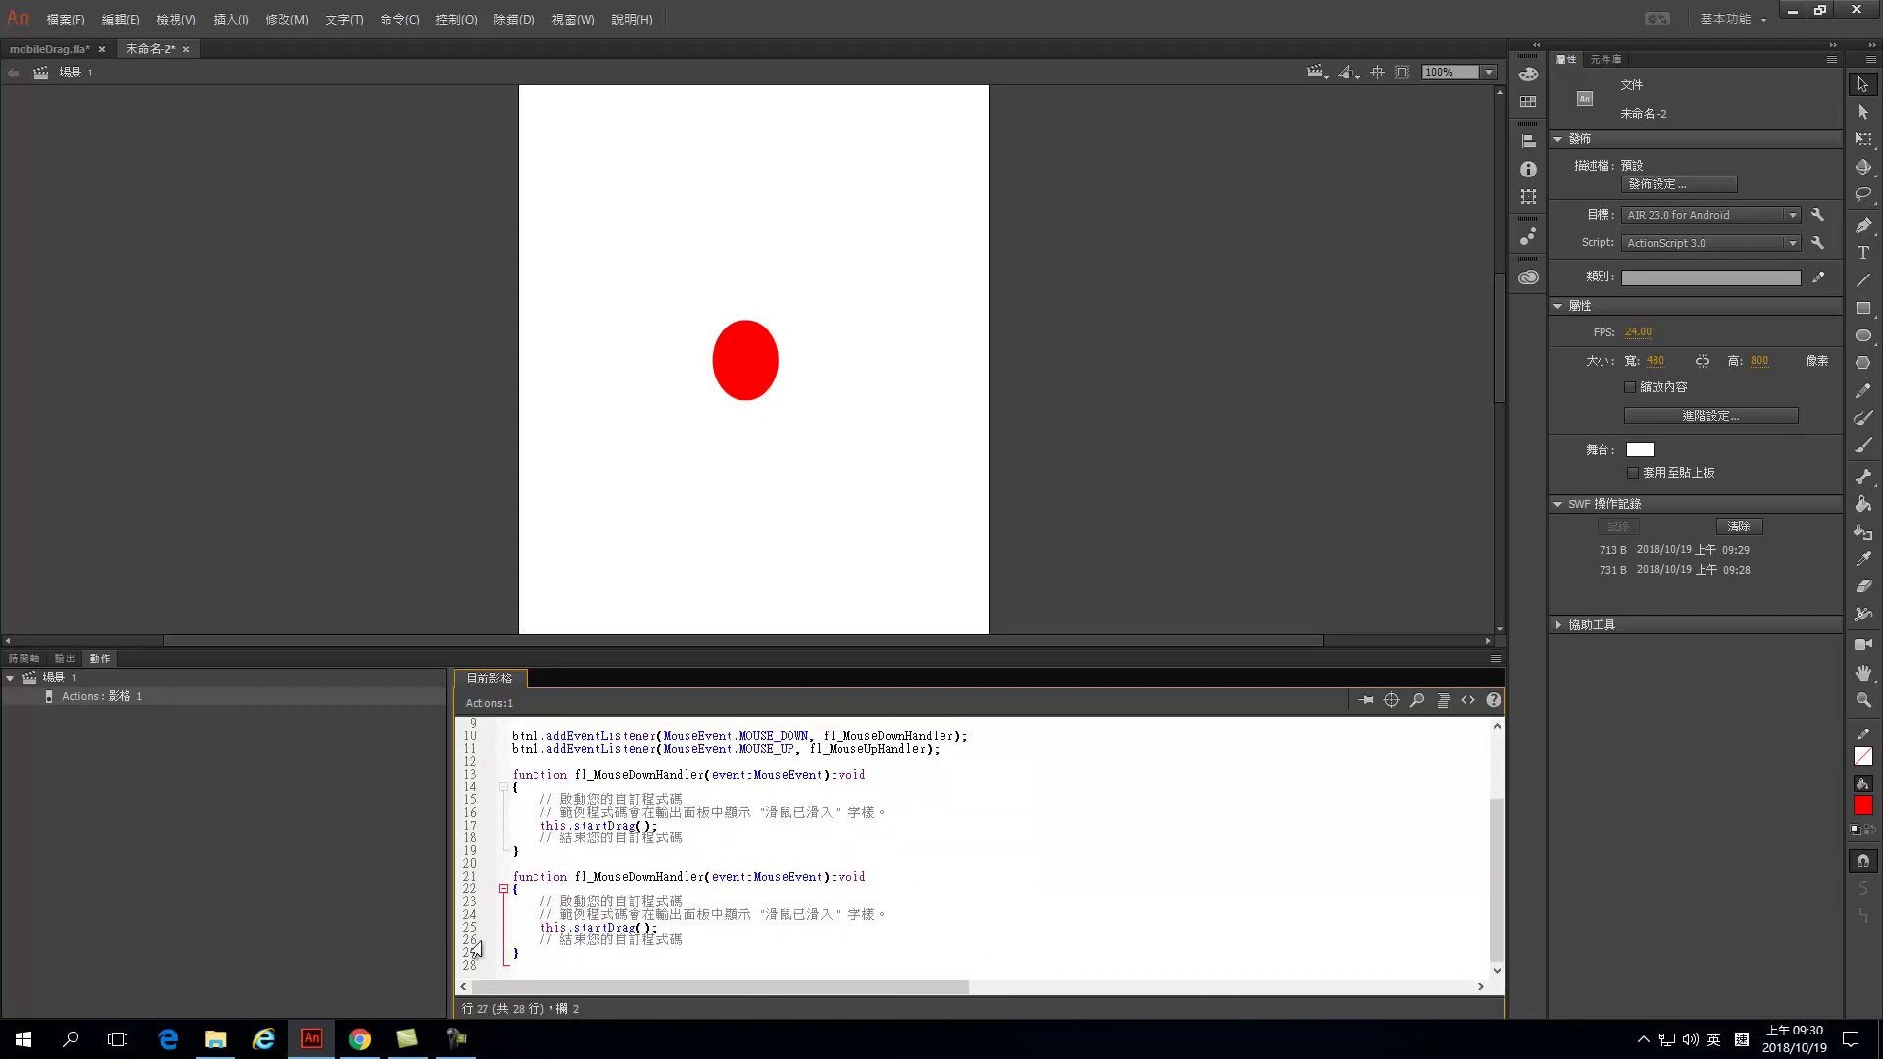
drag(629, 876, 658, 878)
text(Up)
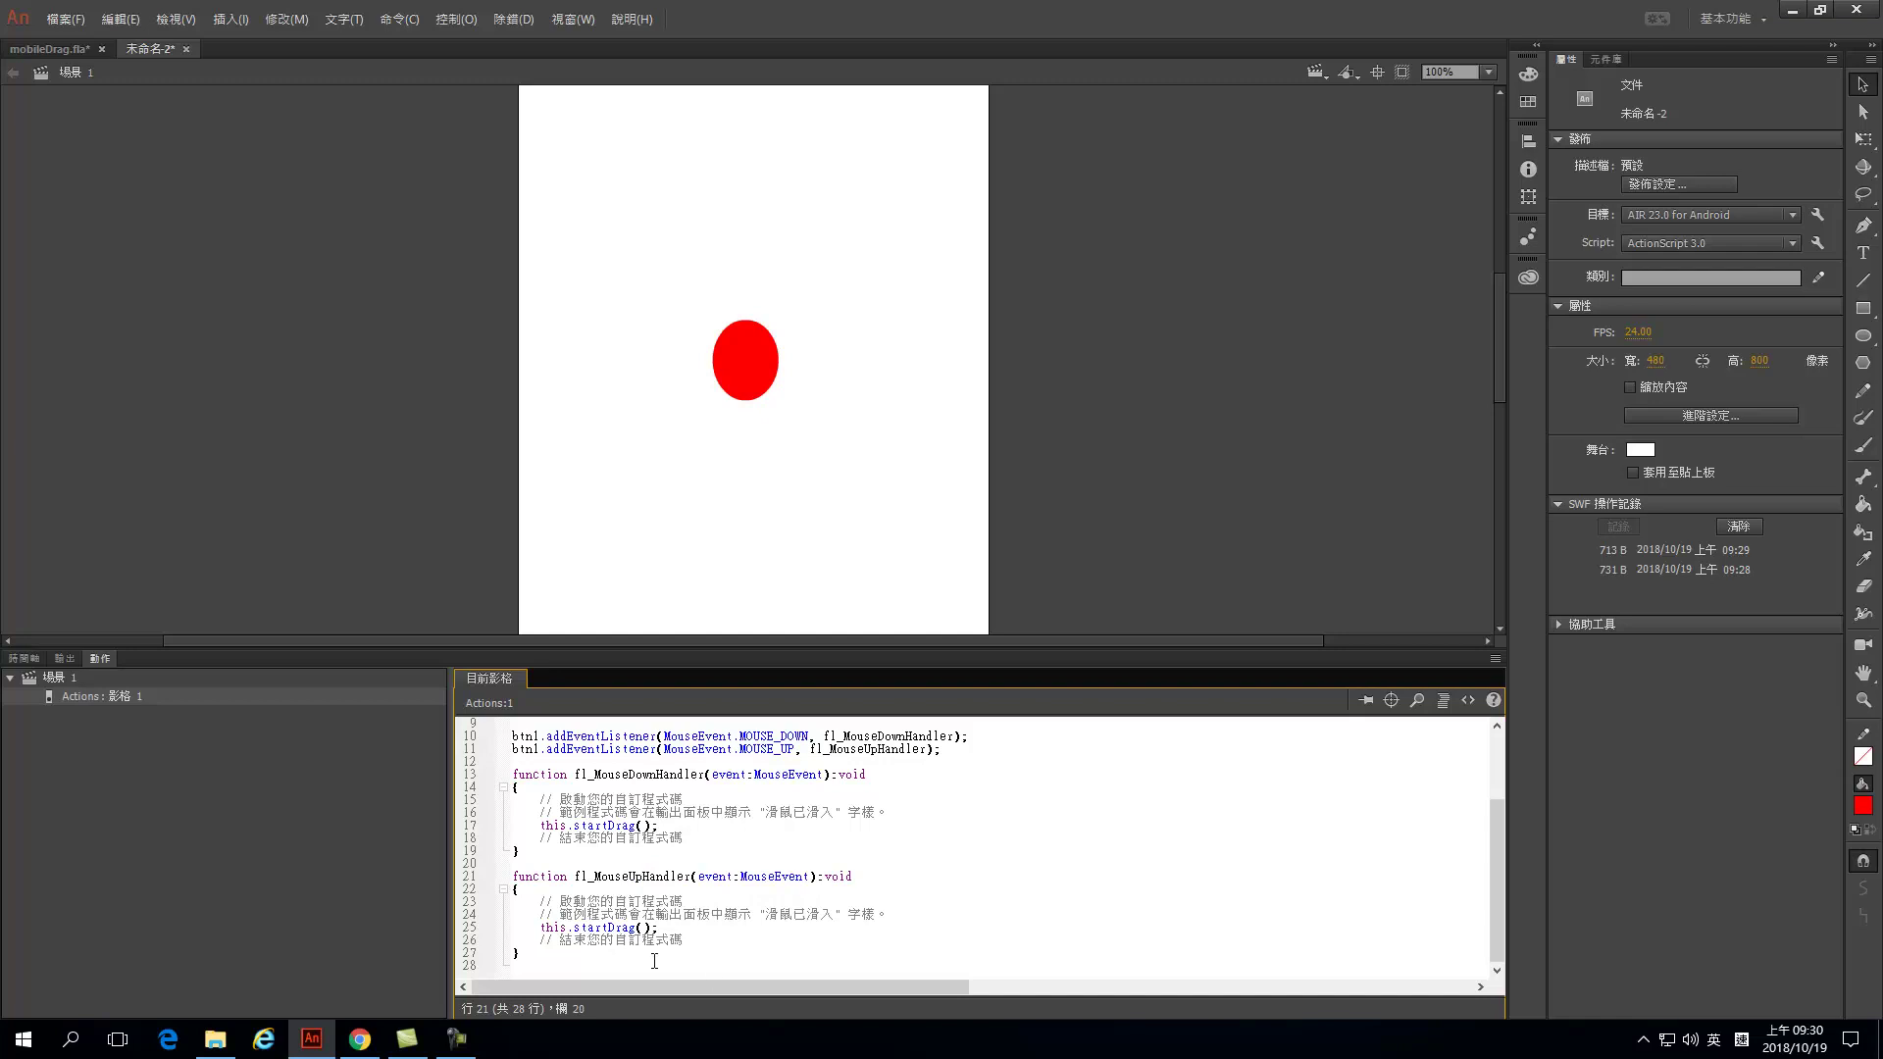
Try to replace the startDrag call in fl_MouseUpHandler with a call that stops the dragging.
drag(570, 926, 661, 929)
text(.)
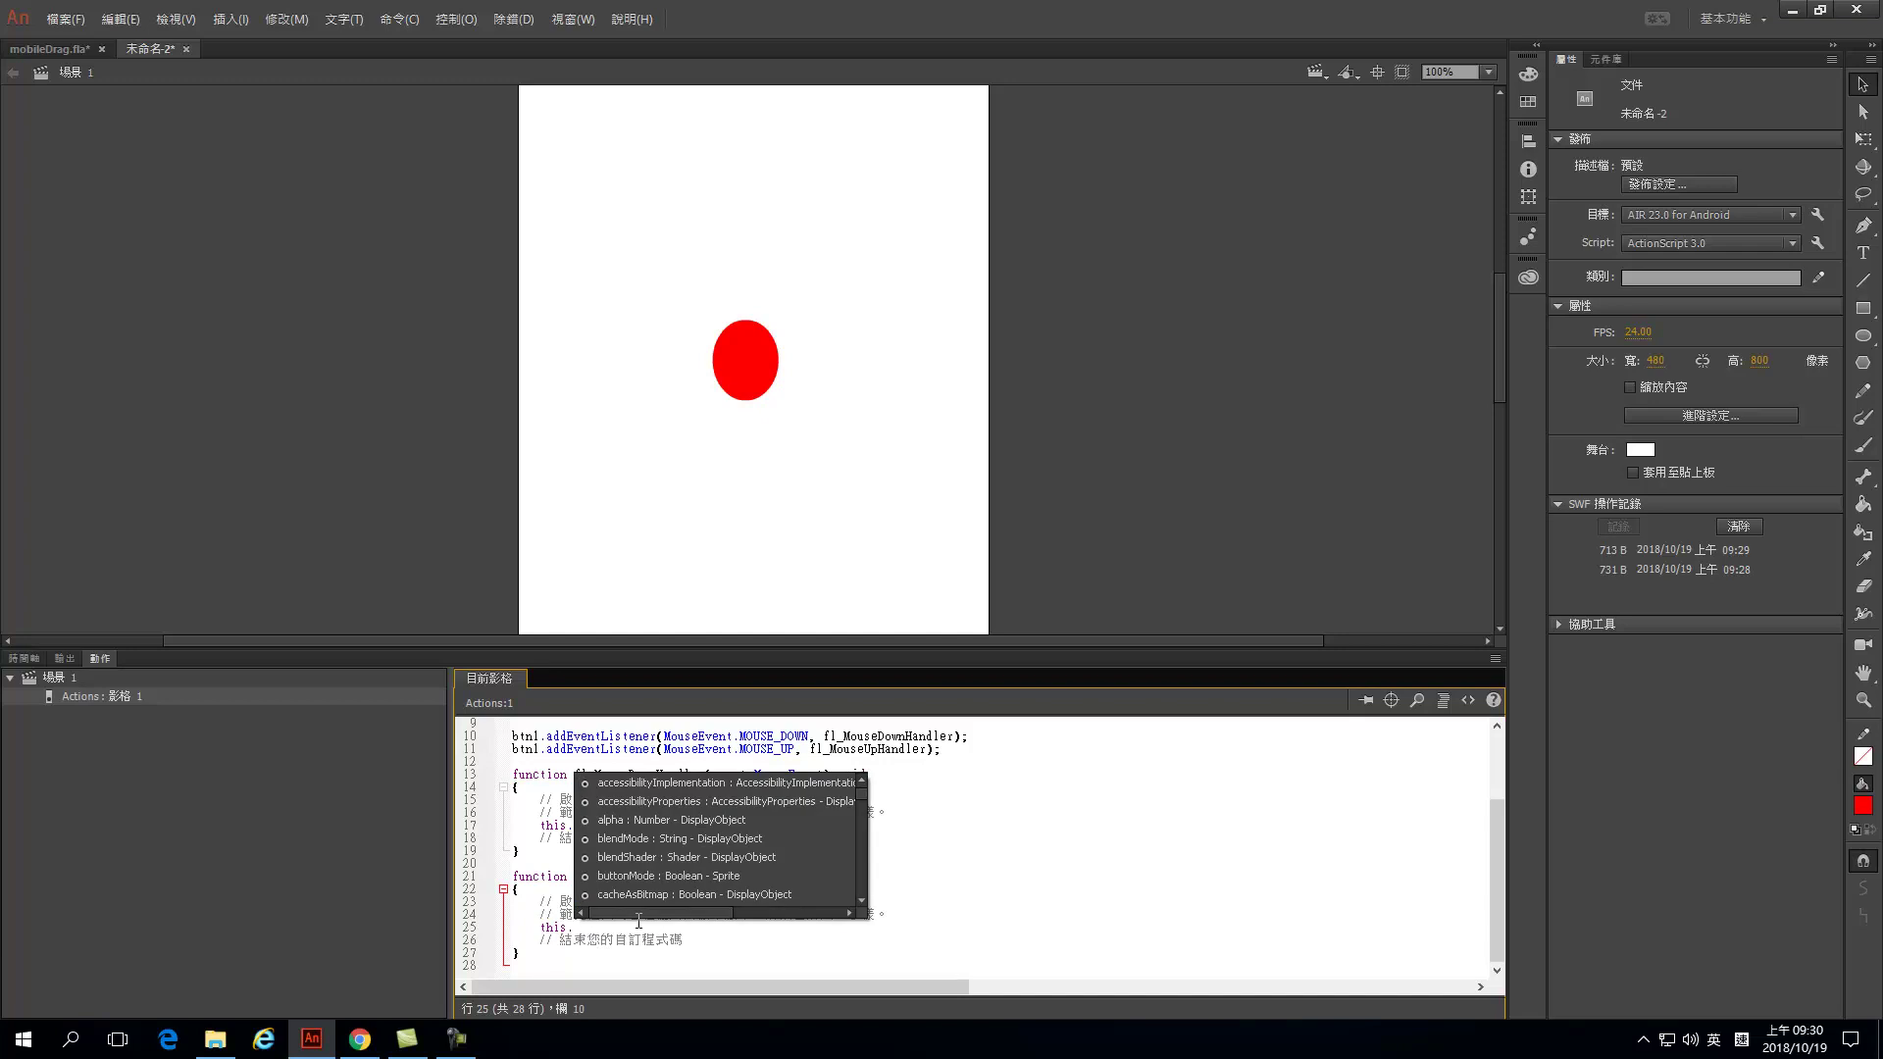
text(stop)
key(shift)
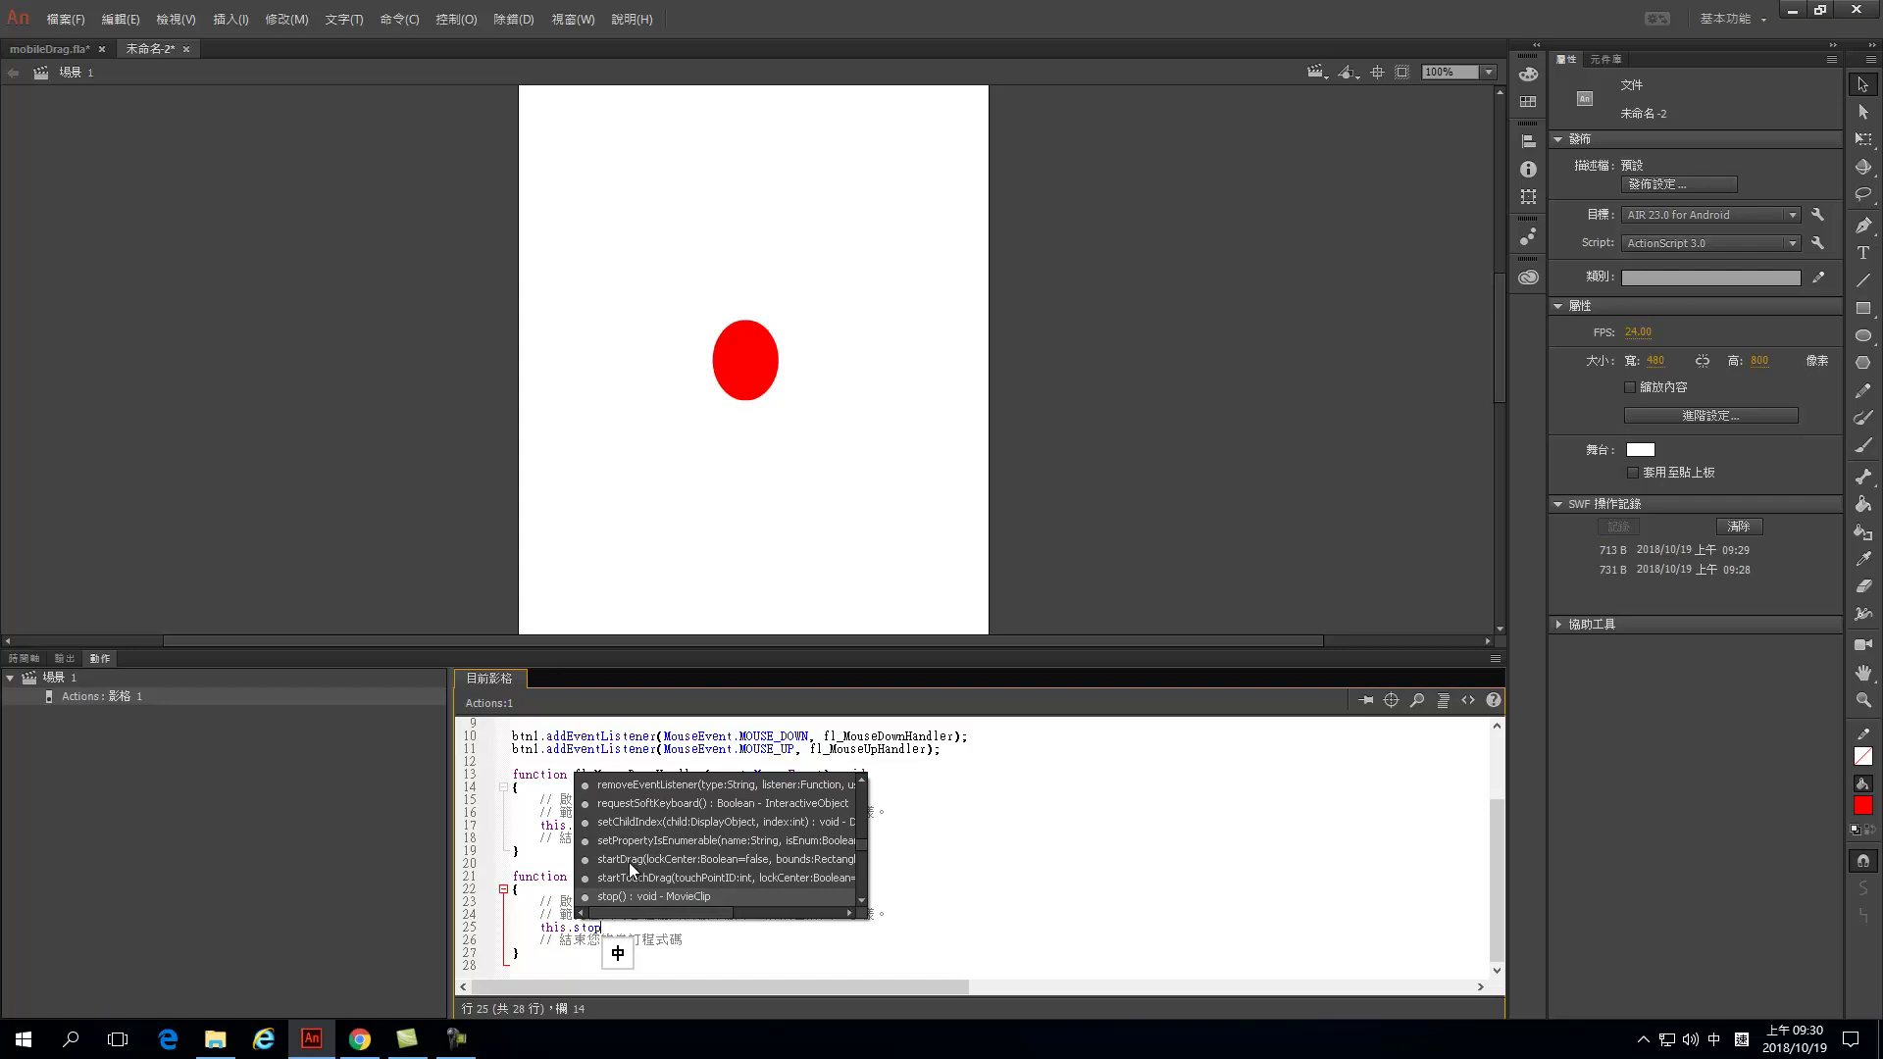
double_click(628, 862)
text(();)
Test the movie by dragging and releasing the red oval, close the preview, and return to the frame's code.
click(463, 25)
click(522, 169)
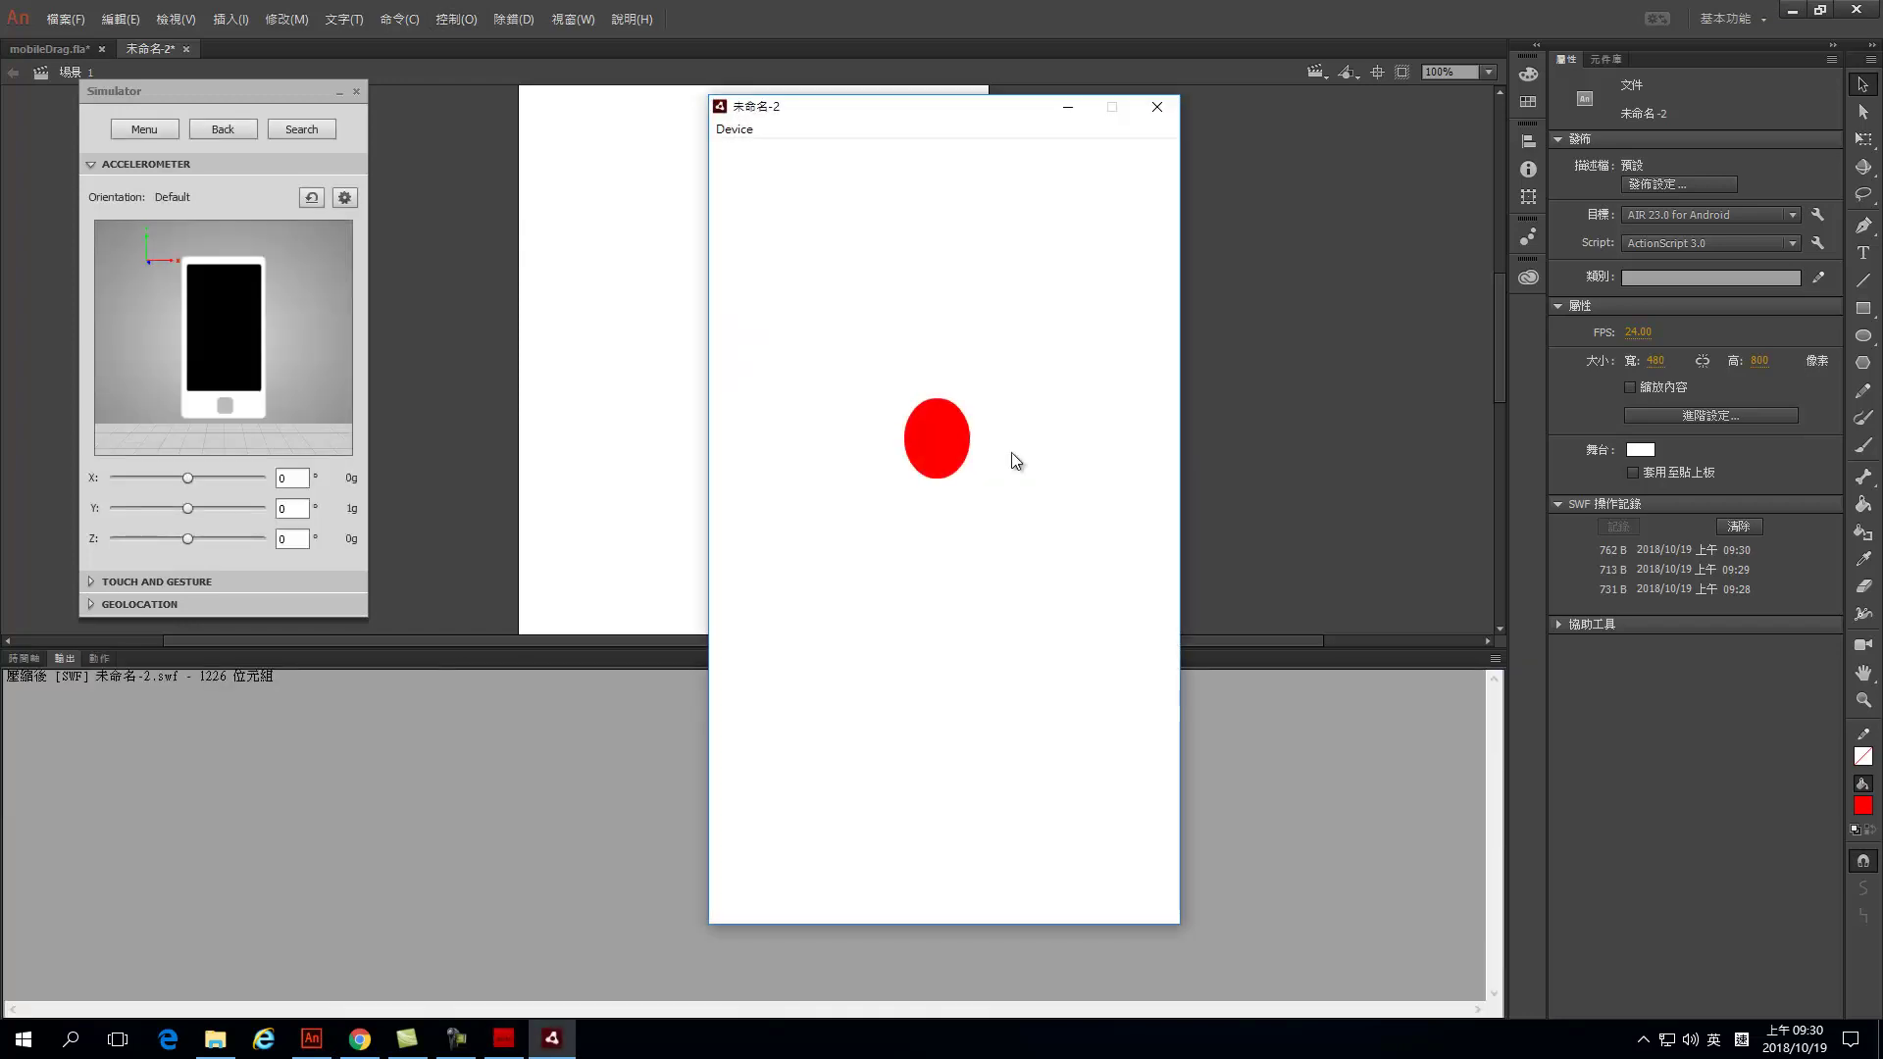
drag(875, 285, 1150, 126)
click(1158, 106)
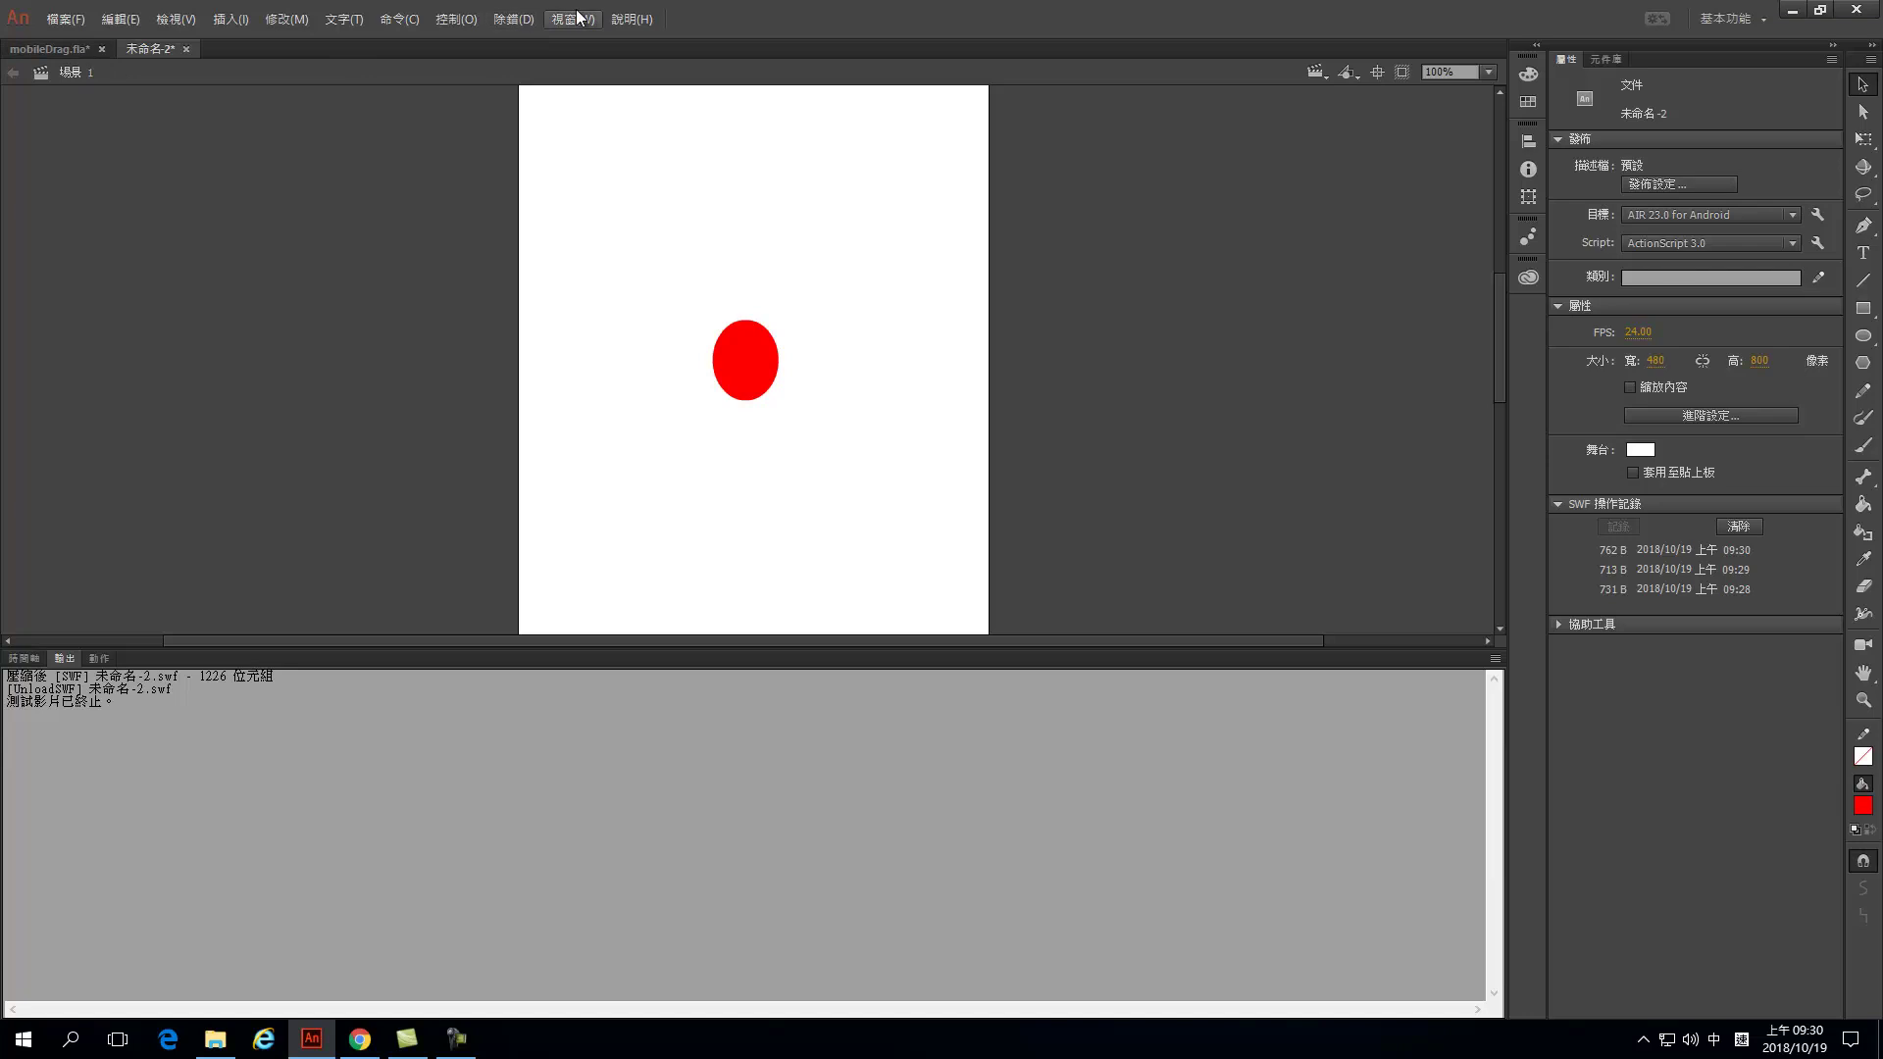
click(99, 658)
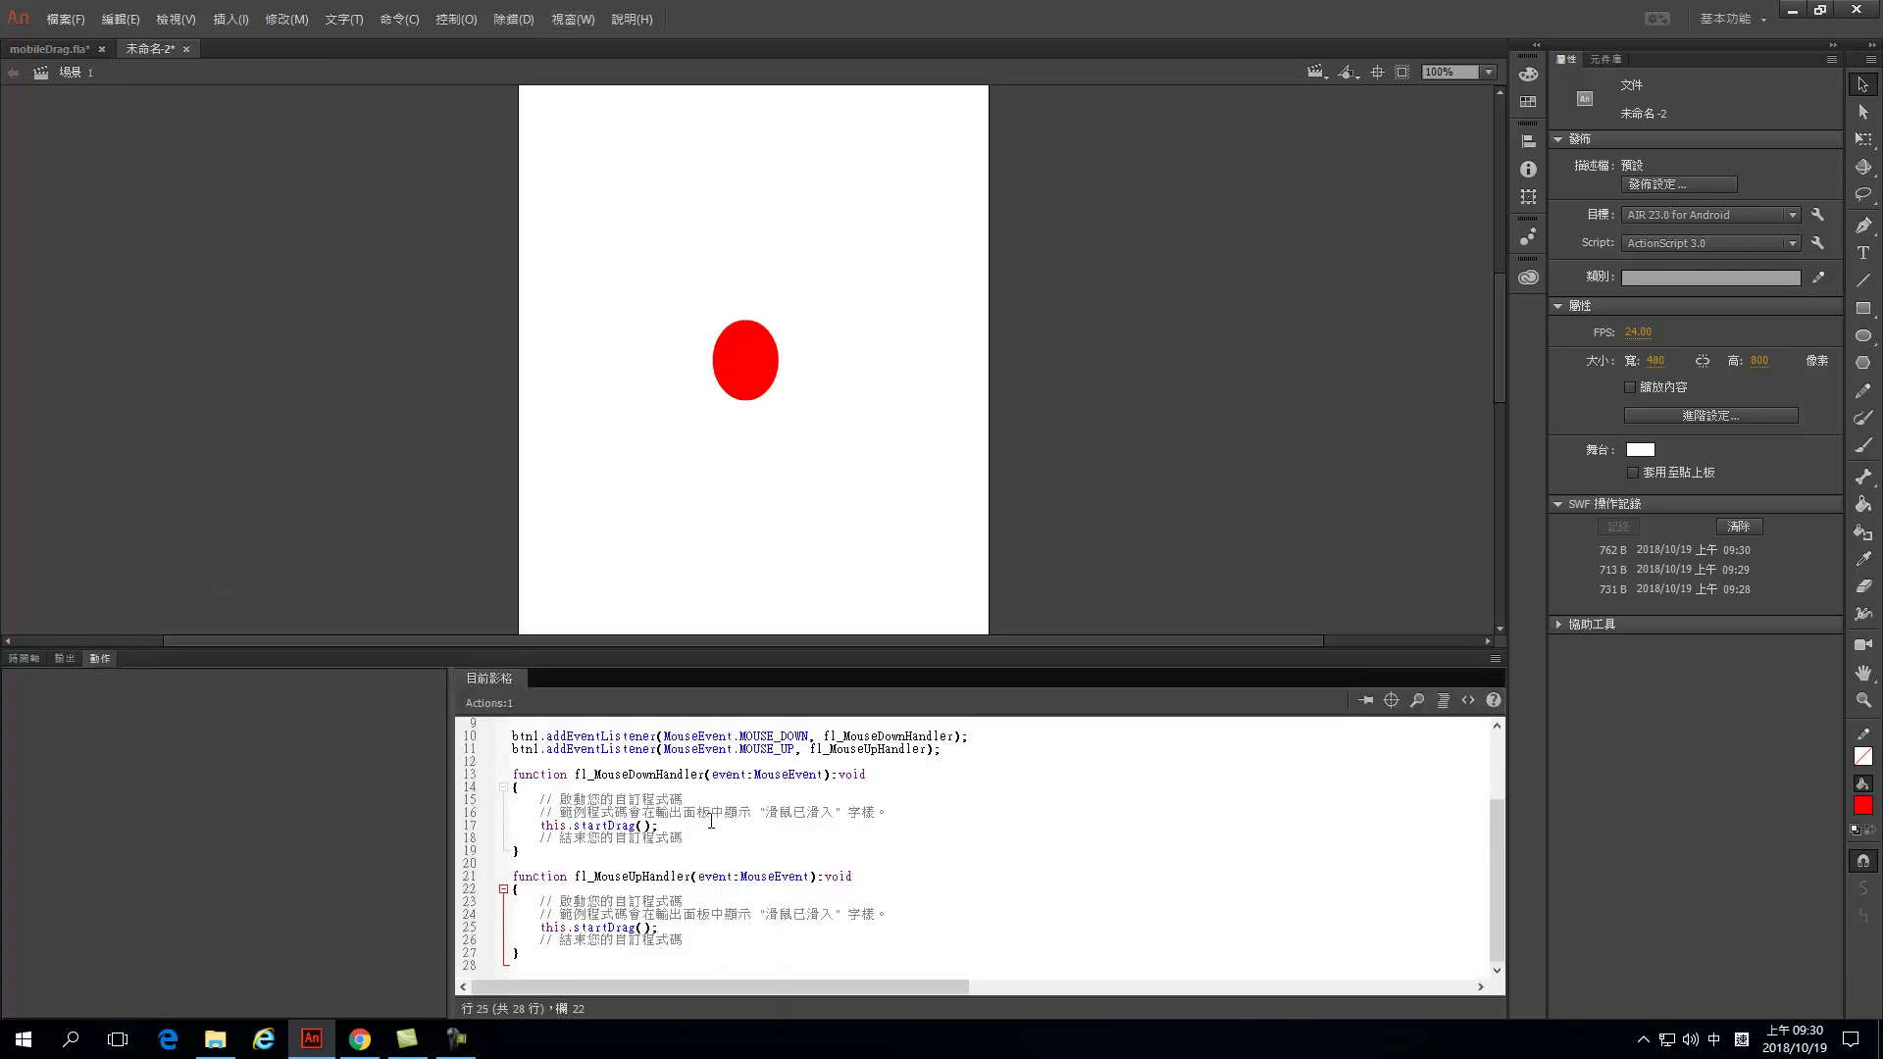
Replace the startDrag call in fl_MouseUpHandler with stopDrag so the statement reads this.stopDrag();.
double_click(588, 928)
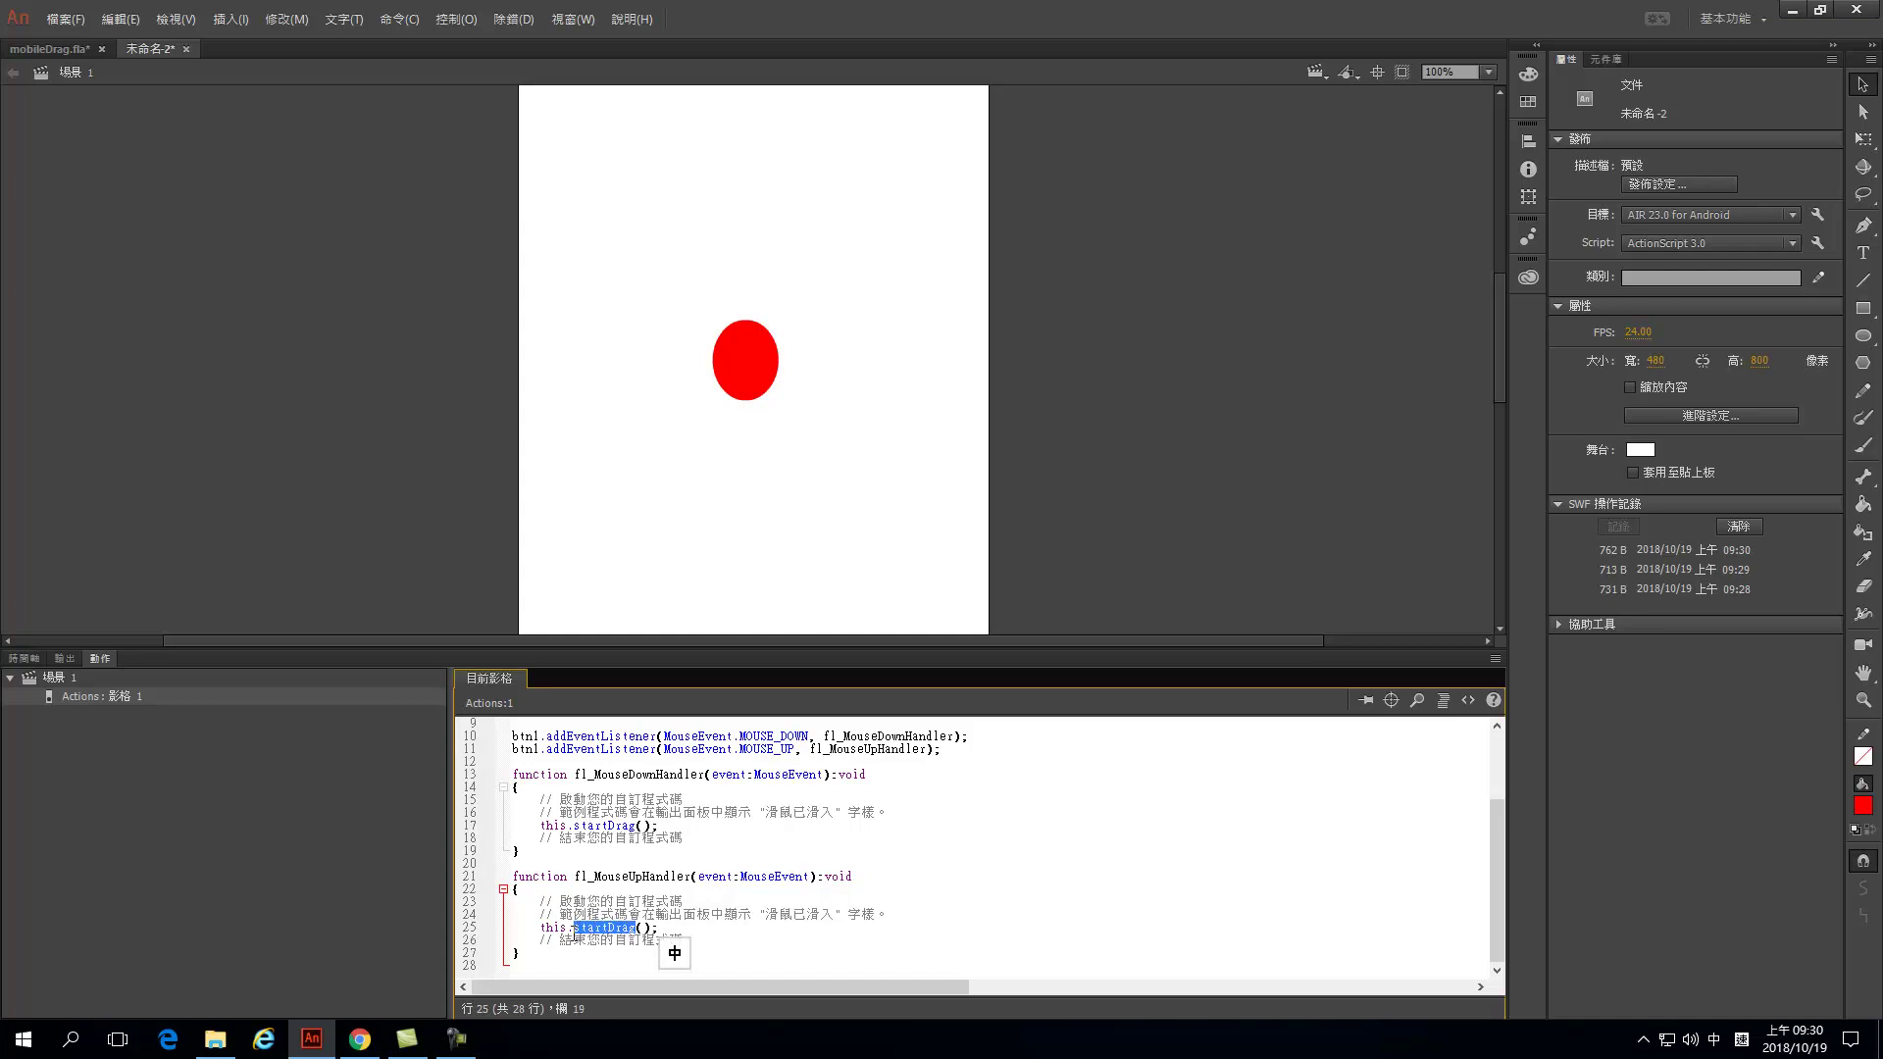
drag(567, 927, 651, 928)
text(.屏人)
key(Escape)
key(shift)
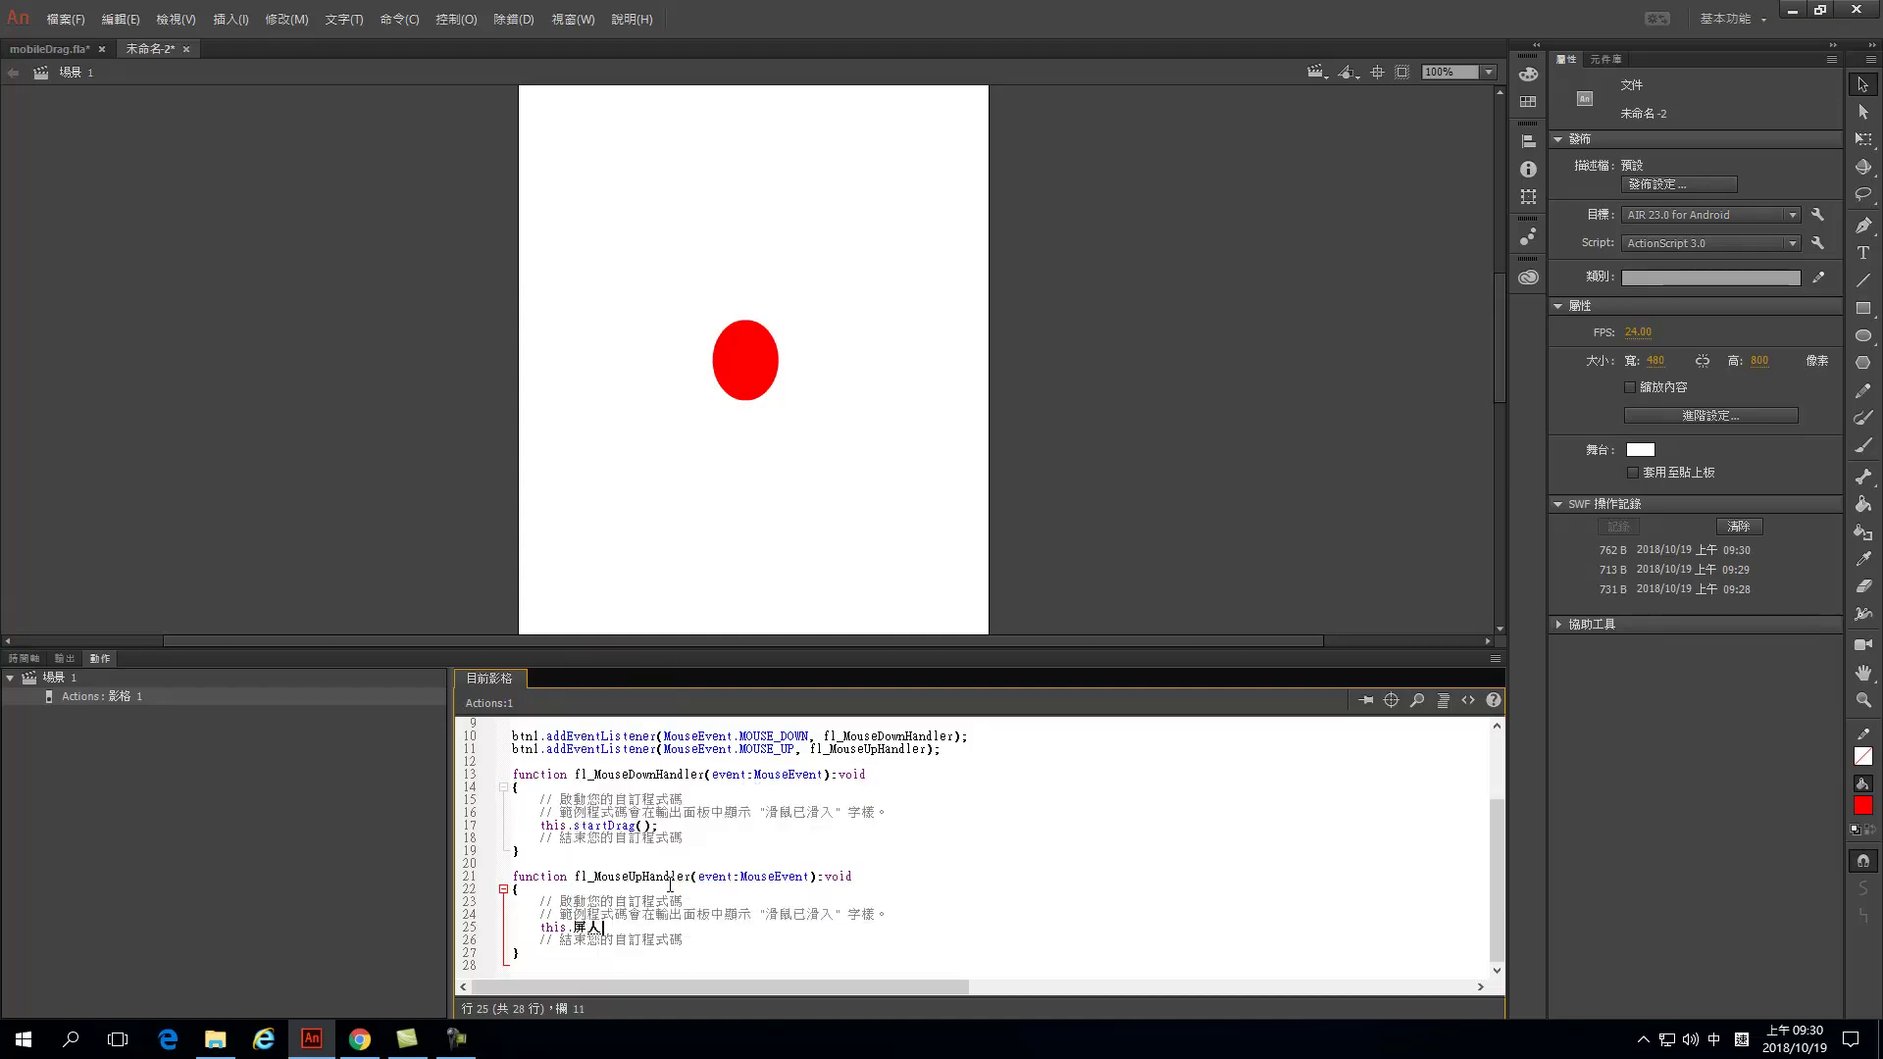
text(s)
text(top)
key(BackSpace)
key(BackSpace)
key(BackSpace)
key(BackSpace)
key(BackSpace)
text(.s)
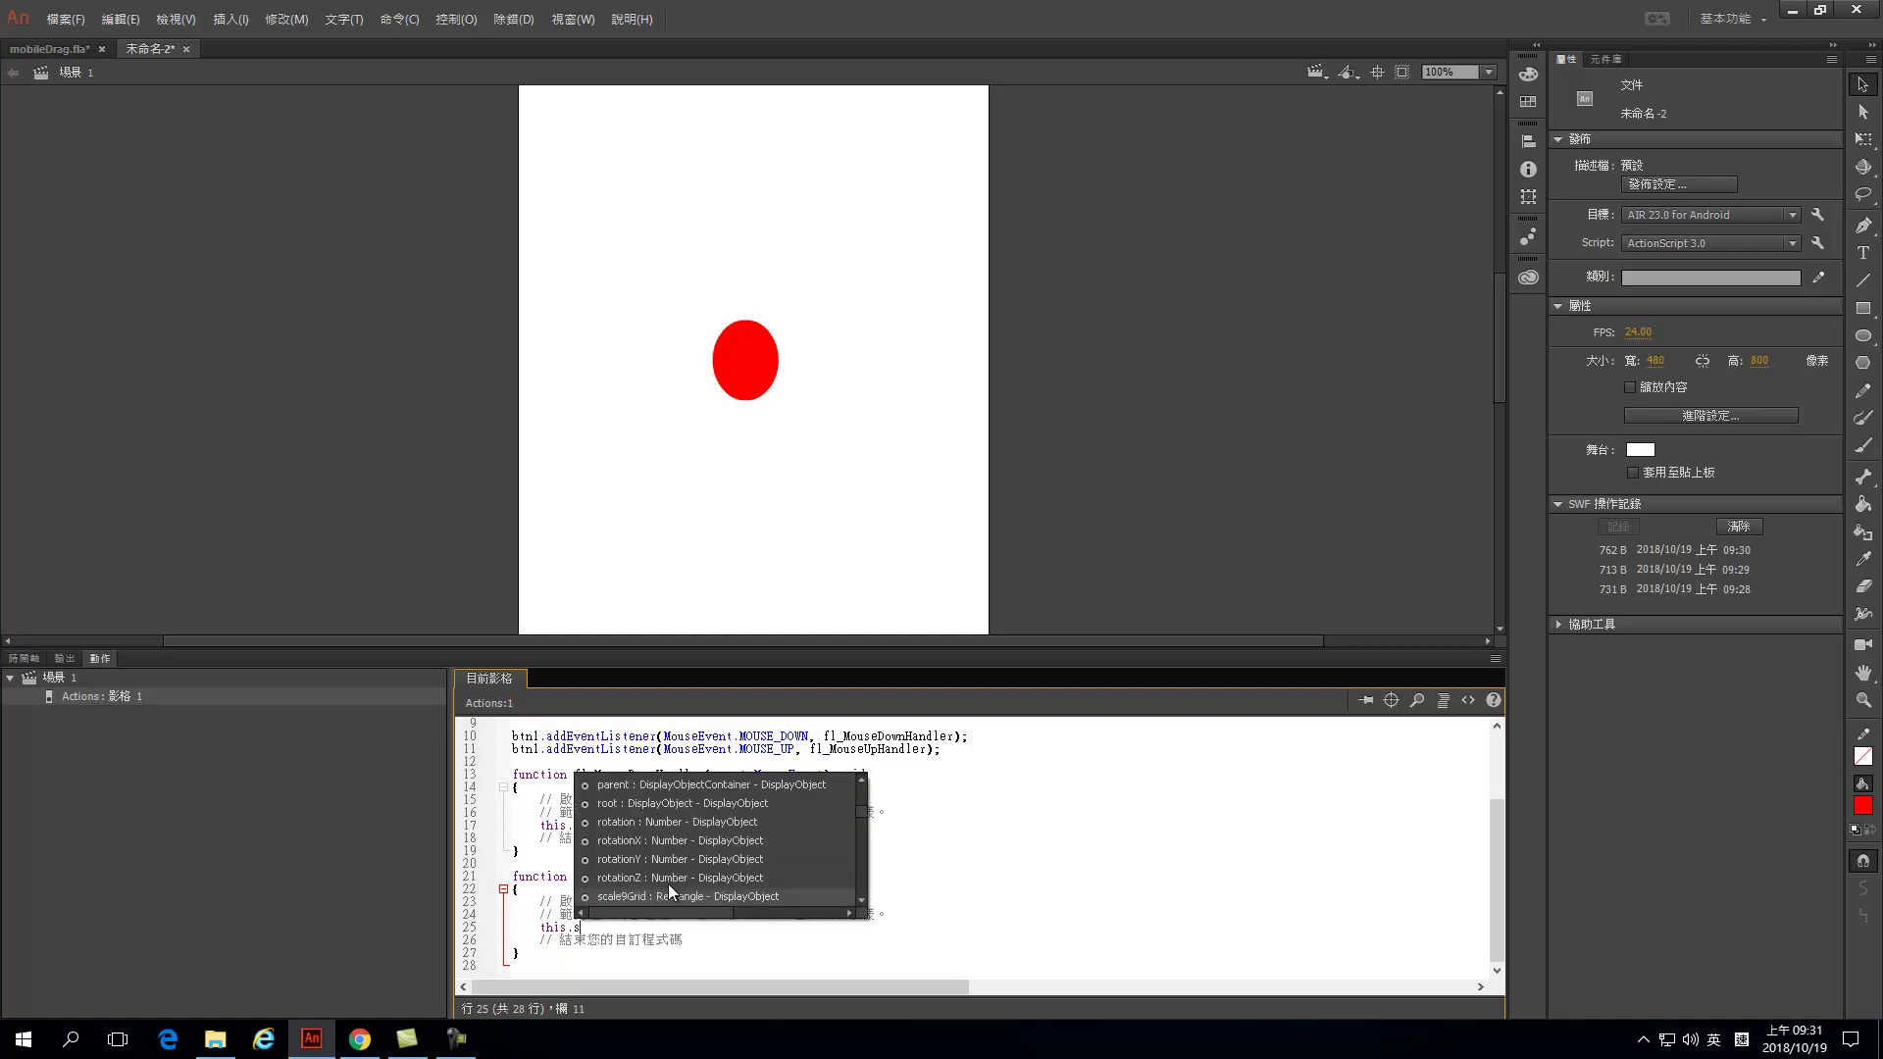
text(top)
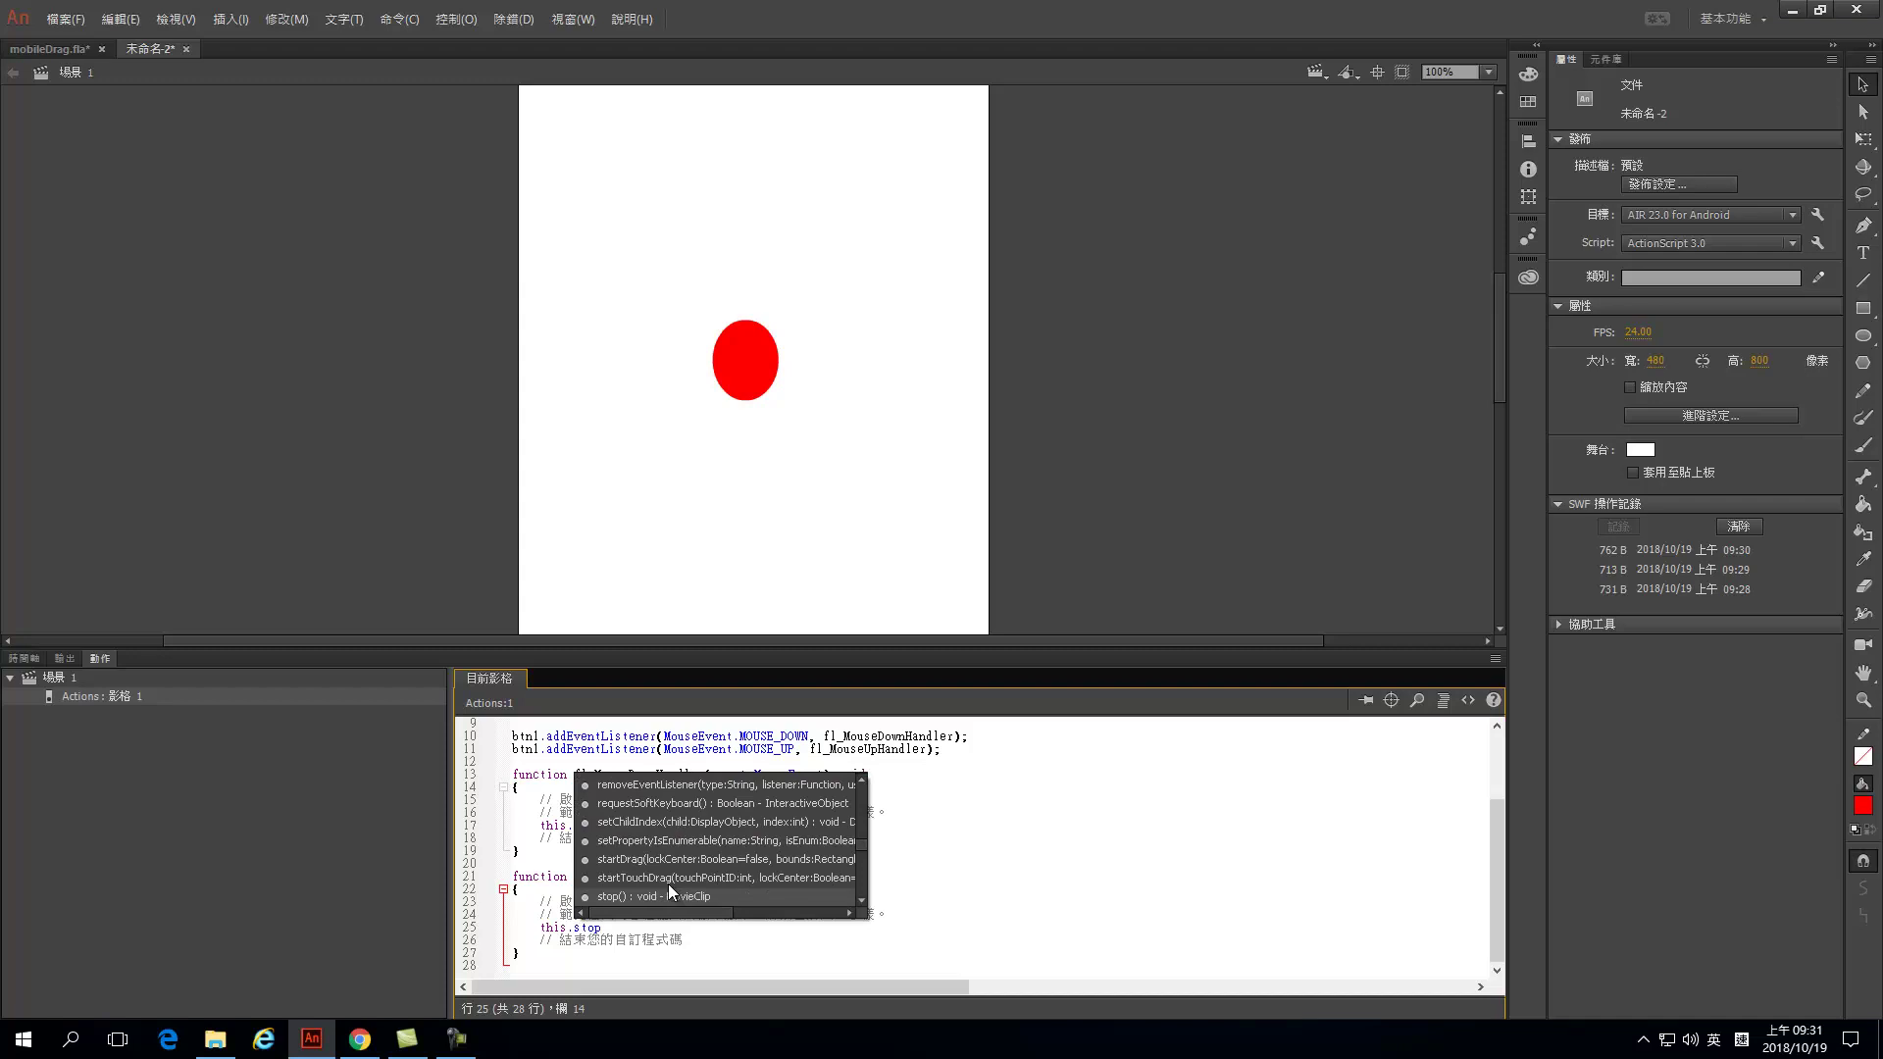
click(862, 903)
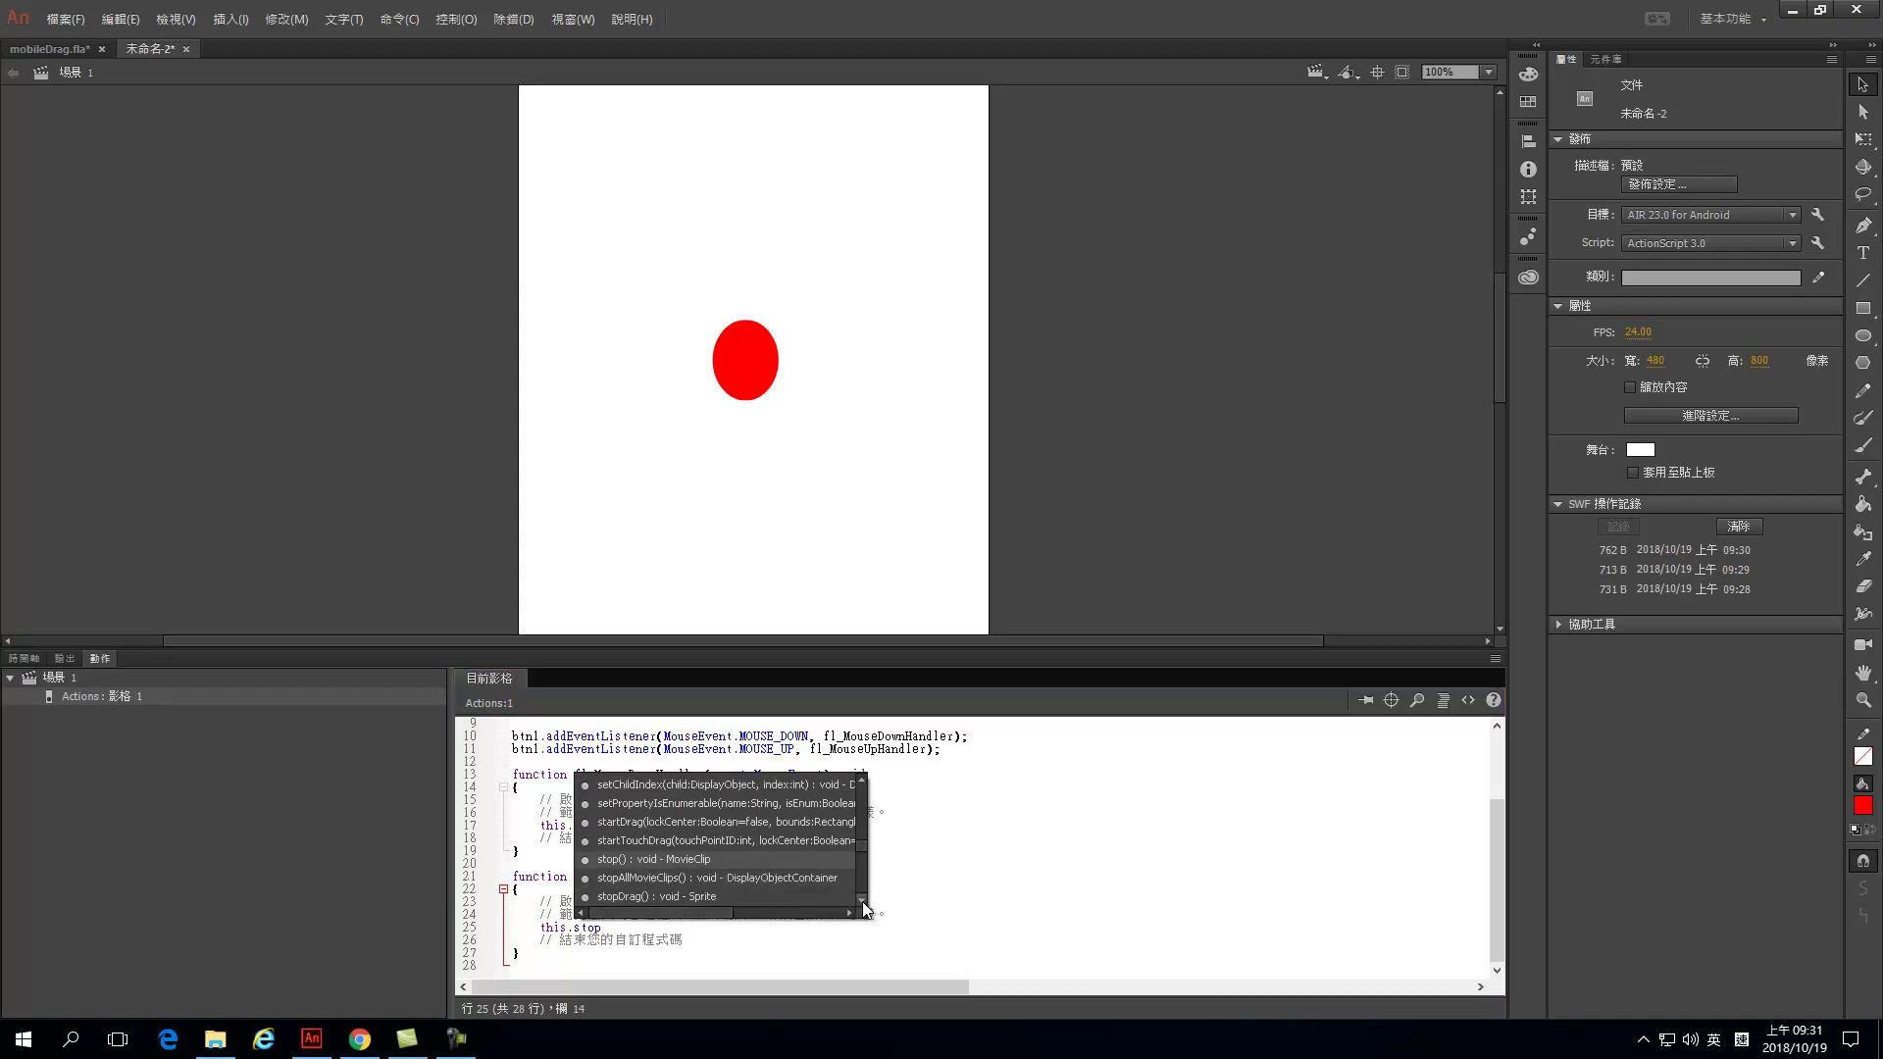
double_click(650, 897)
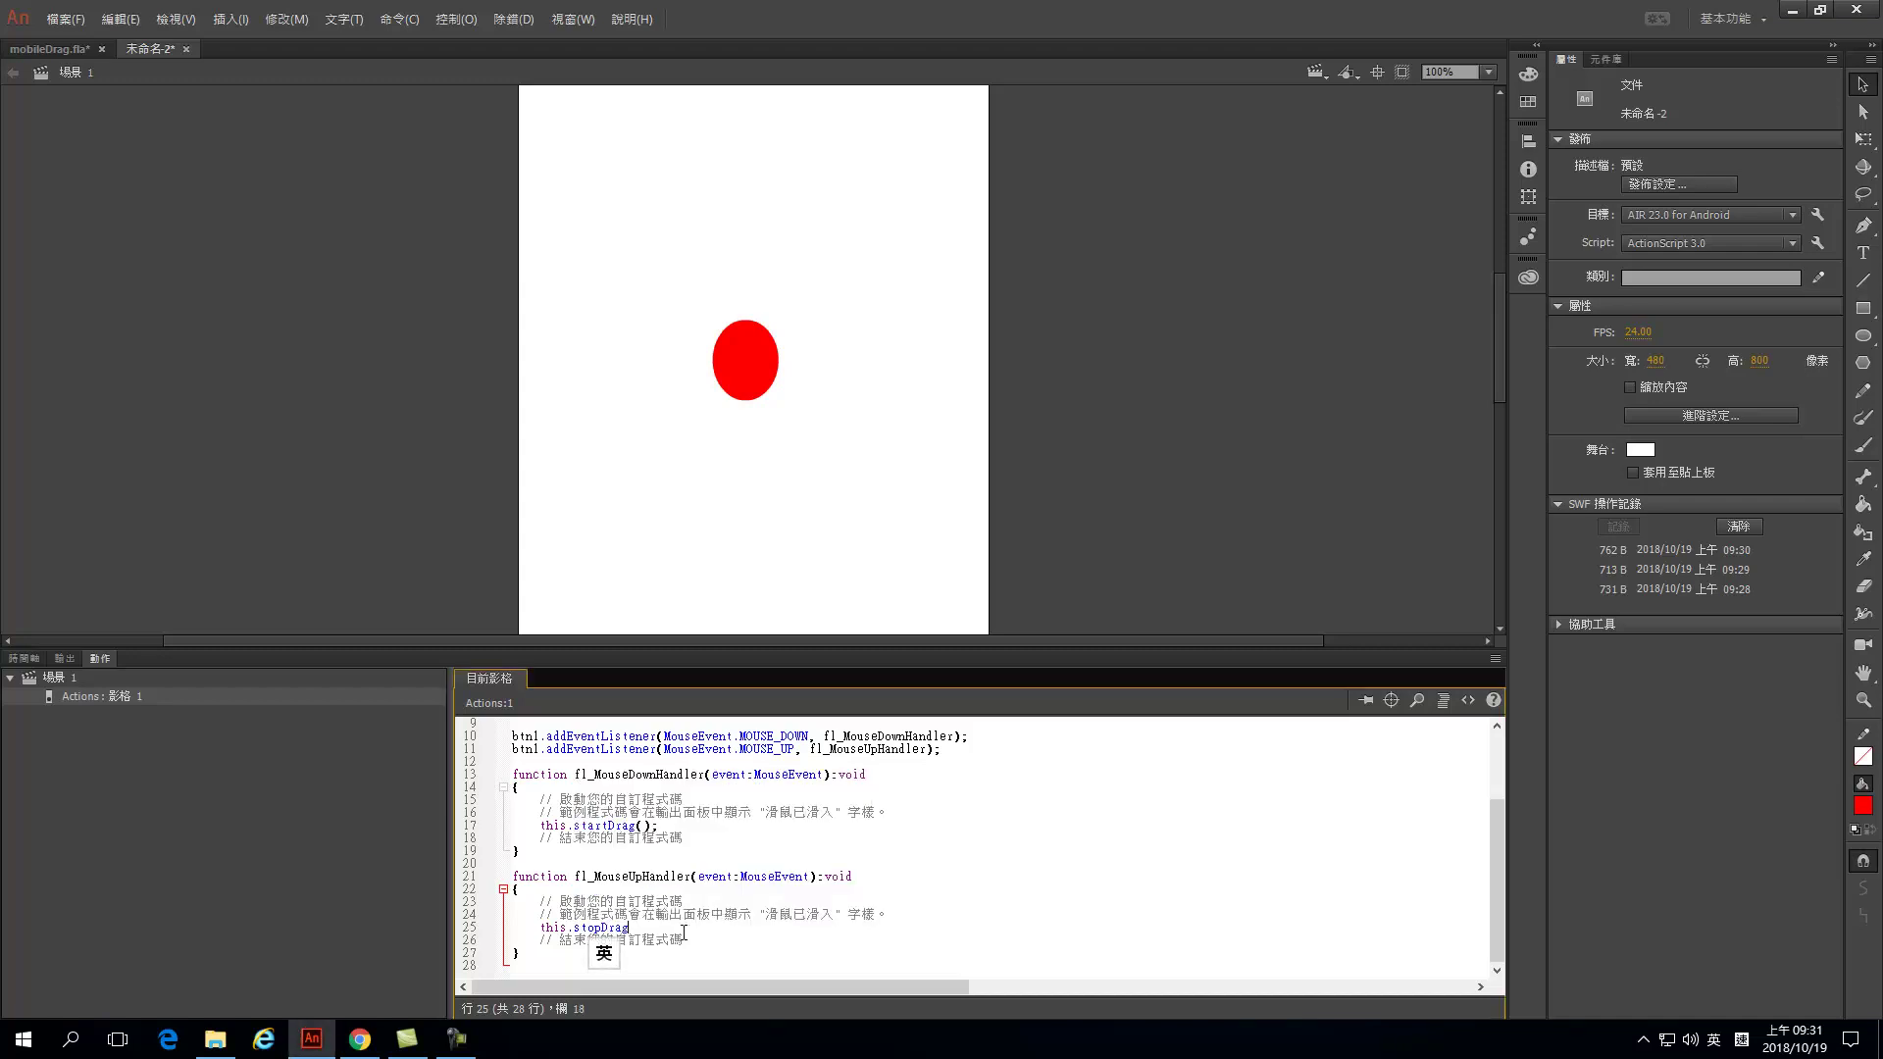
text(();)
Test the movie with the mouse-up handler, dragging and releasing the red oval at different places in the preview.
click(472, 24)
click(533, 165)
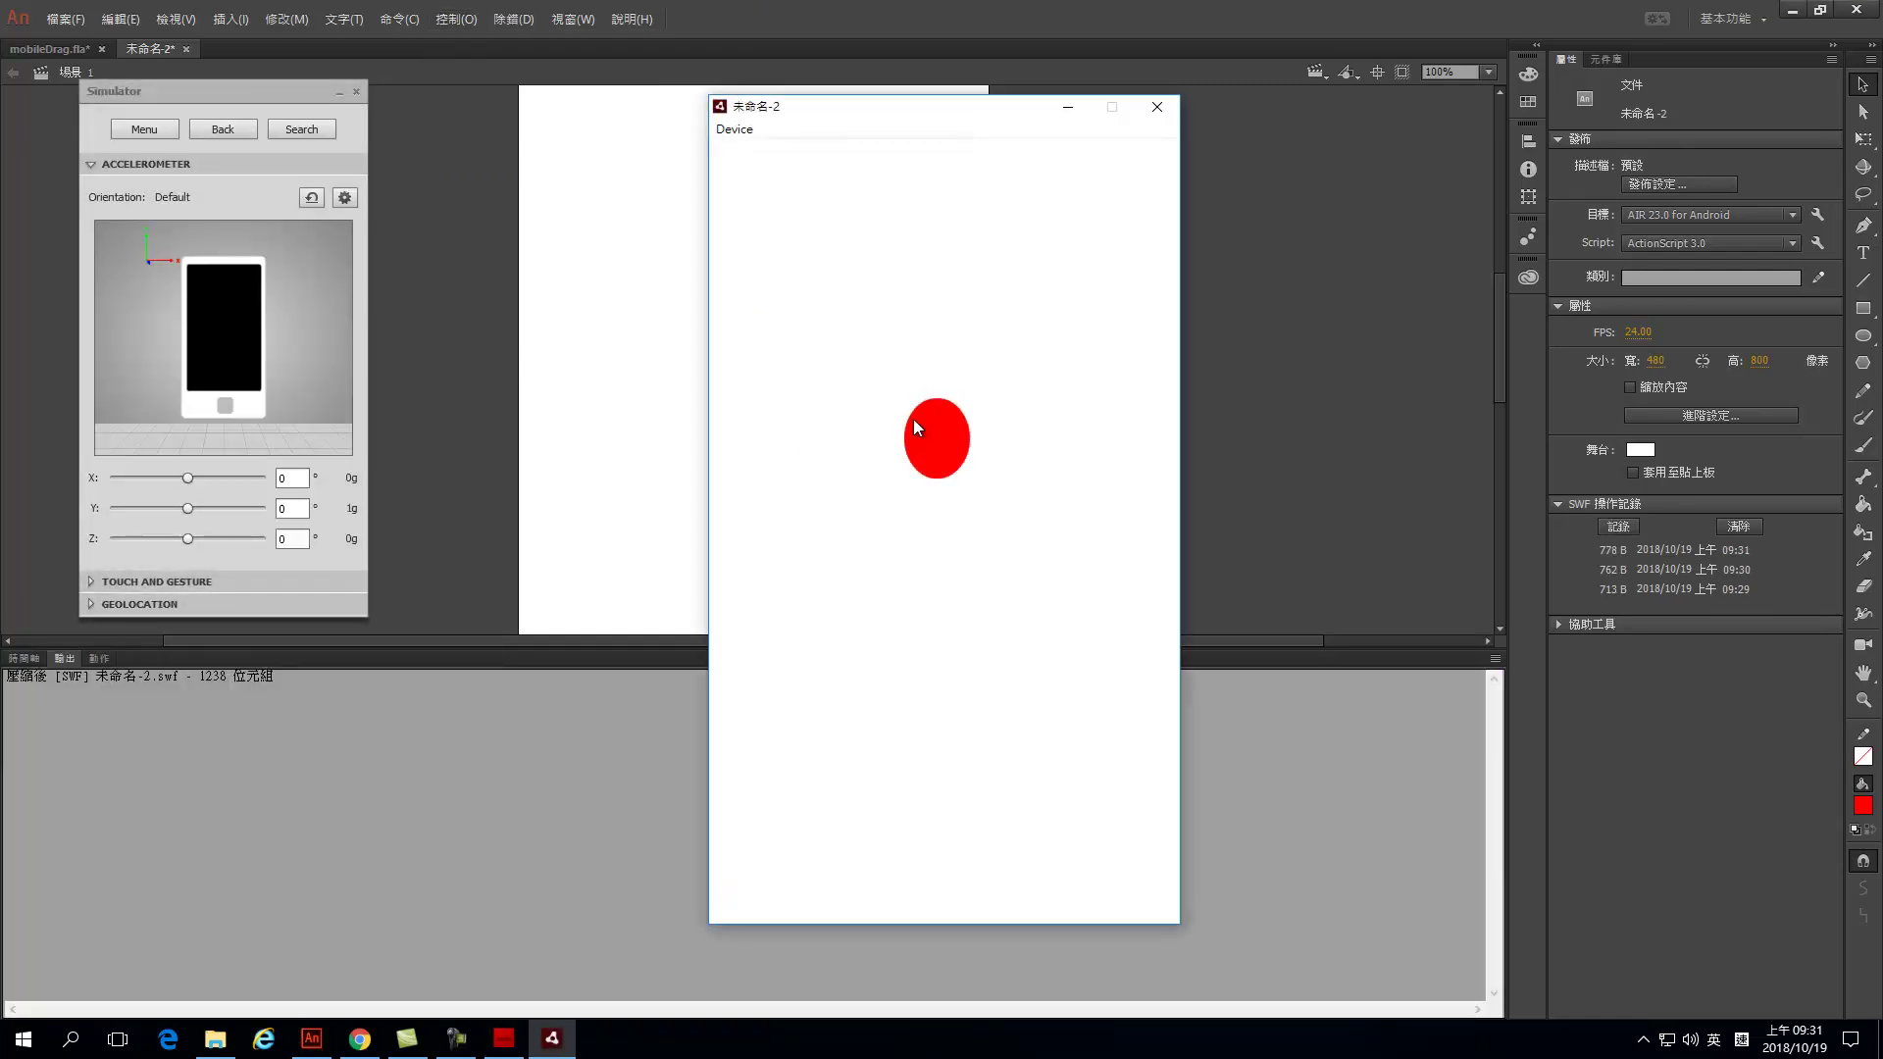
drag(914, 420, 887, 303)
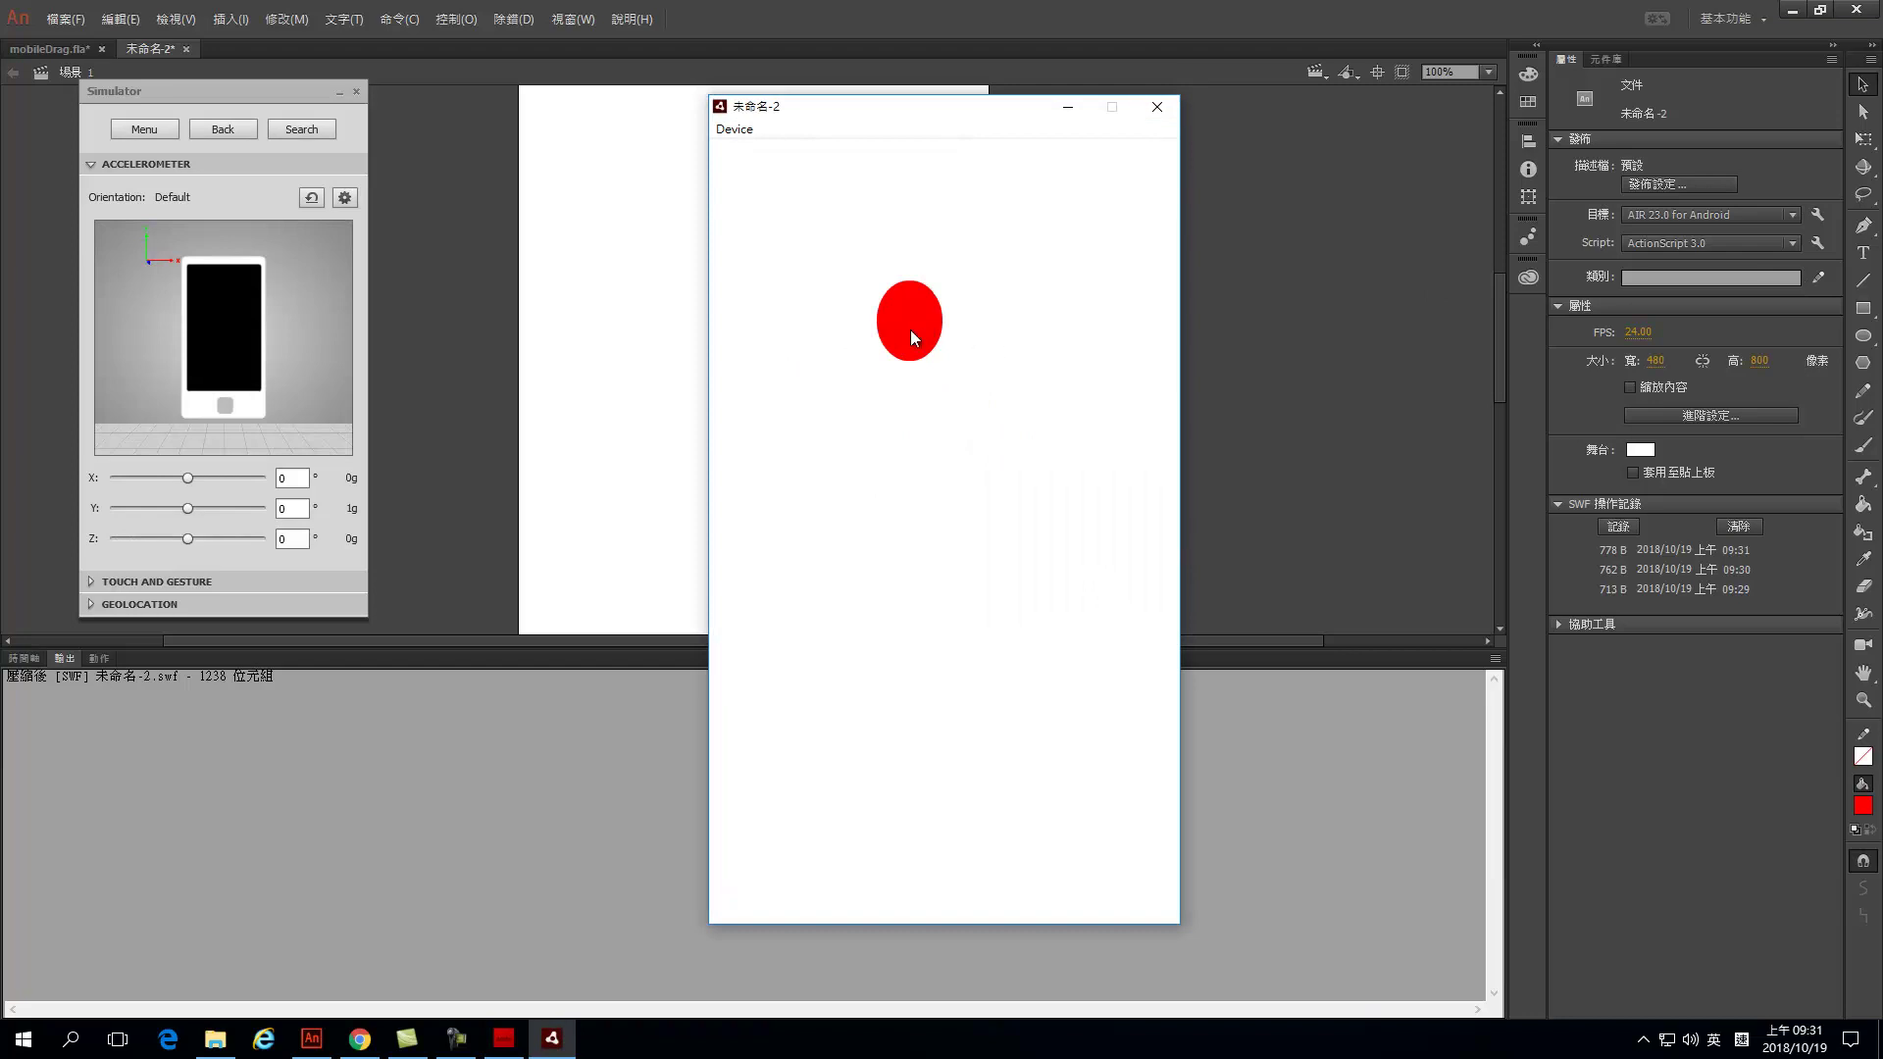
drag(931, 330, 970, 352)
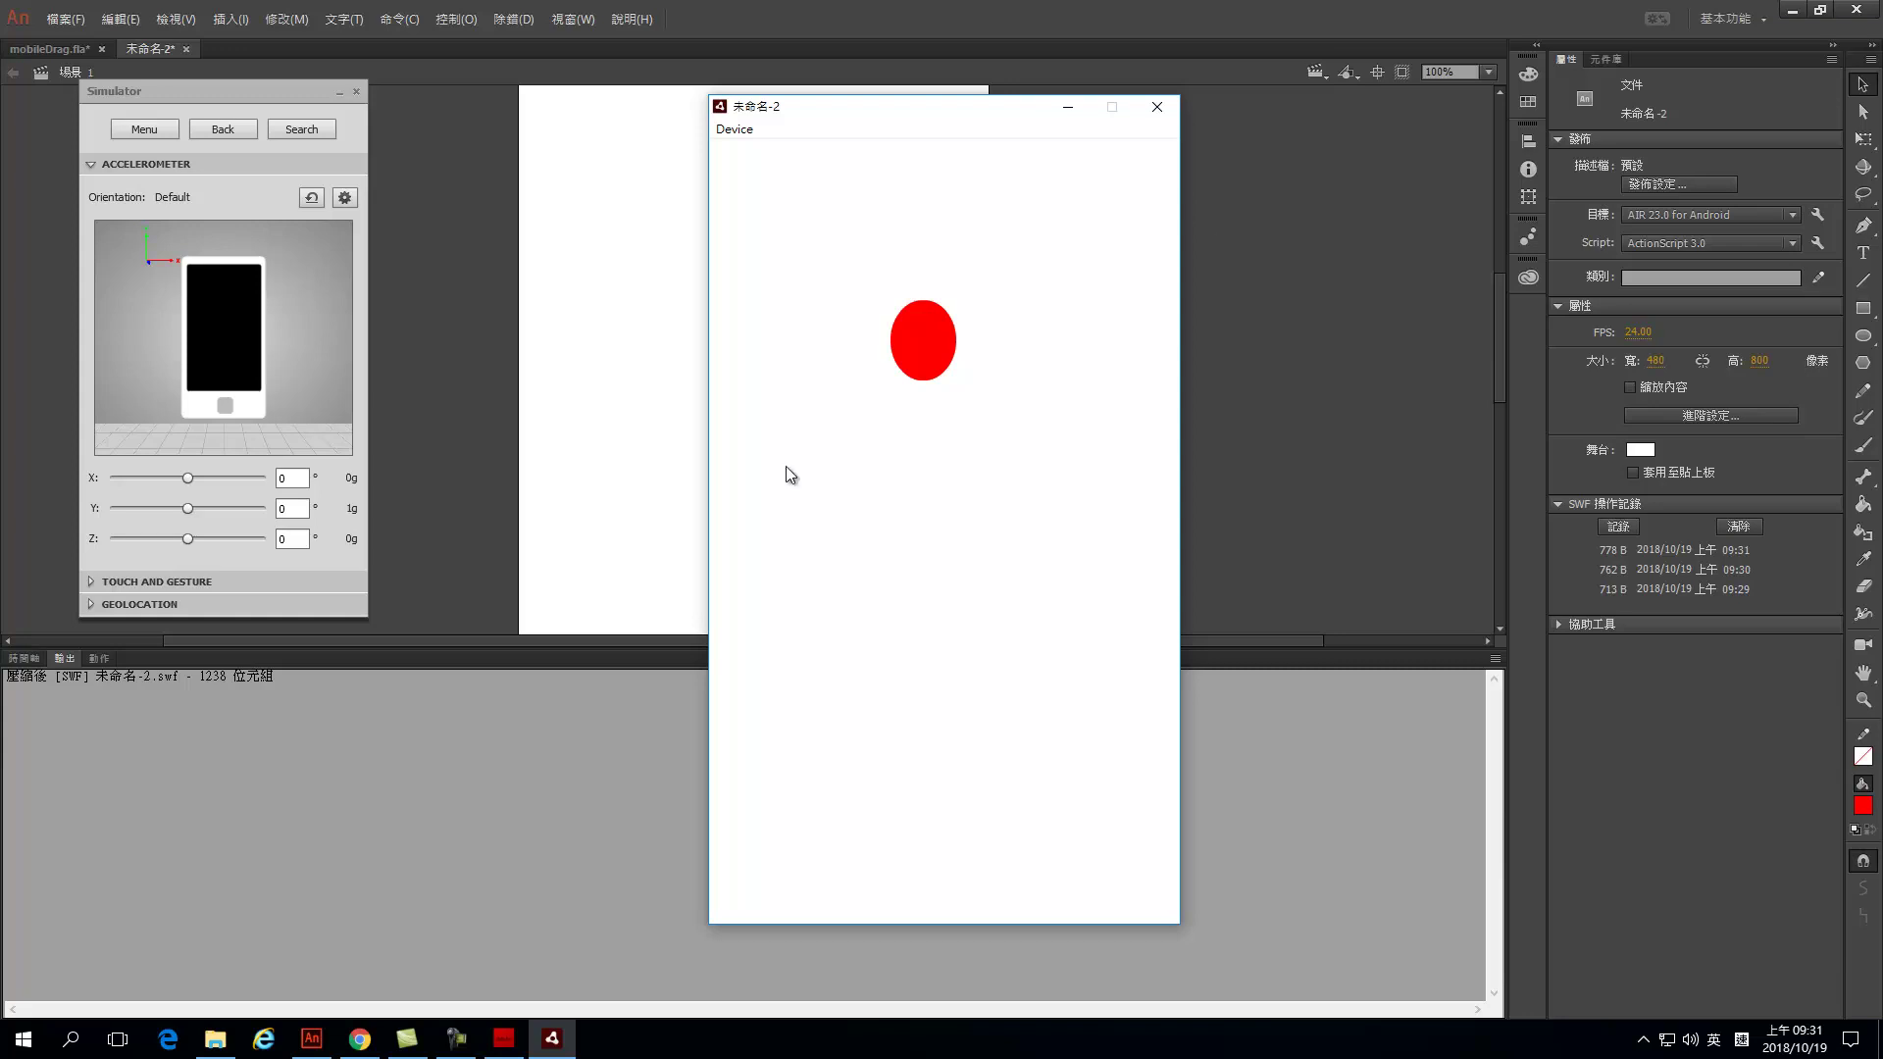
click(455, 1039)
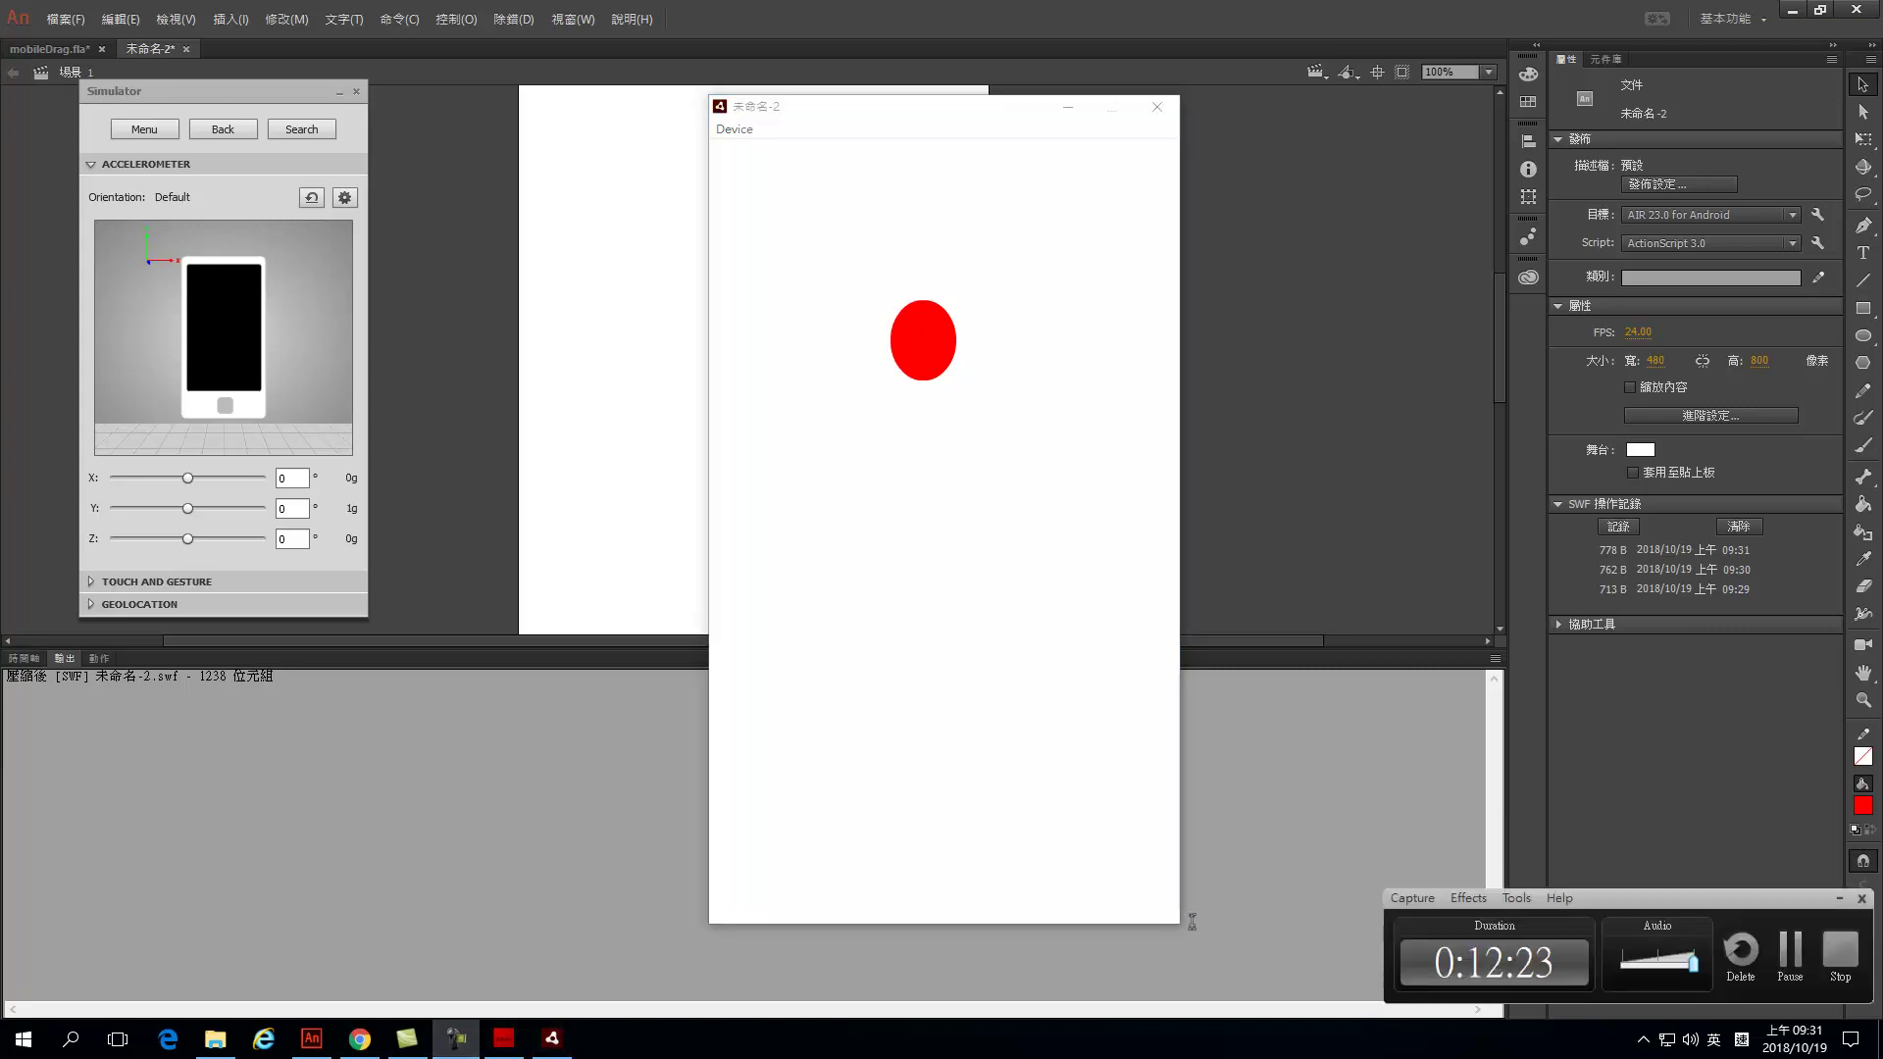